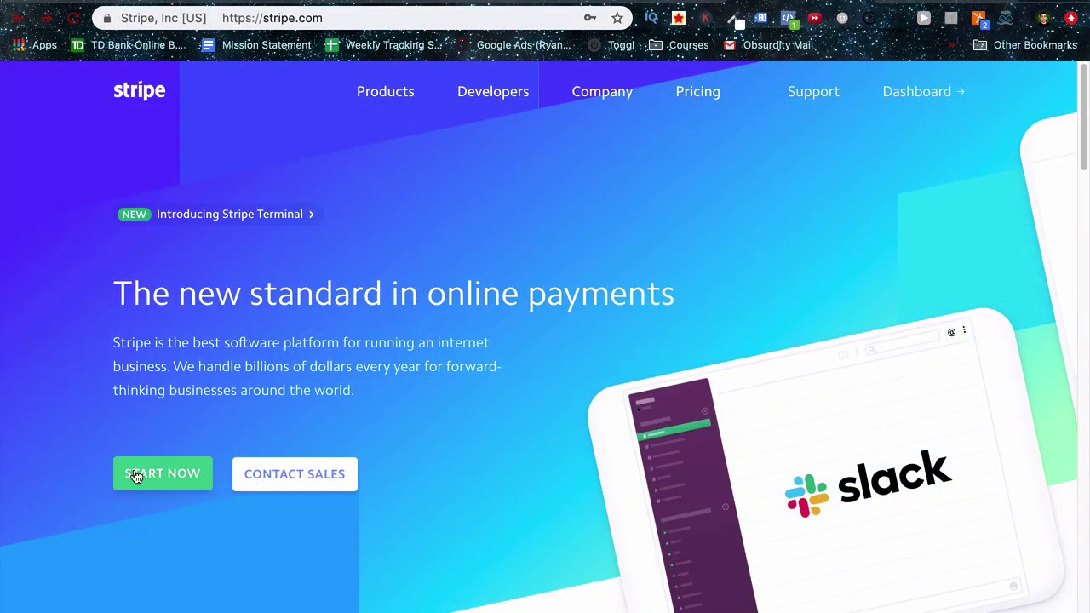
Sign up for a new Stripe account and skip the integration choice to reach the test dashboard.
left_click(134, 475)
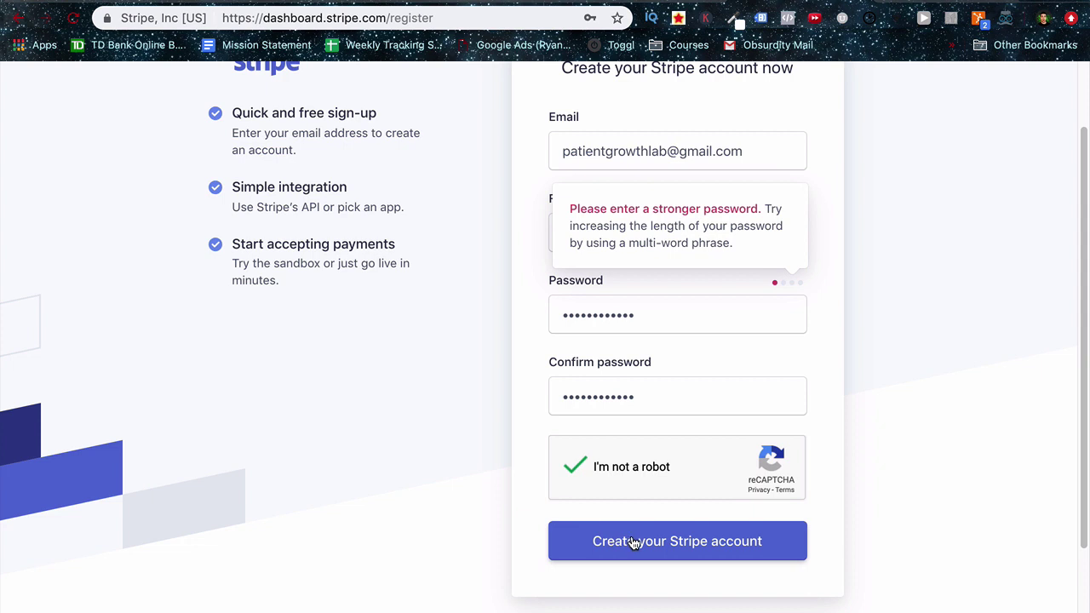
left_click(631, 541)
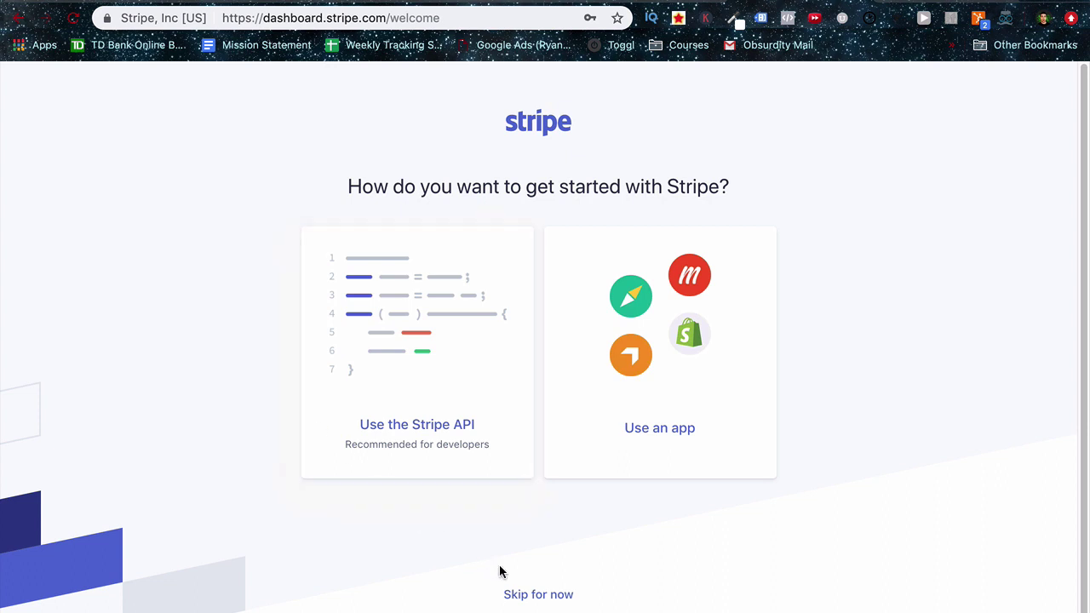
left_click(547, 596)
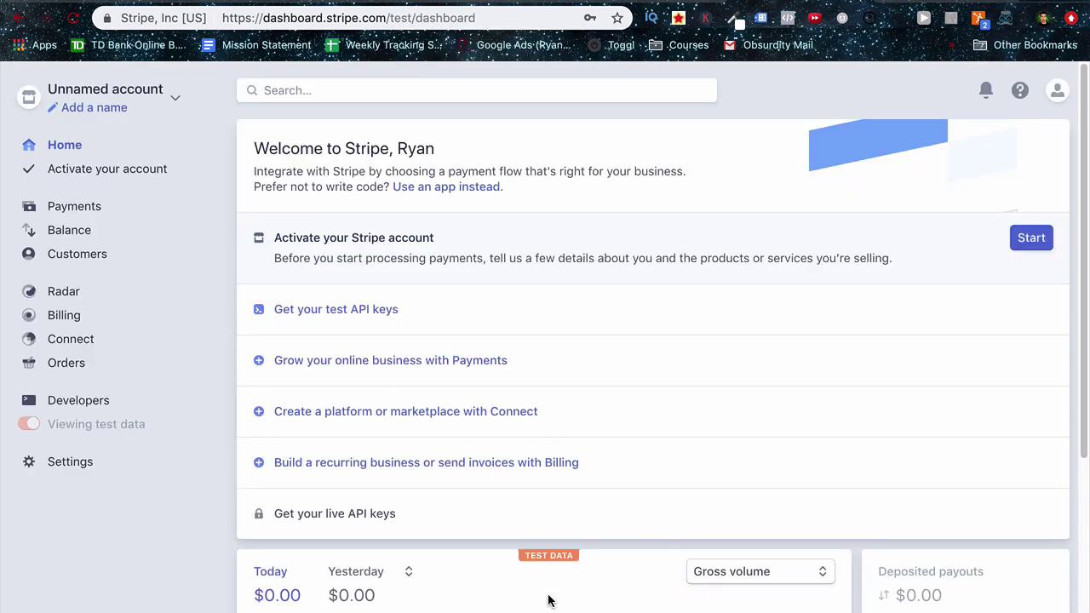
Name the Stripe account 'Patient Growth Lab'.
left_click(85, 114)
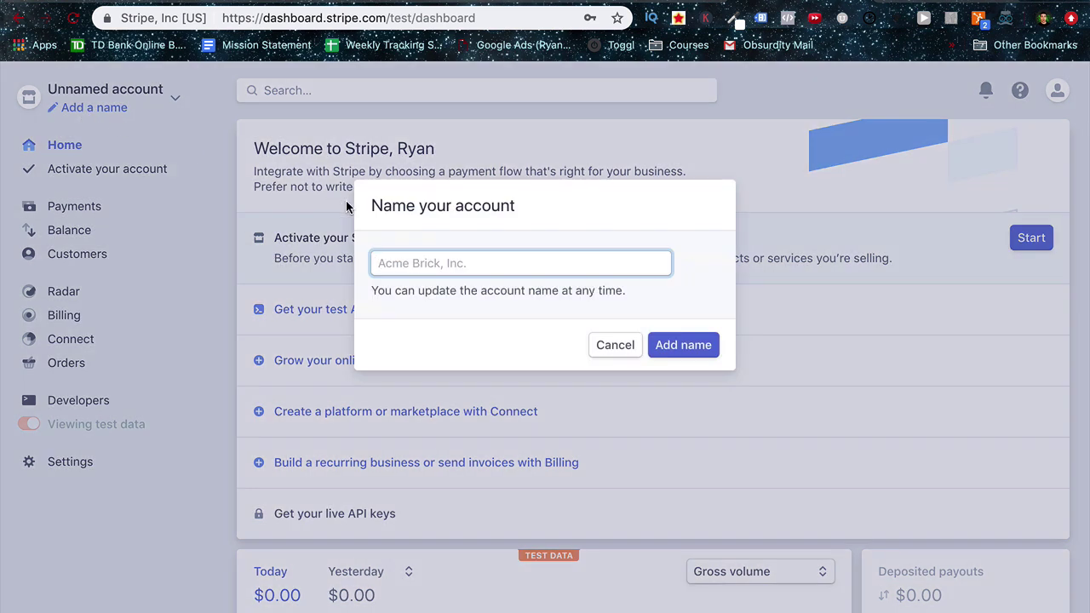
type("Patient Growth Lab")
left_click(671, 345)
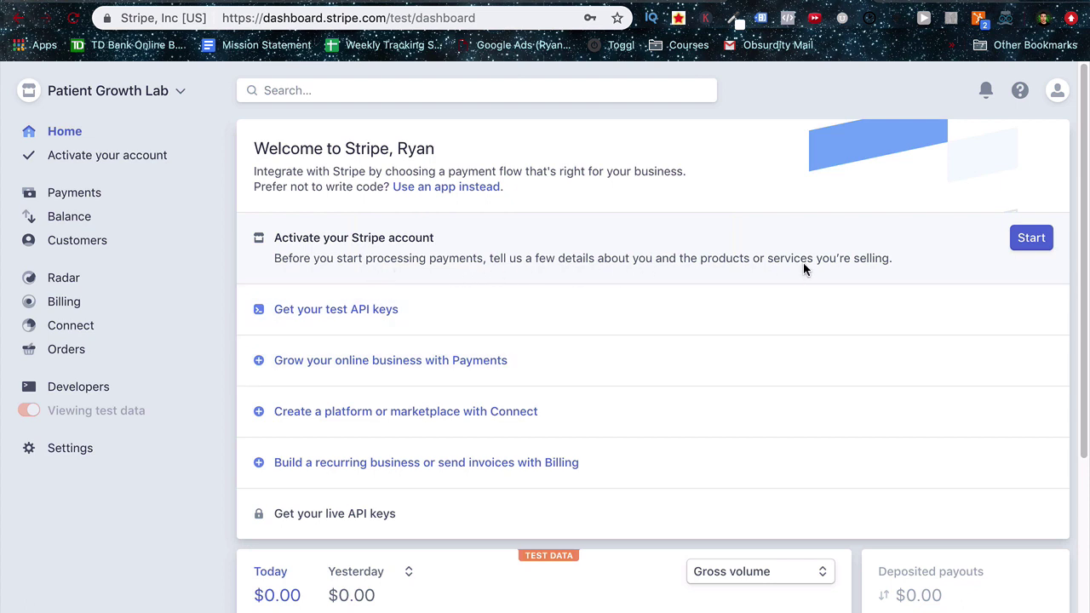
Start activating the Stripe account and open Stripe's verification email in Gmail.
left_click(1033, 247)
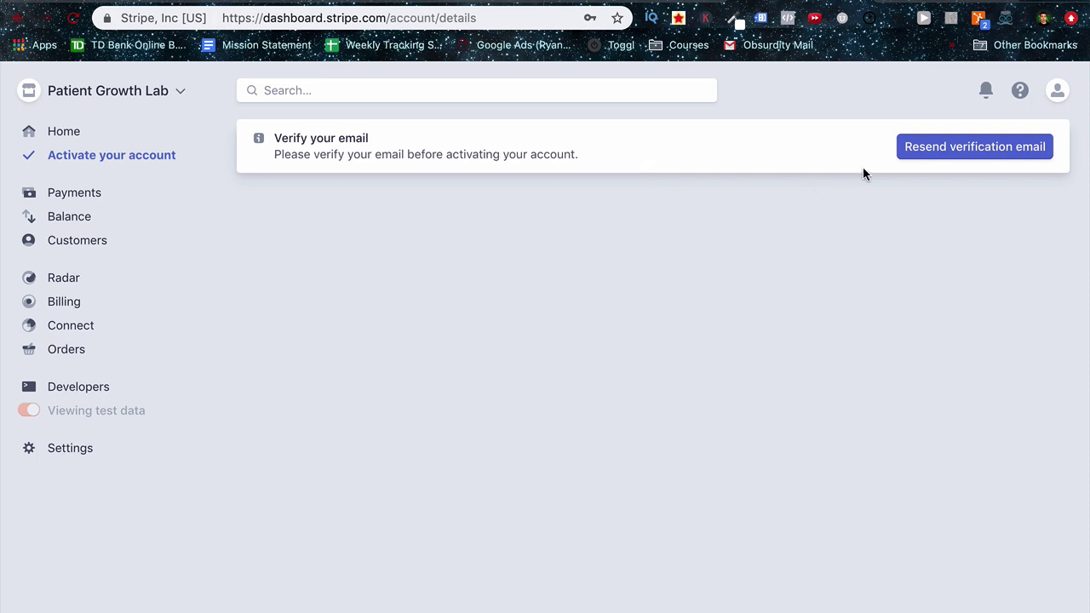
key("ctrl+Tab")
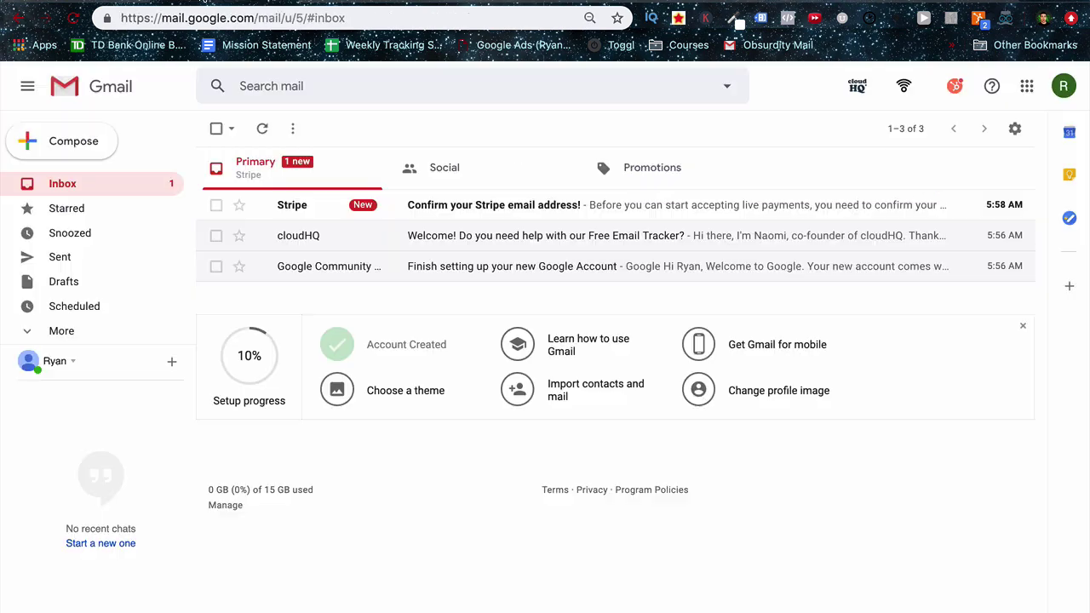
left_click(289, 208)
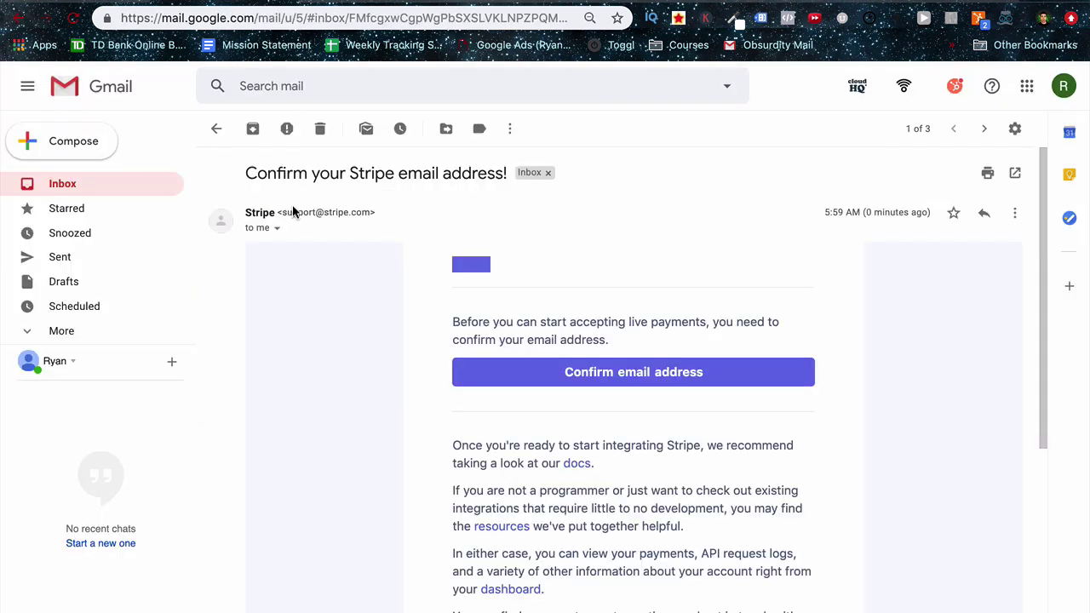
Confirm the email address by entering the account password, then dismiss the confirmation notice.
left_click(562, 373)
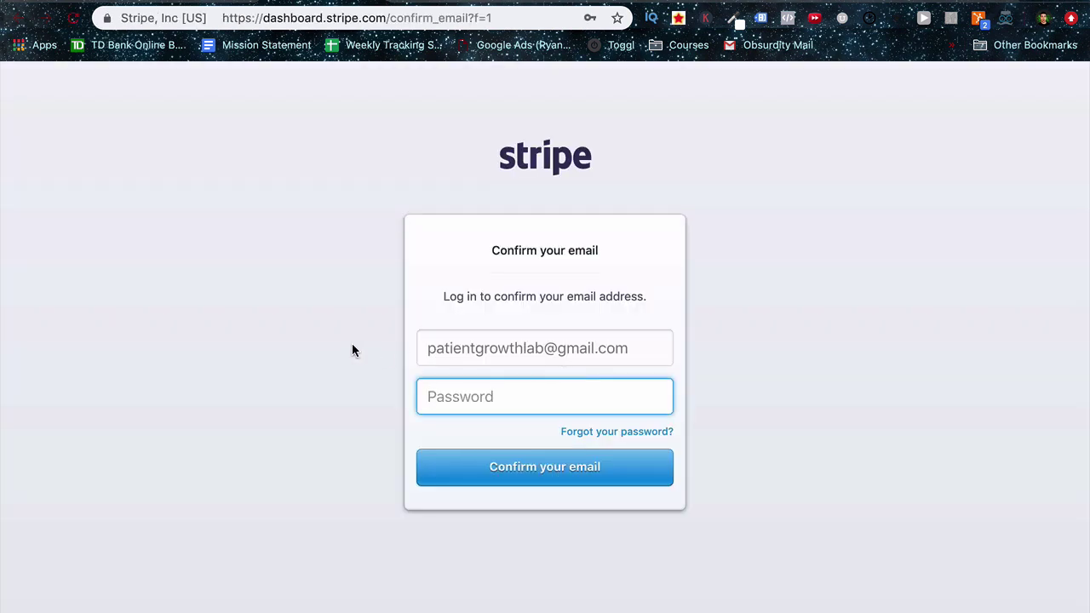
type("••••••••••••")
left_click(516, 467)
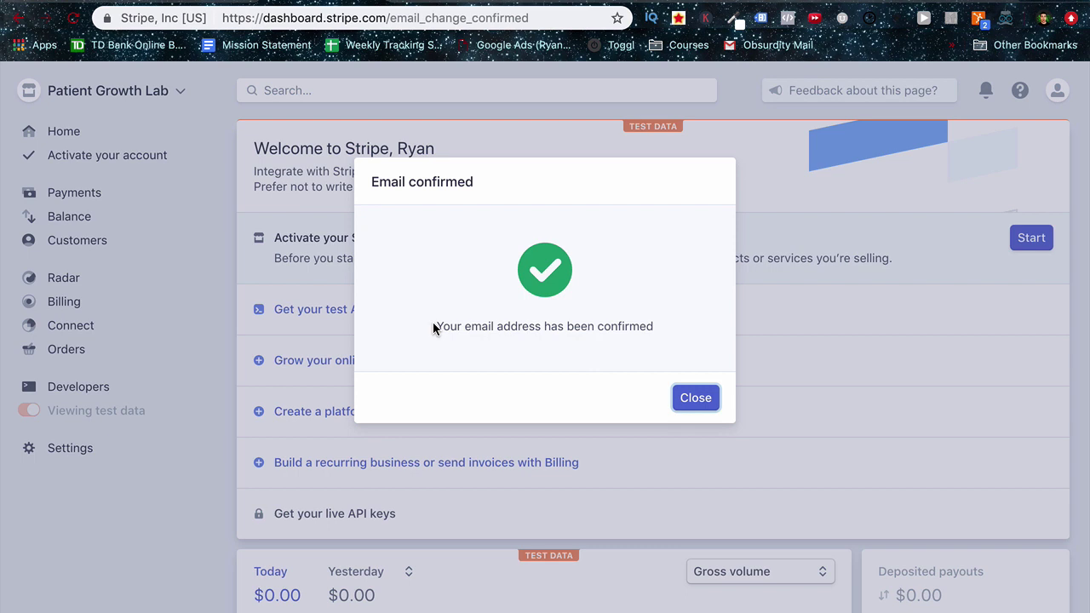
left_click(691, 407)
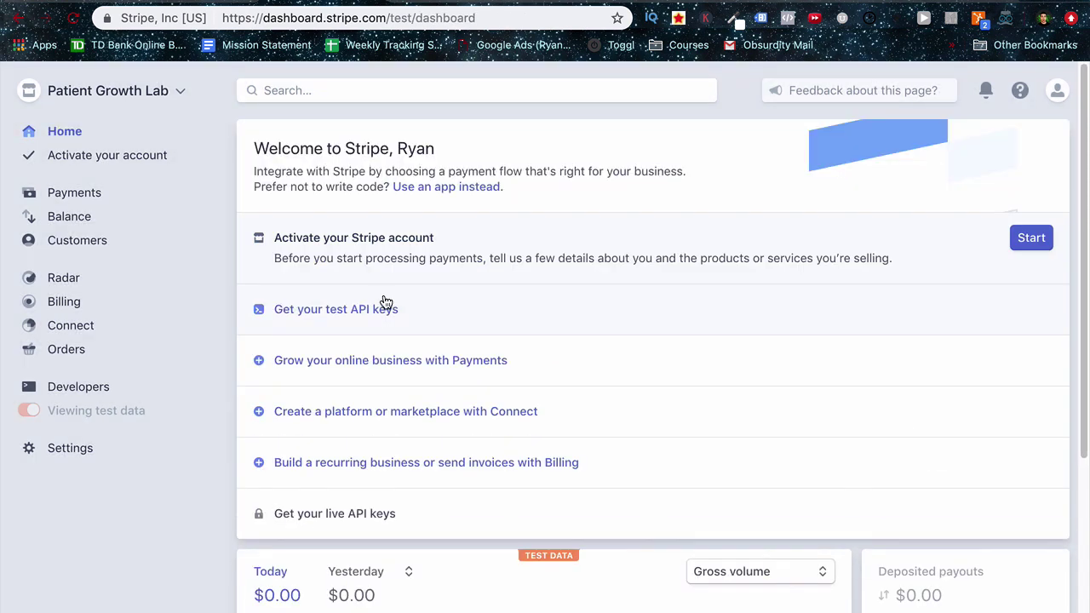
Enter the business address: Testing Address Line, Manchester, New Hampshire, 03104.
left_click(128, 156)
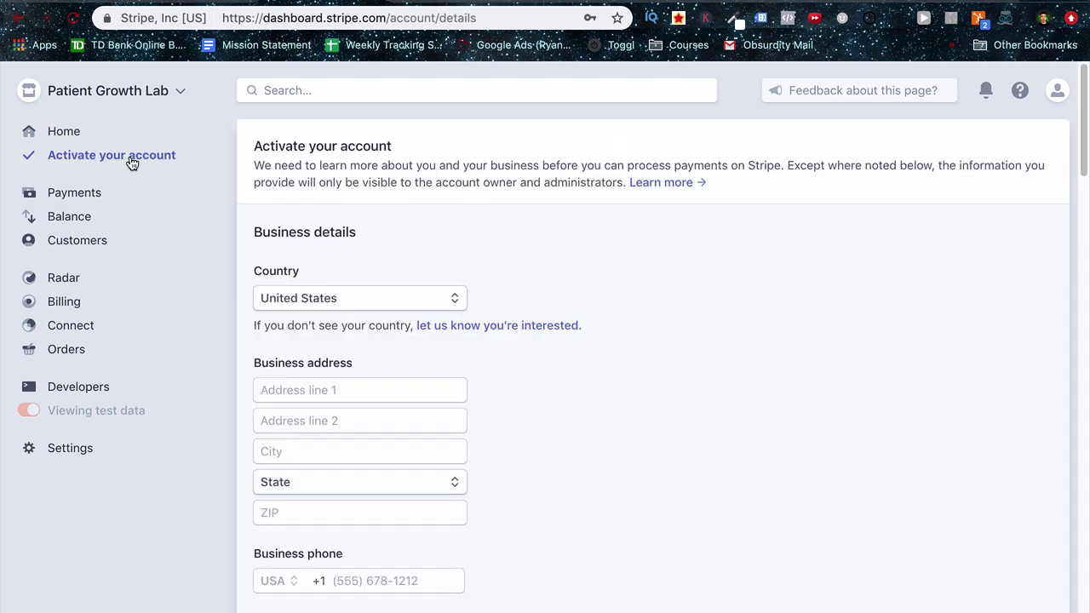
scroll(347, 304, "down", 1)
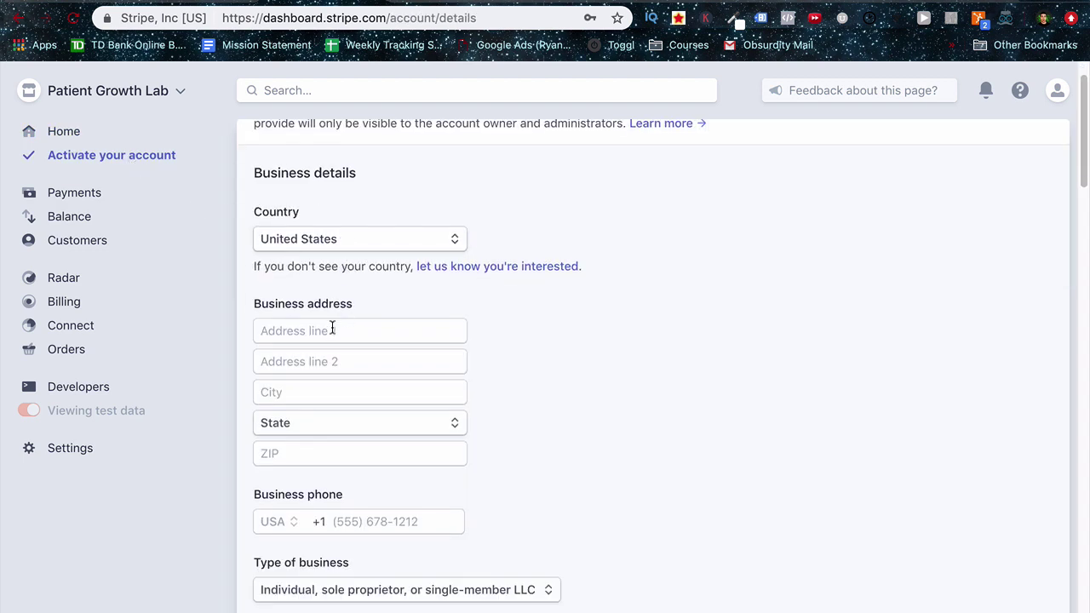
left_click(331, 331)
type("Testing Address Line")
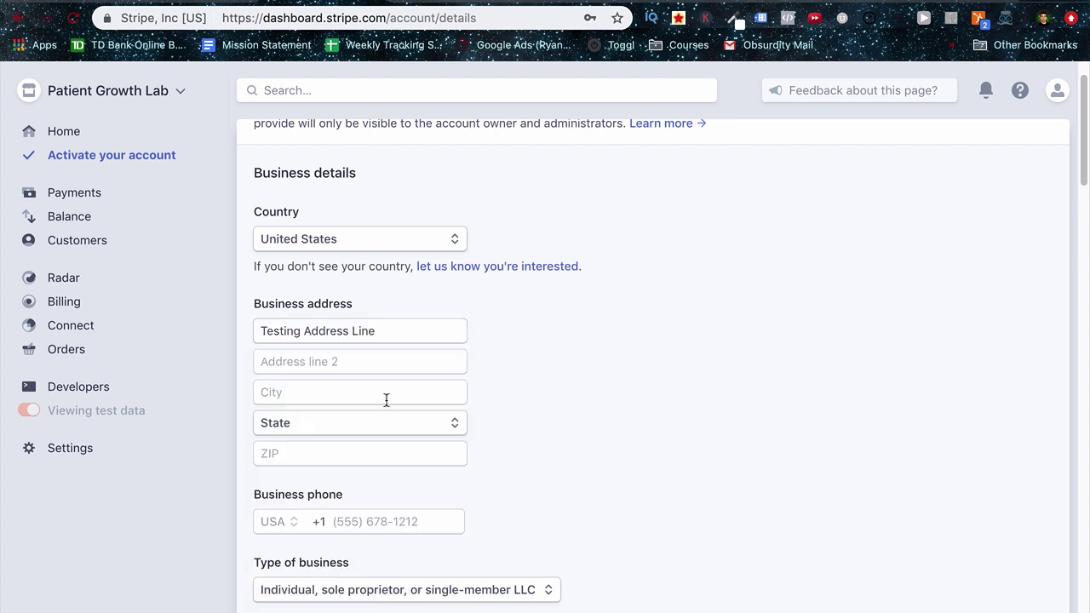
left_click(335, 394)
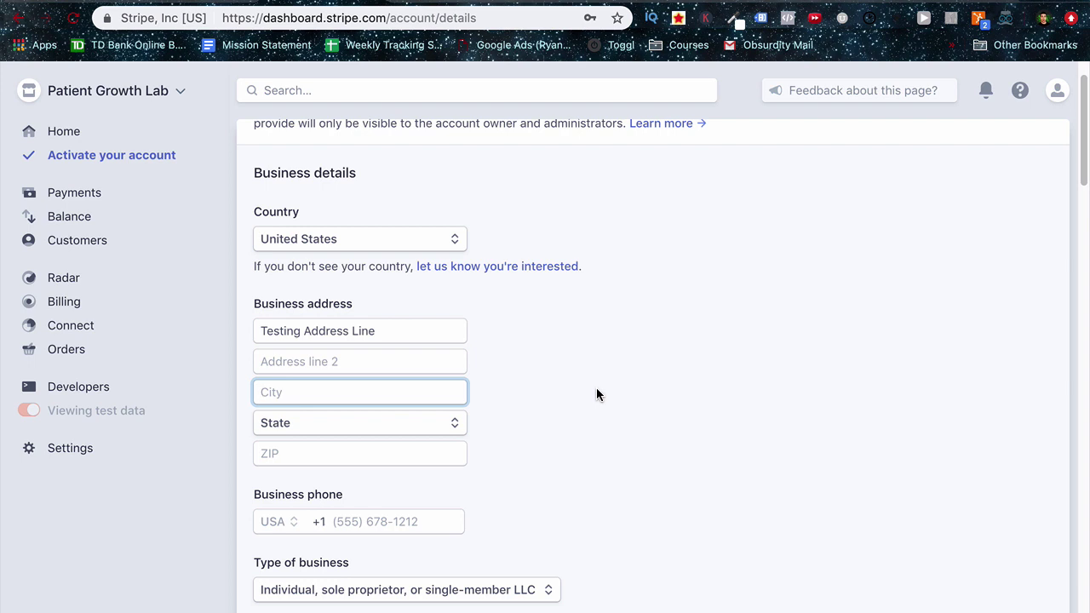
type("Manchester")
left_click(396, 423)
scroll(397, 428, "down", 5)
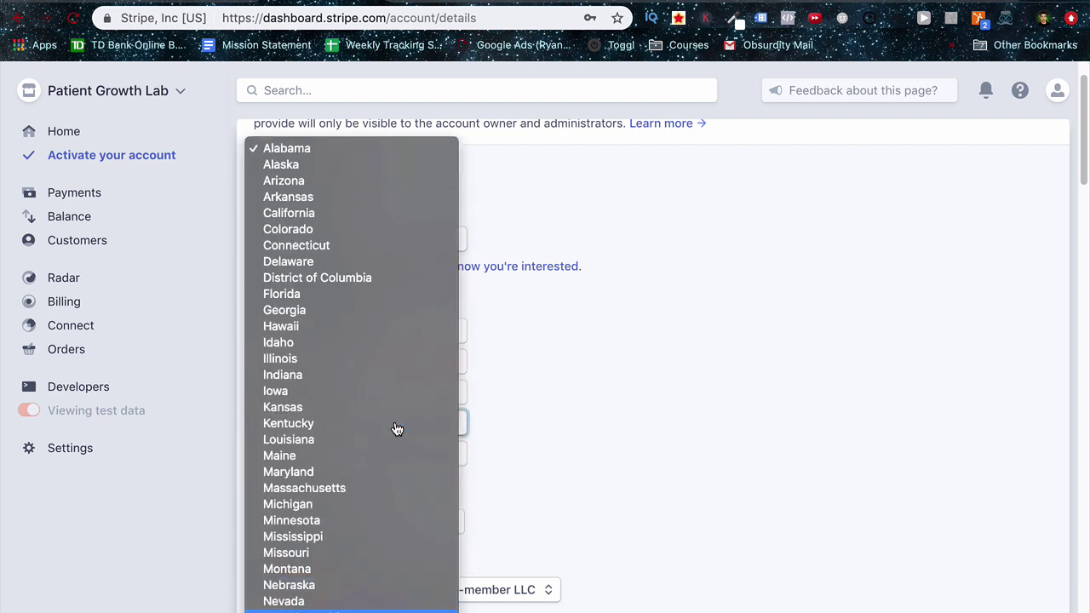
key("Return")
left_click(320, 456)
type("03104")
scroll(462, 514, "down", 5)
Set the statement descriptor to 'Patient Growth Lab'.
left_click(353, 195)
key("Tab")
key("Tab")
key("Tab")
key("Tab")
key("Tab")
key("Tab")
type("Patient")
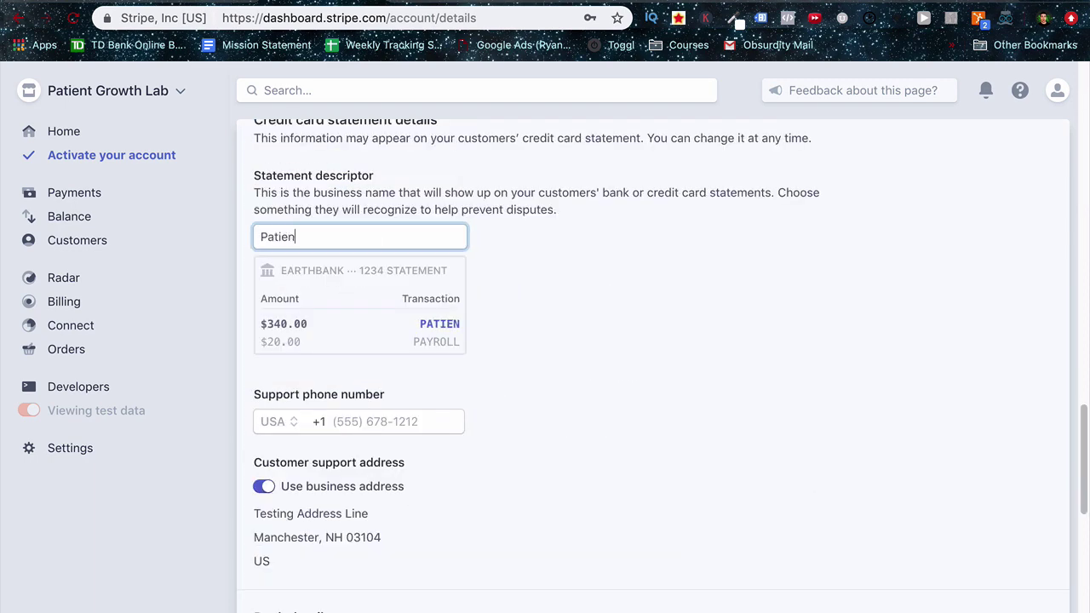
key("BackSpace")
key("BackSpace")
key("BackSpace")
key("BackSpace")
key("BackSpace")
key("BackSpace")
key("BackSpace")
key("BackSpace")
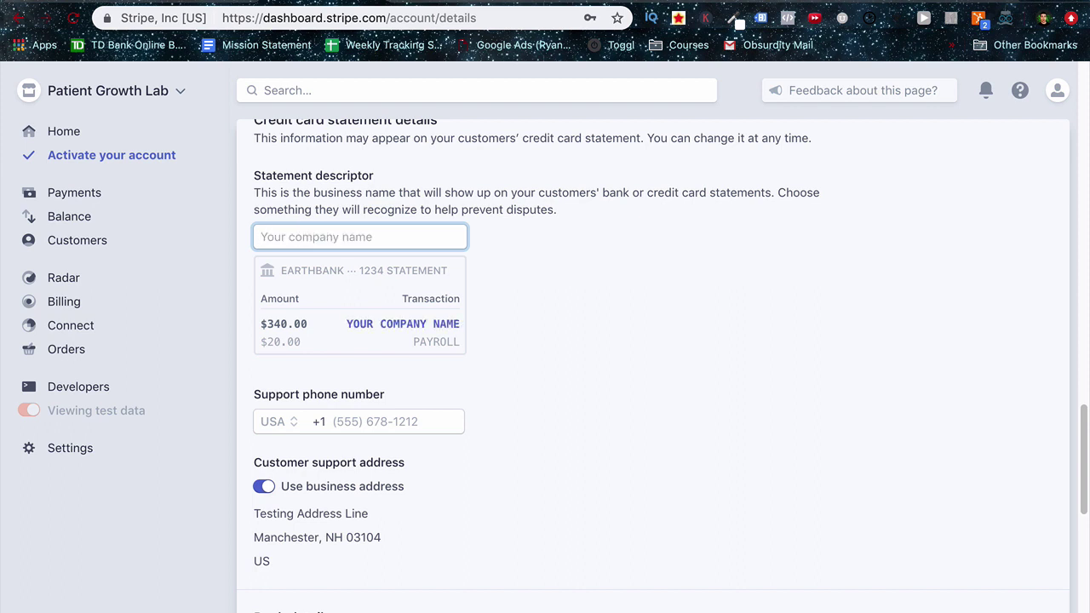
type("Patient Growth ")
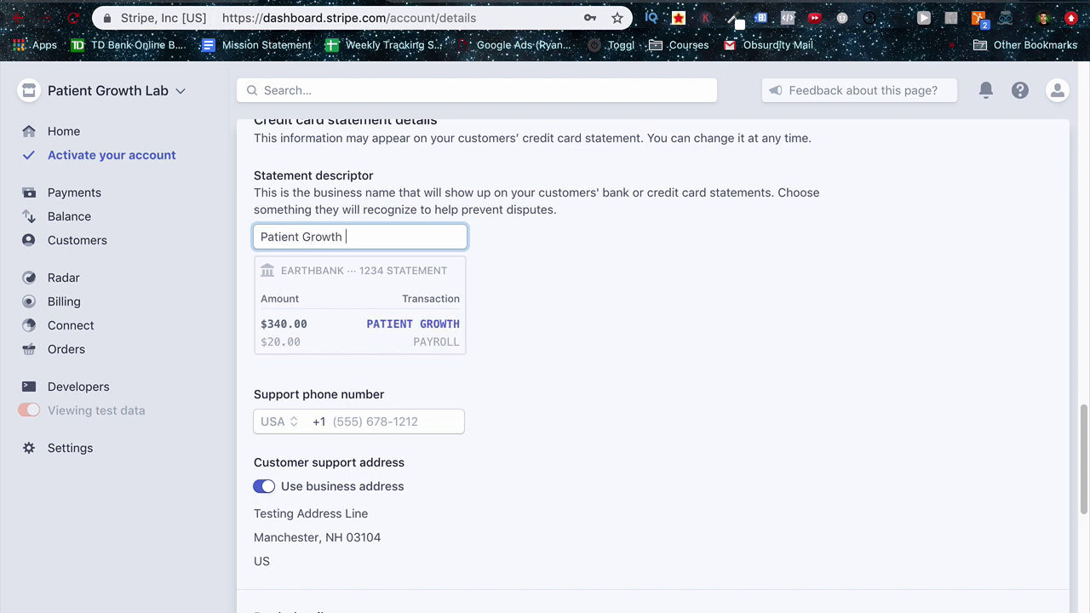
type("Lab")
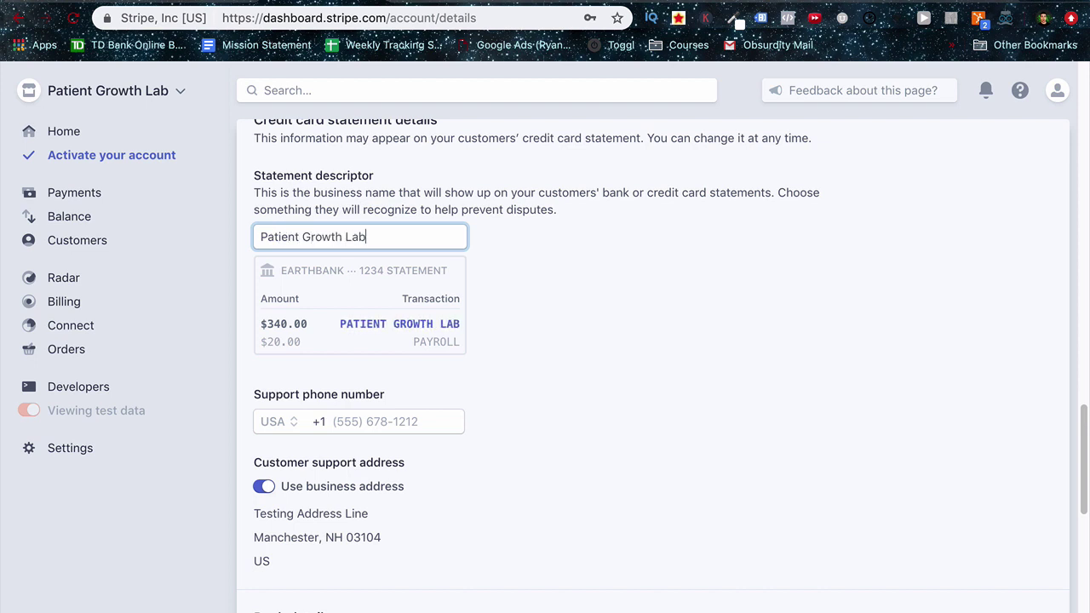
Scroll down to review the Bank details section of the activation form.
scroll(408, 345, "down", 8)
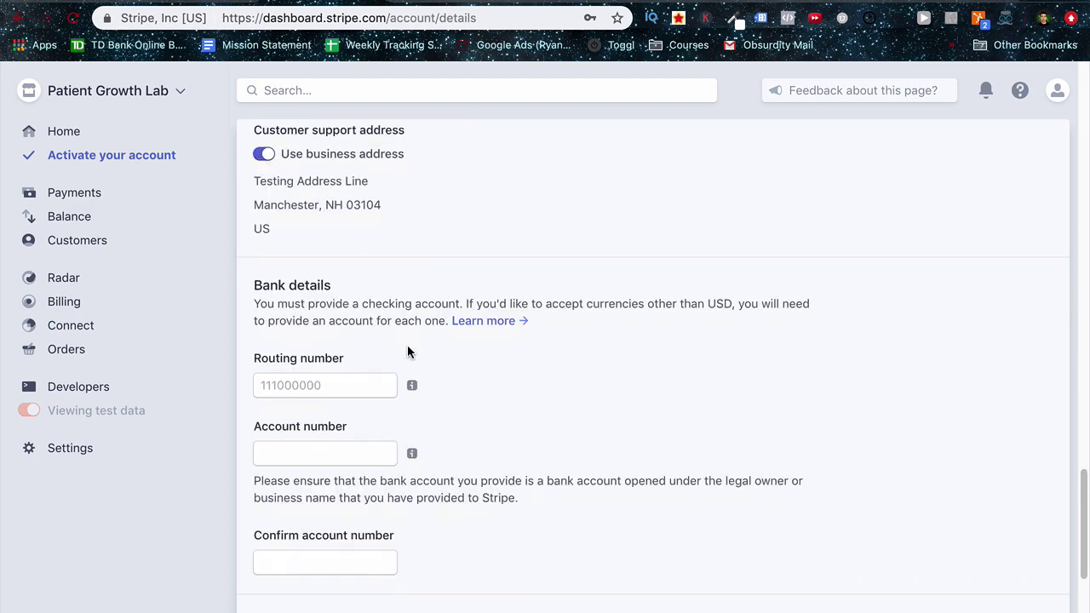
scroll(408, 351, "down", 5)
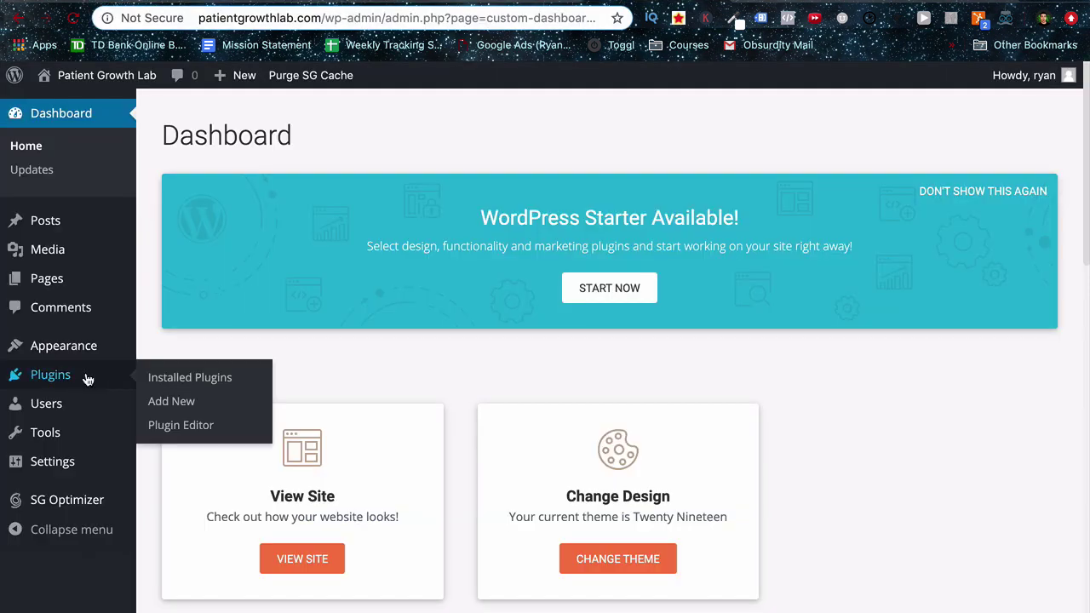
Search the plugin directory for 'WP Invoice', then install and activate WP-Invoice.
left_click(86, 376)
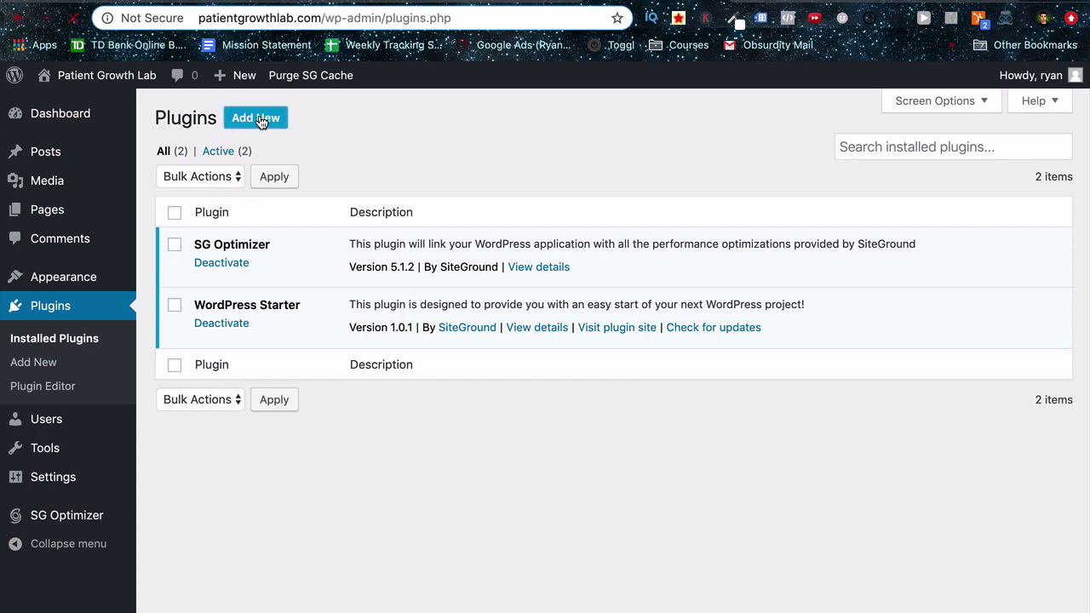
left_click(256, 119)
left_click(852, 166)
type("WP Invoice")
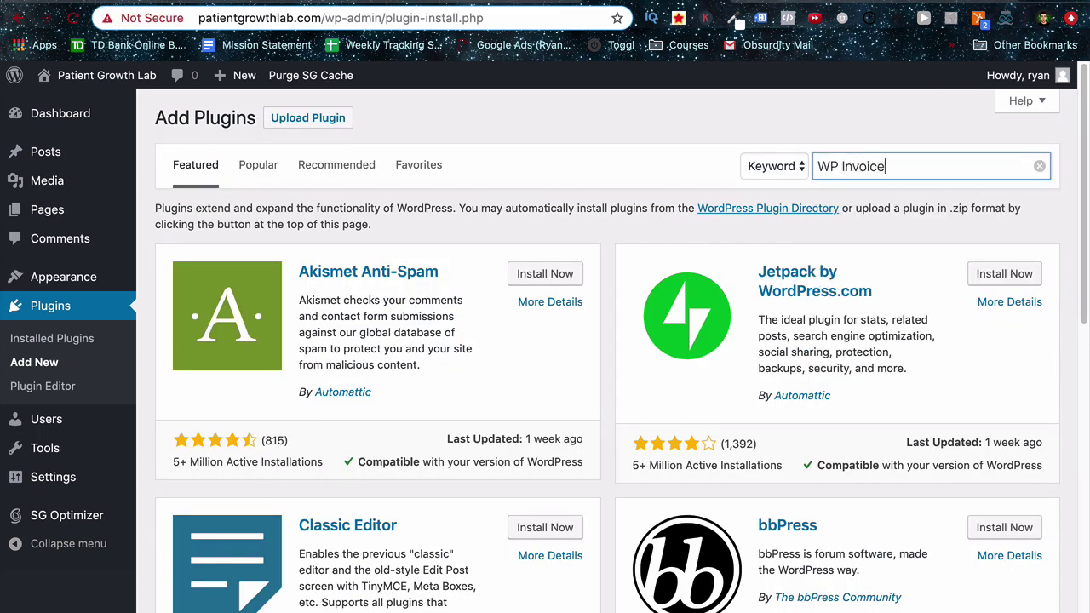
key("Return")
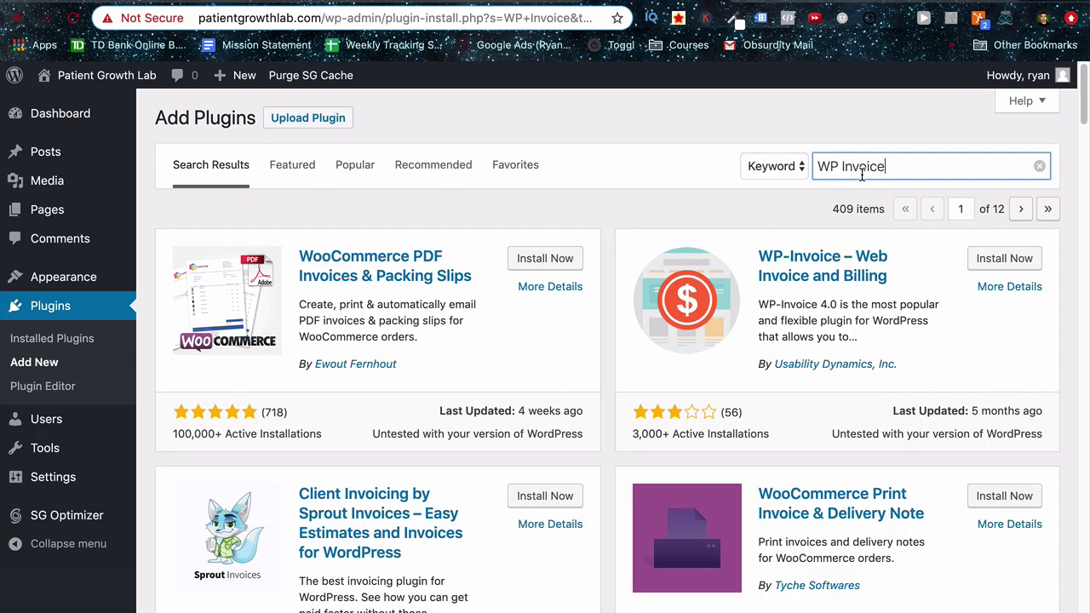
left_click(1005, 259)
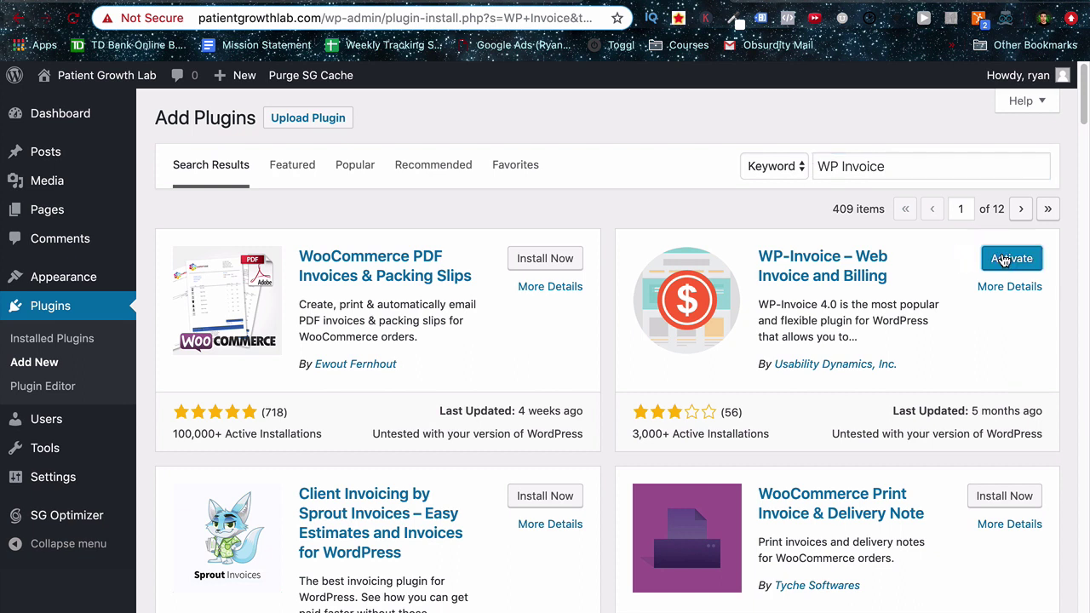
left_click(1005, 261)
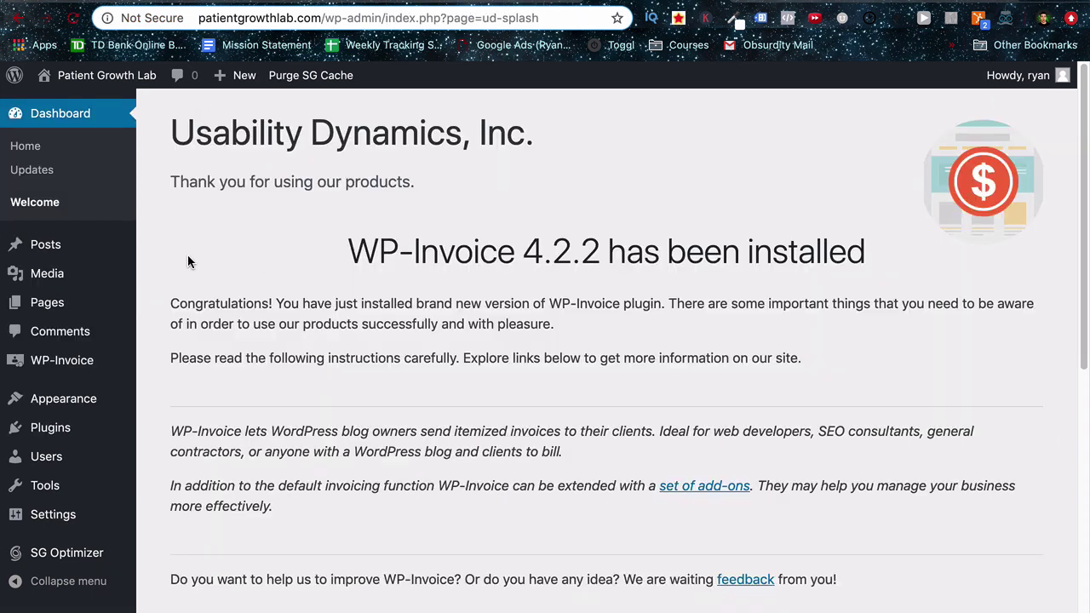
Create a new page titled 'Invoicing' and publish it.
left_click(55, 304)
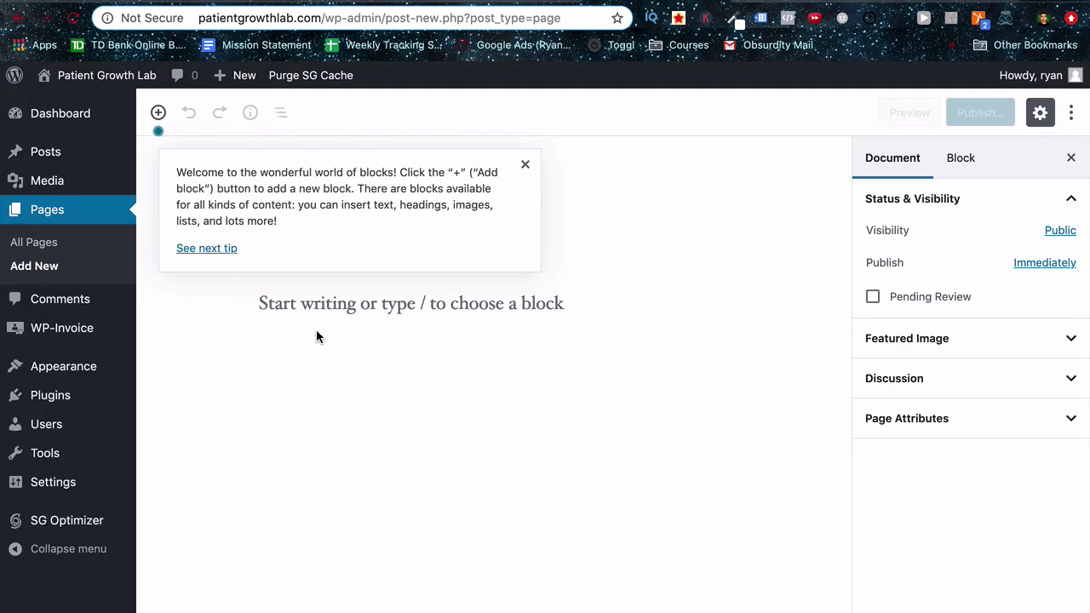
left_click(323, 318)
left_click(526, 164)
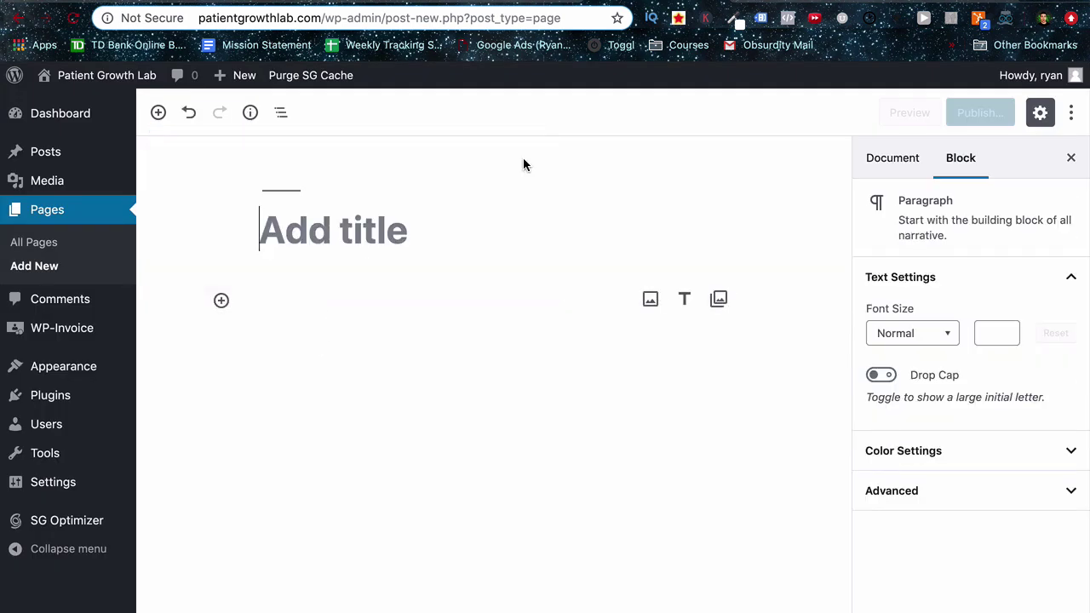
left_click(438, 208)
type("Invoicing")
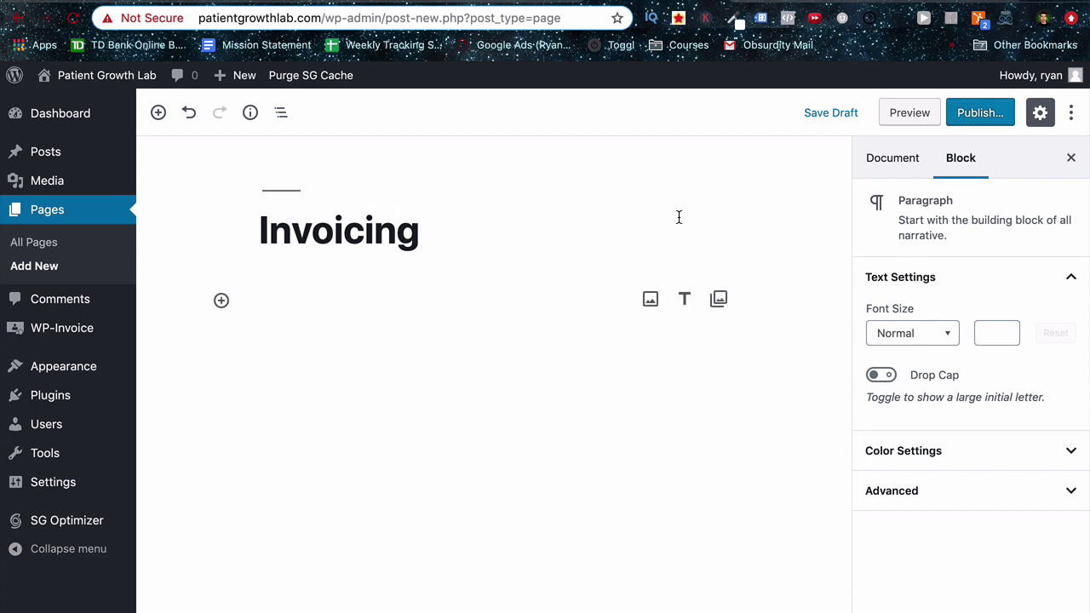
left_click(969, 116)
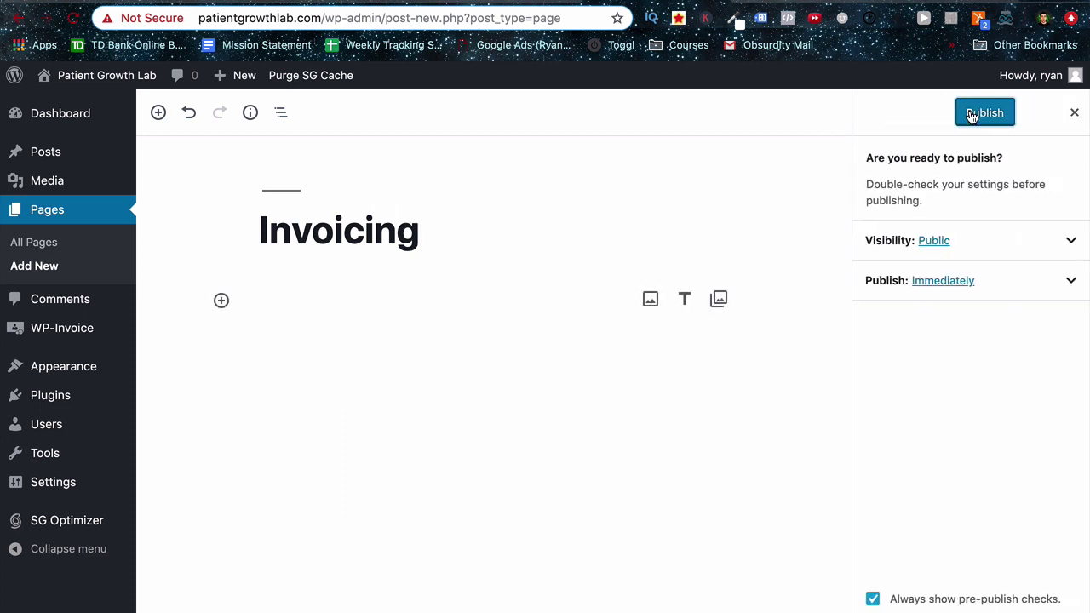
left_click(978, 114)
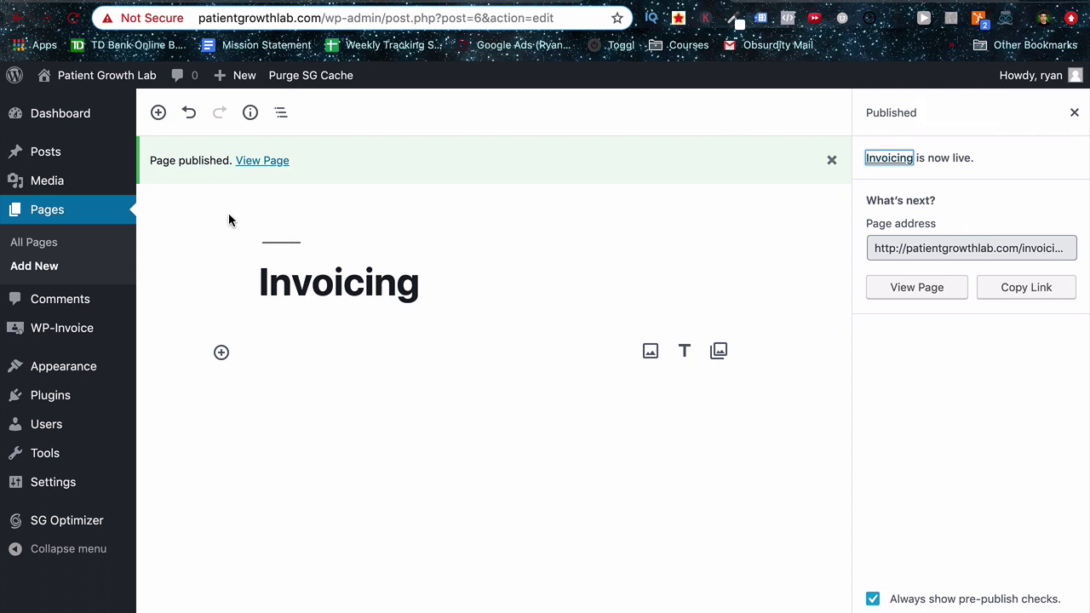
mouse_move(89, 328)
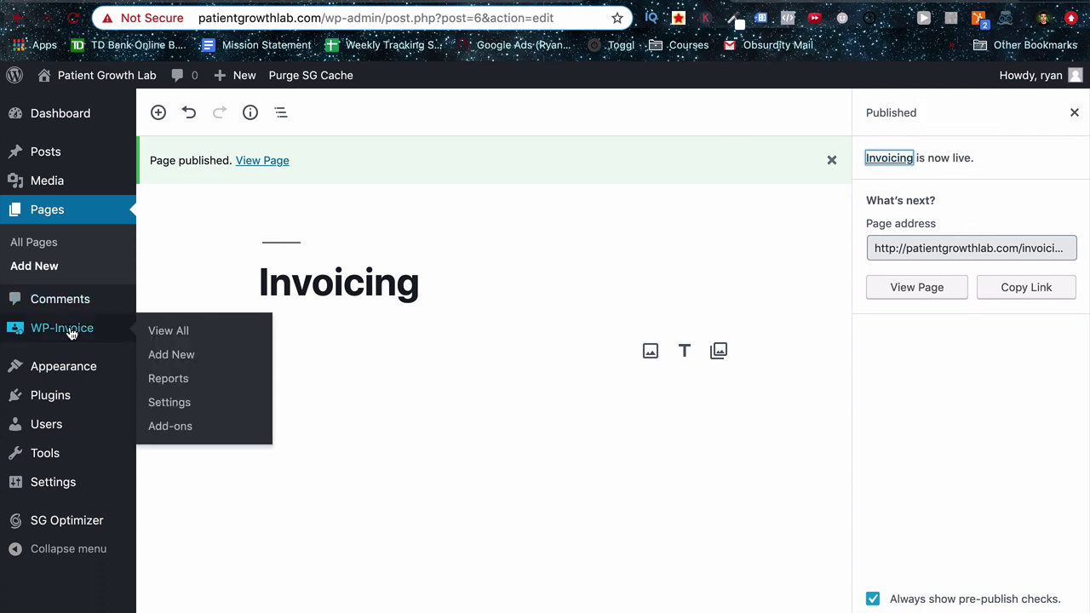
In WP-Invoice settings, display invoices on the Invoicing page using the Unified Page Template.
left_click(172, 405)
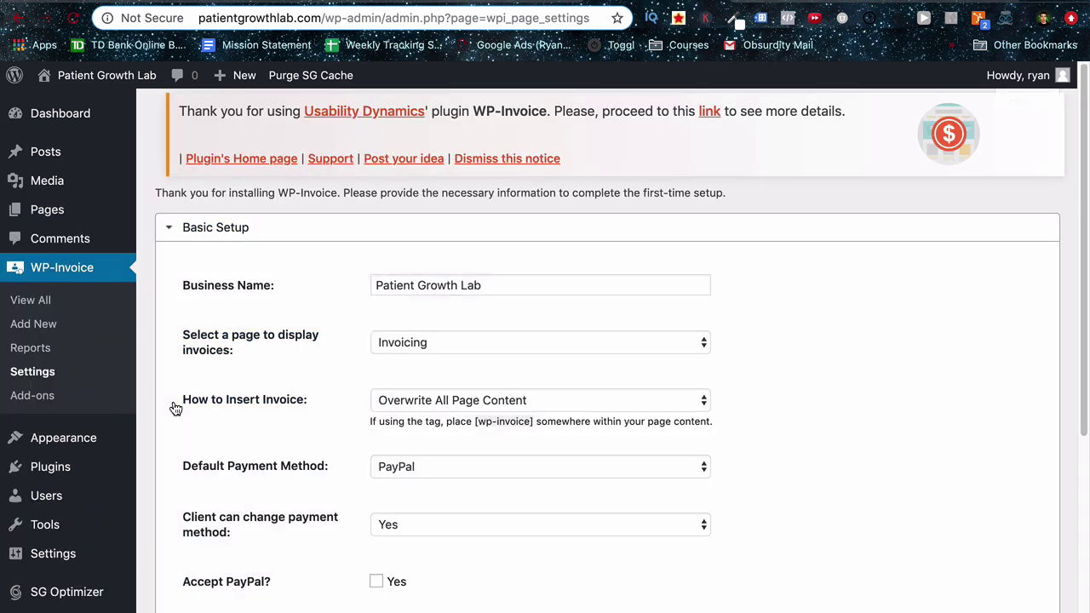
scroll(788, 307, "down", 1)
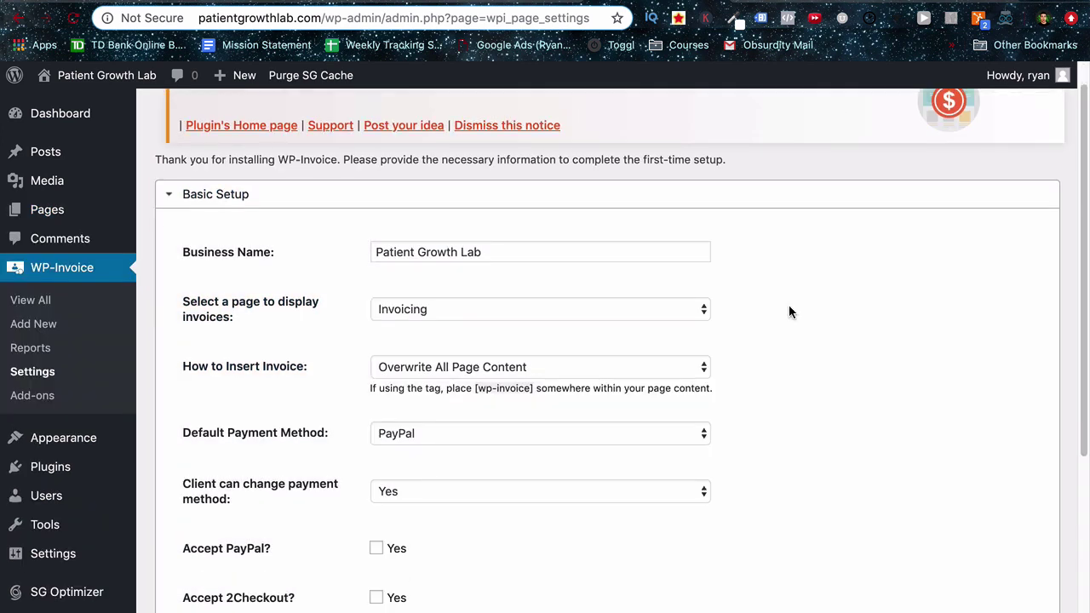
left_click(625, 253)
left_click(644, 309)
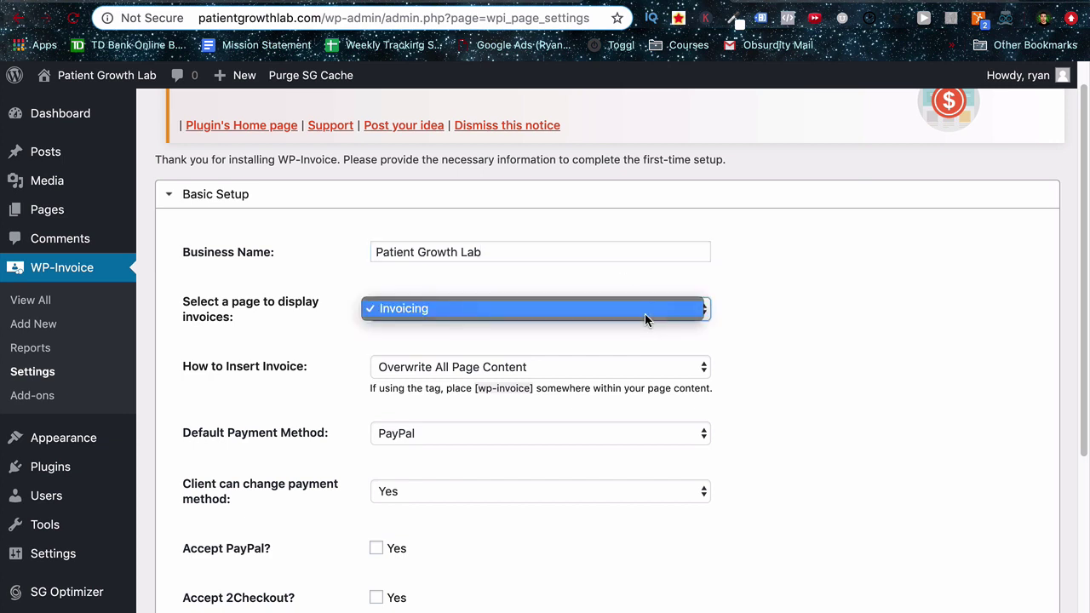
left_click(644, 313)
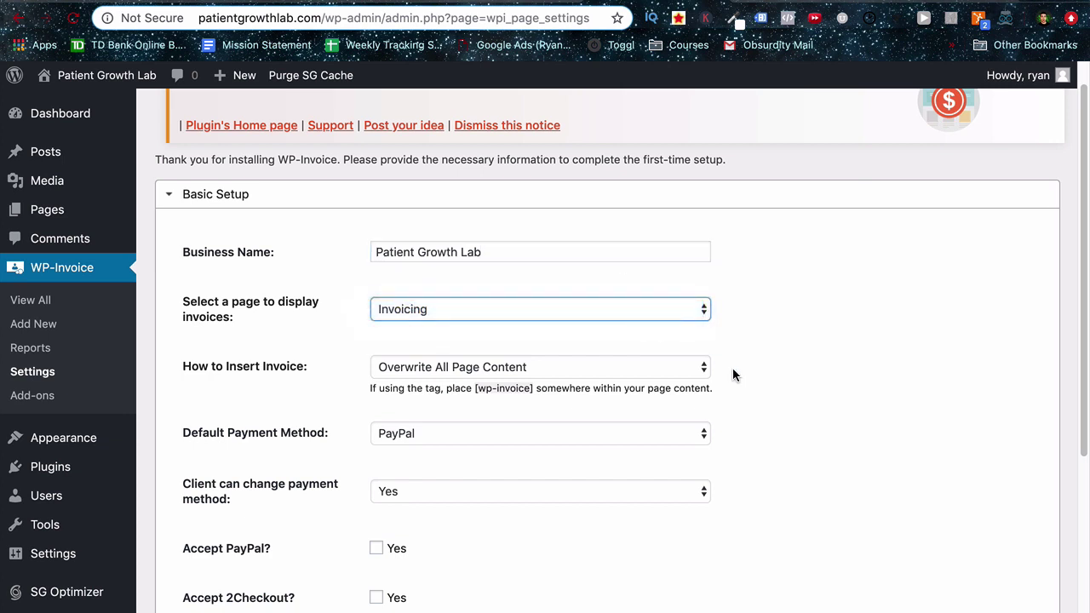
left_click(697, 378)
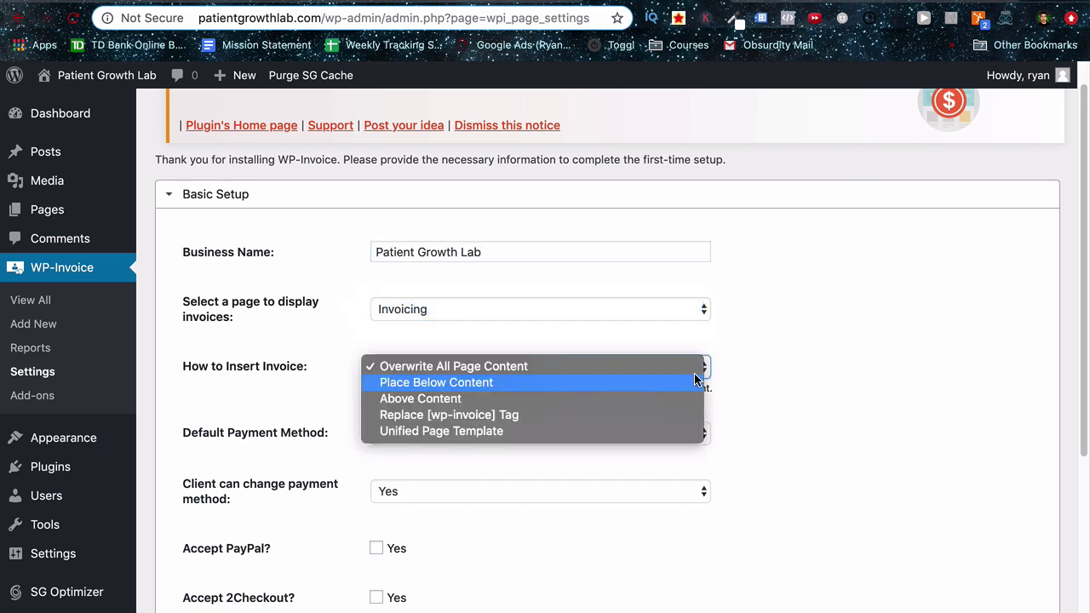
left_click(654, 430)
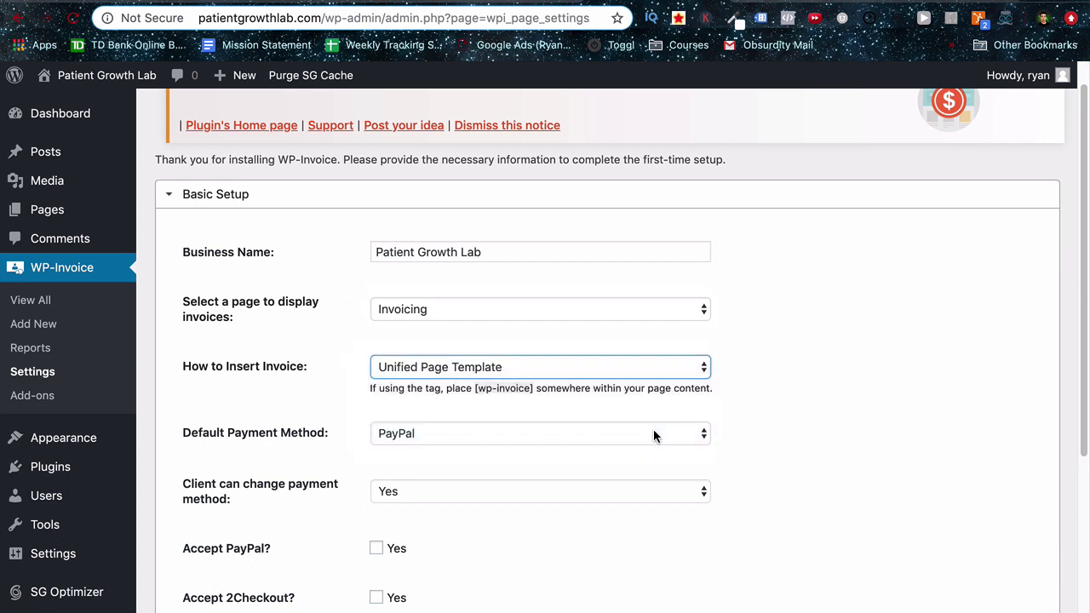
Make Stripe the default payment method and stop clients from changing it.
left_click(516, 434)
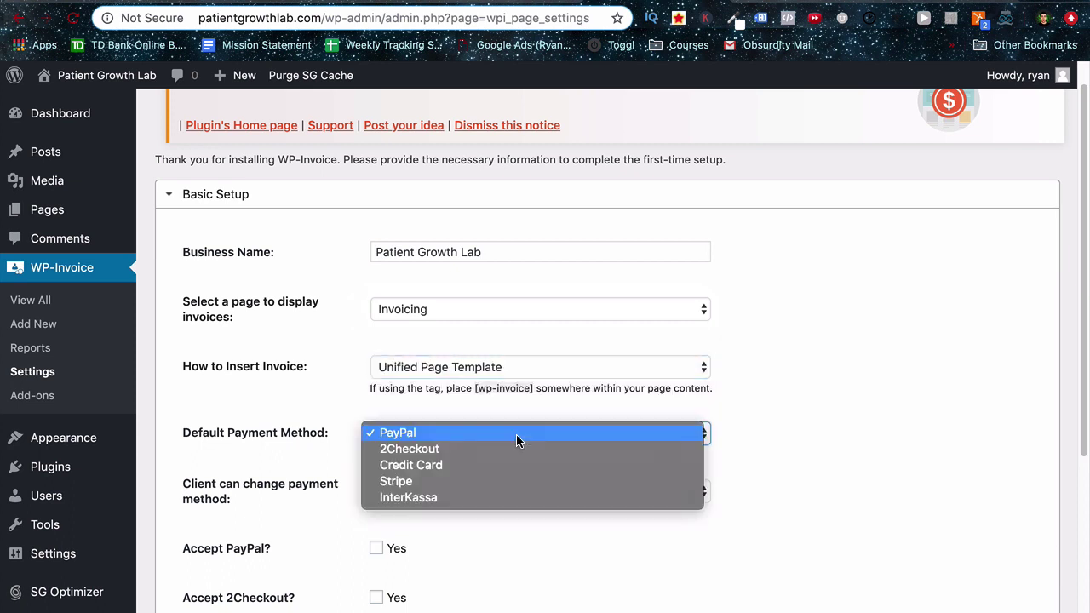
left_click(478, 482)
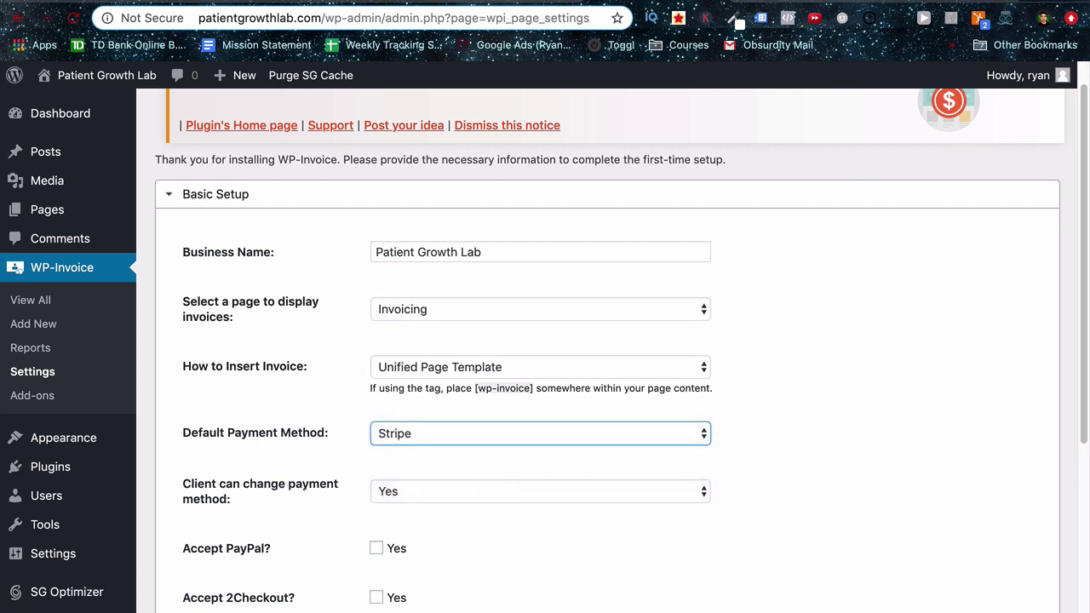
left_click(546, 492)
left_click(513, 506)
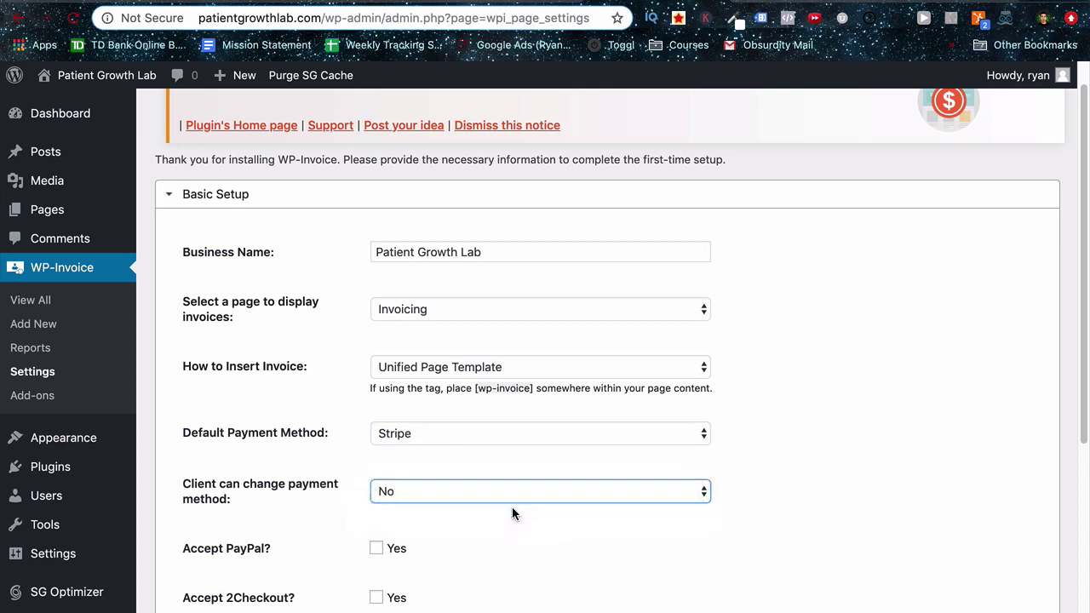
Enable PayPal payments and expand the PayPal gateway settings.
scroll(513, 511, "down", 1)
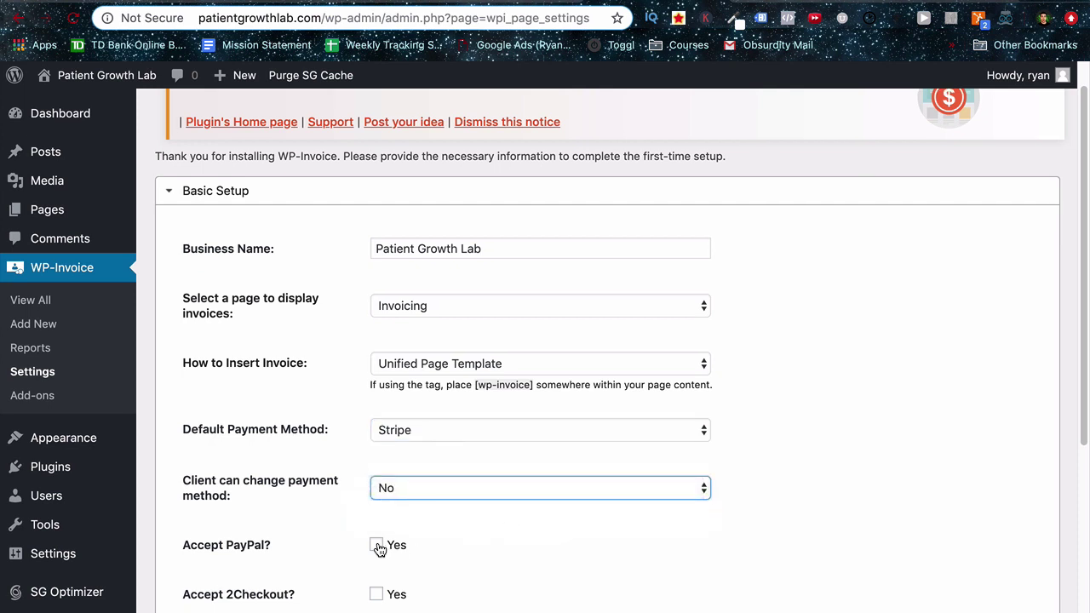
left_click(377, 546)
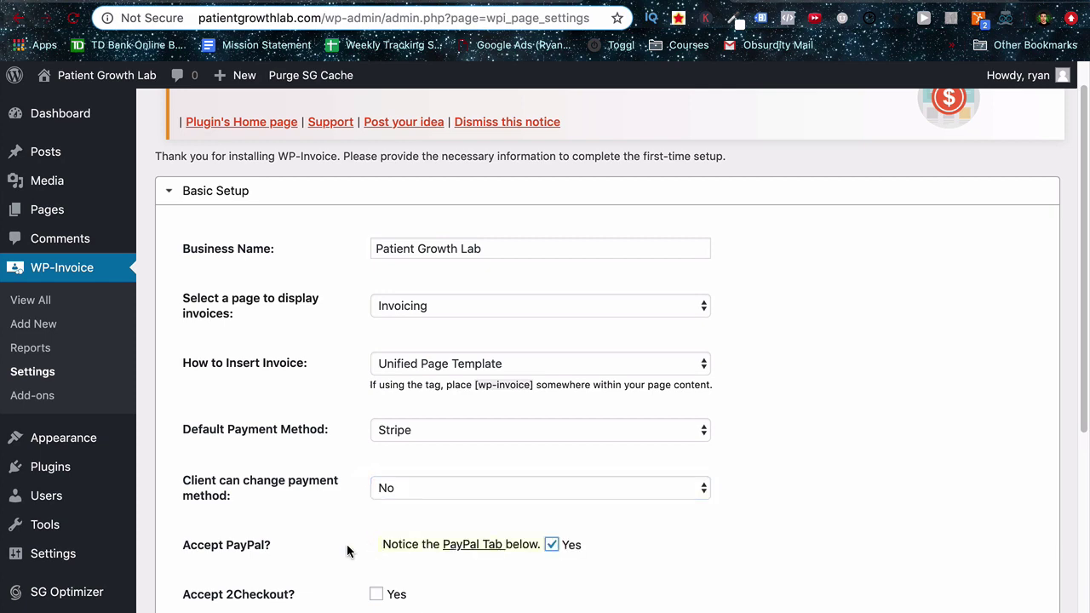
scroll(347, 544, "down", 3)
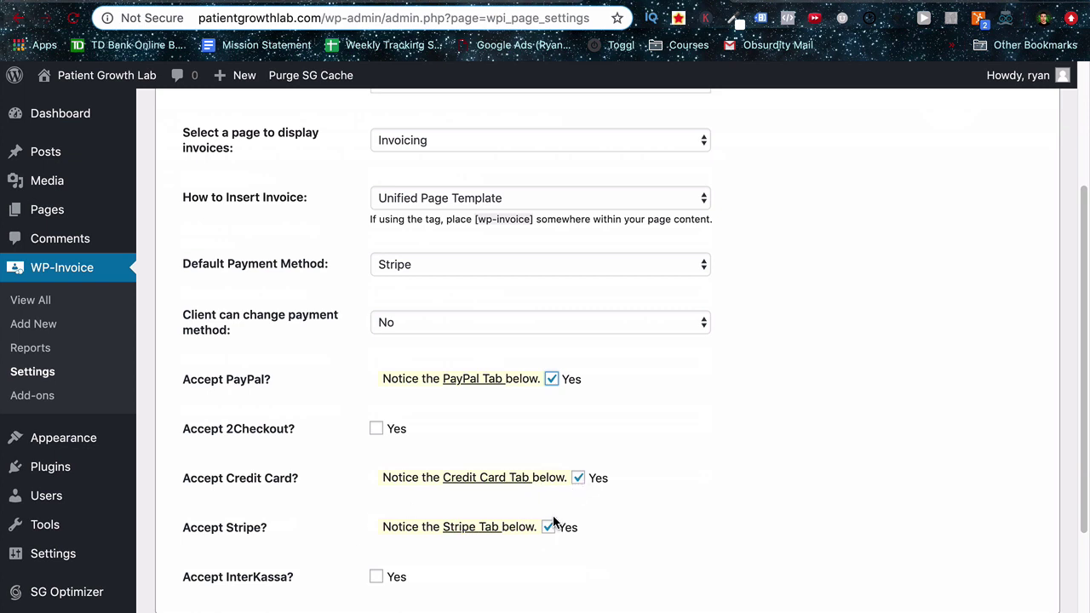
scroll(551, 531, "down", 2)
left_click(165, 522)
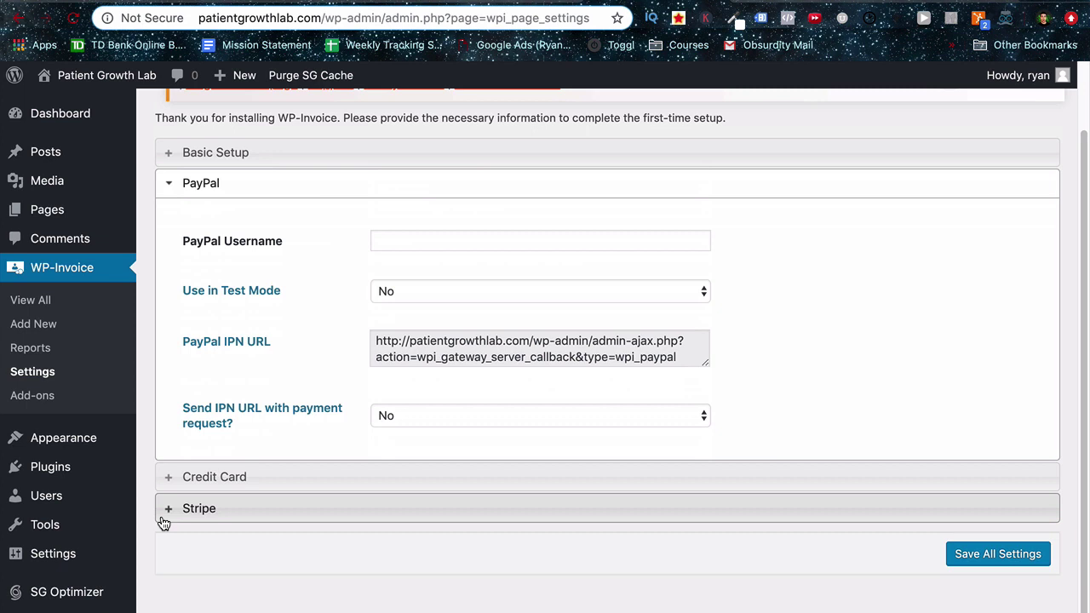
Expand WP-Invoice's Stripe gateway settings and check the empty test and live key fields.
left_click(203, 510)
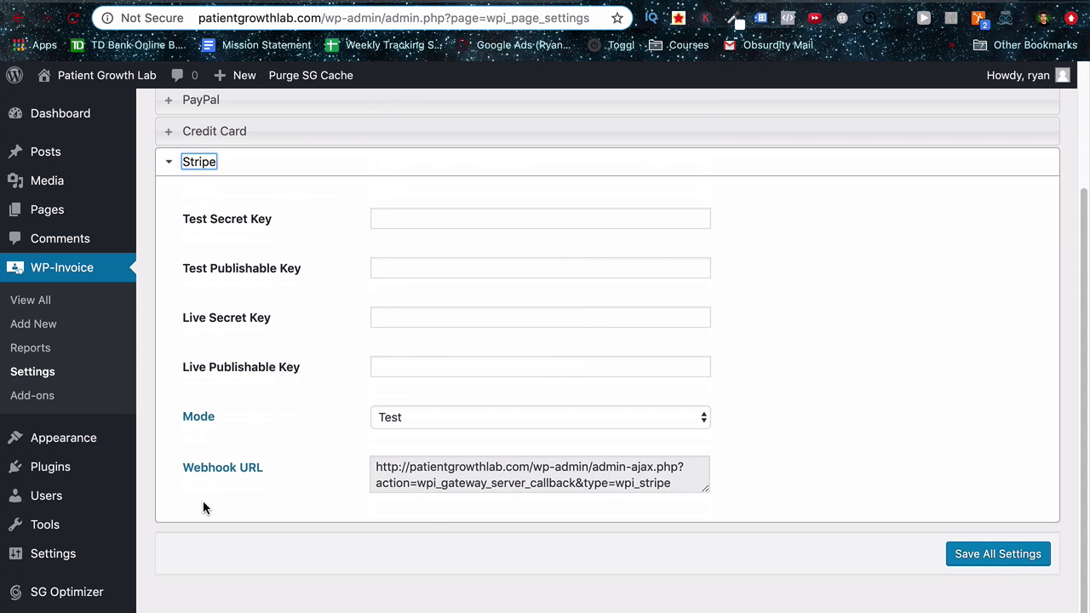
left_click(397, 217)
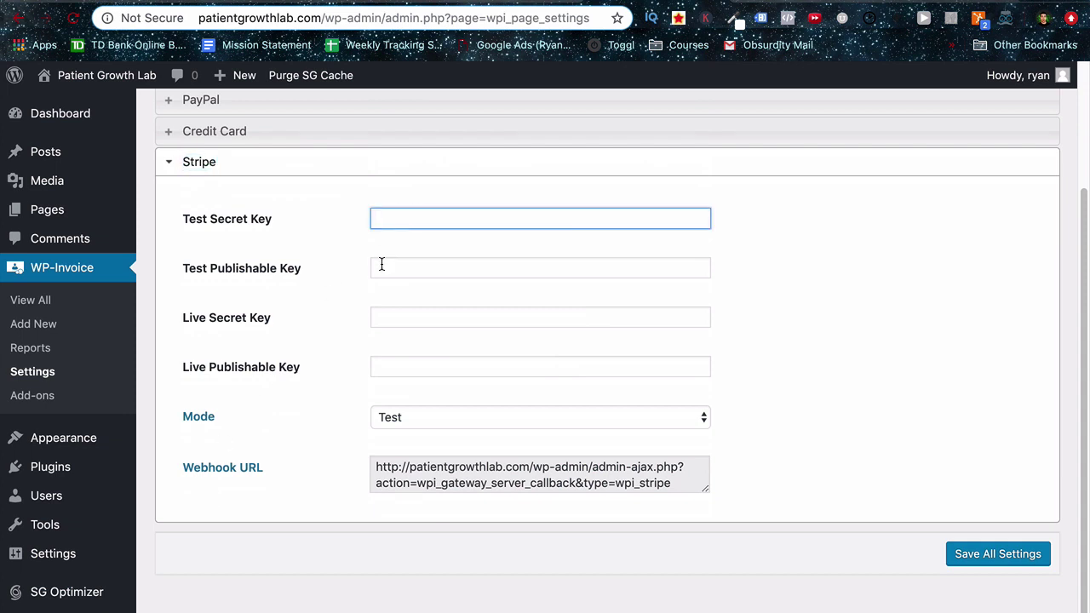
left_click(381, 265)
left_click(382, 322)
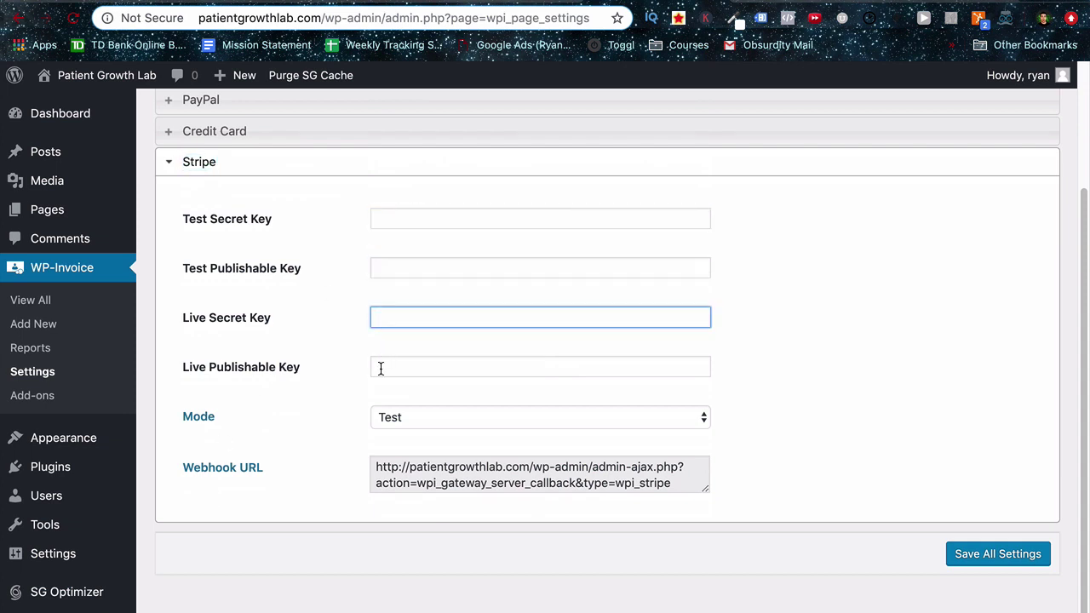
left_click(381, 368)
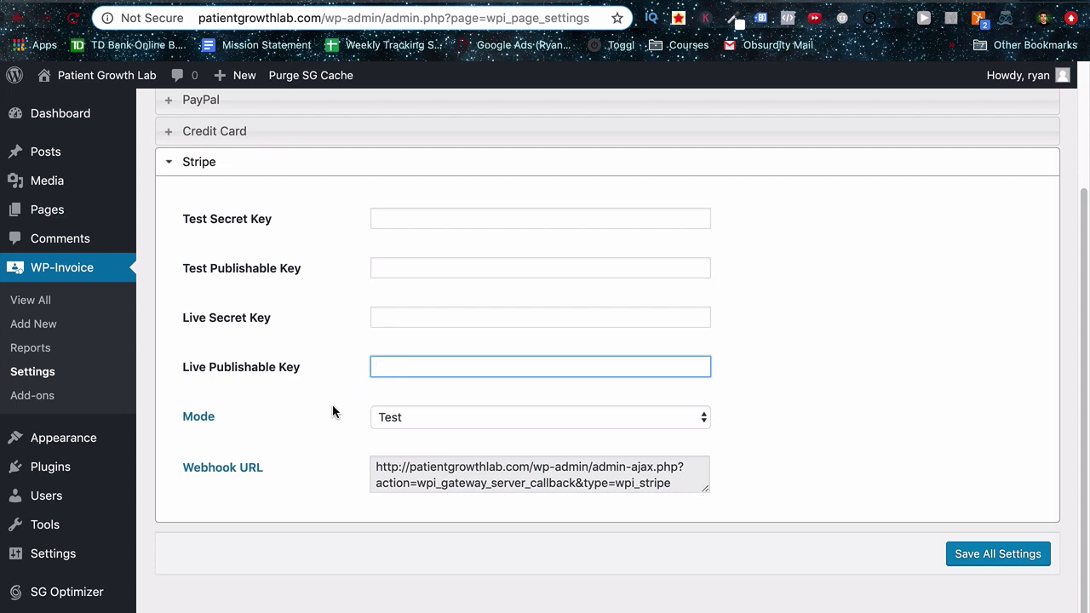
Leave the Stripe mode on Test and bring up Stripe's API keys page.
left_click(408, 415)
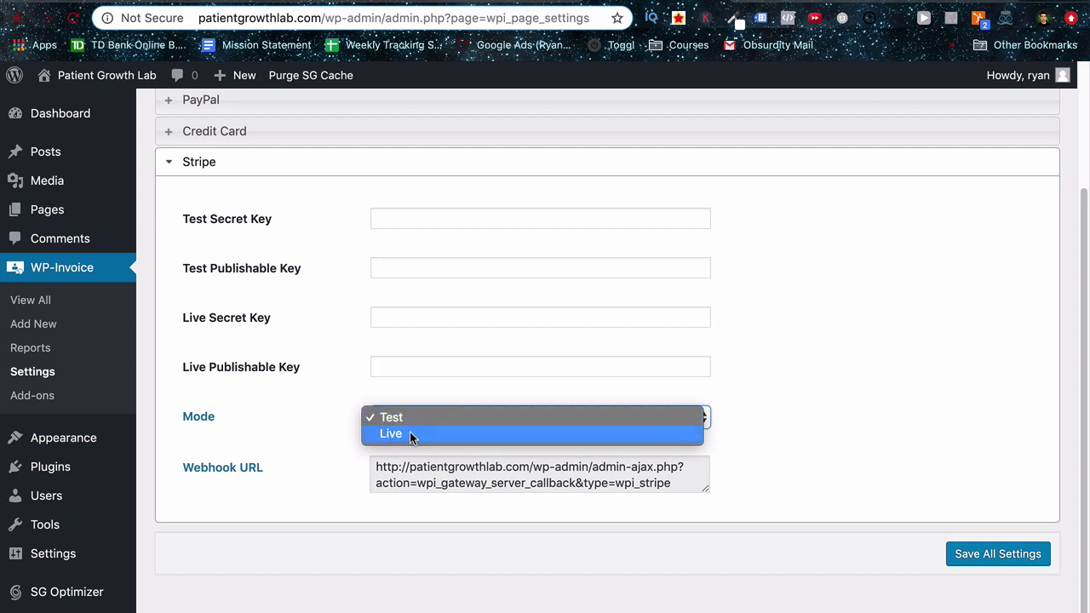
left_click(396, 418)
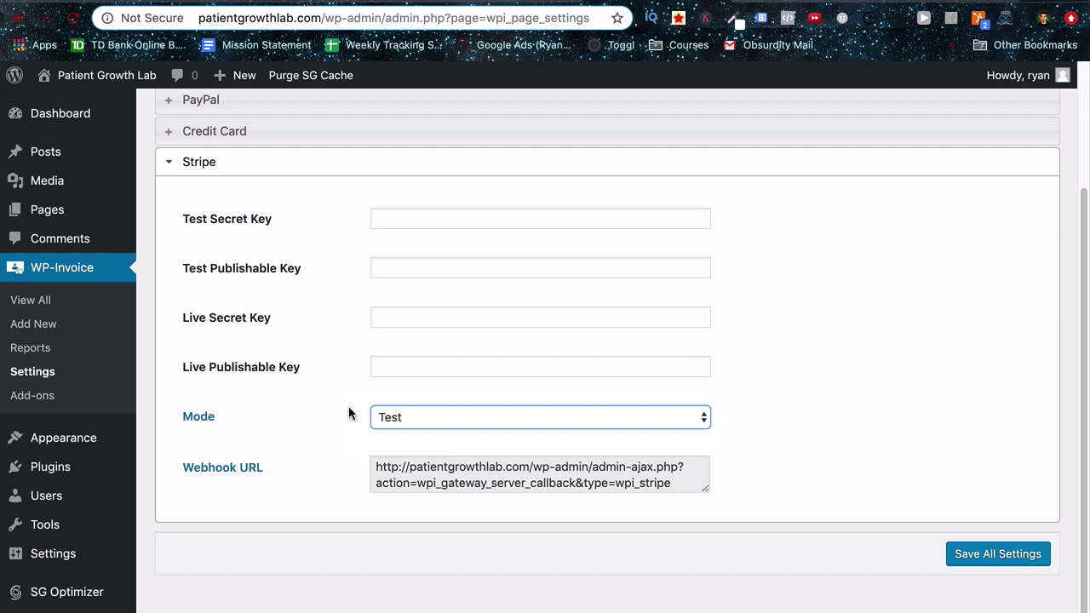
left_click(355, 3)
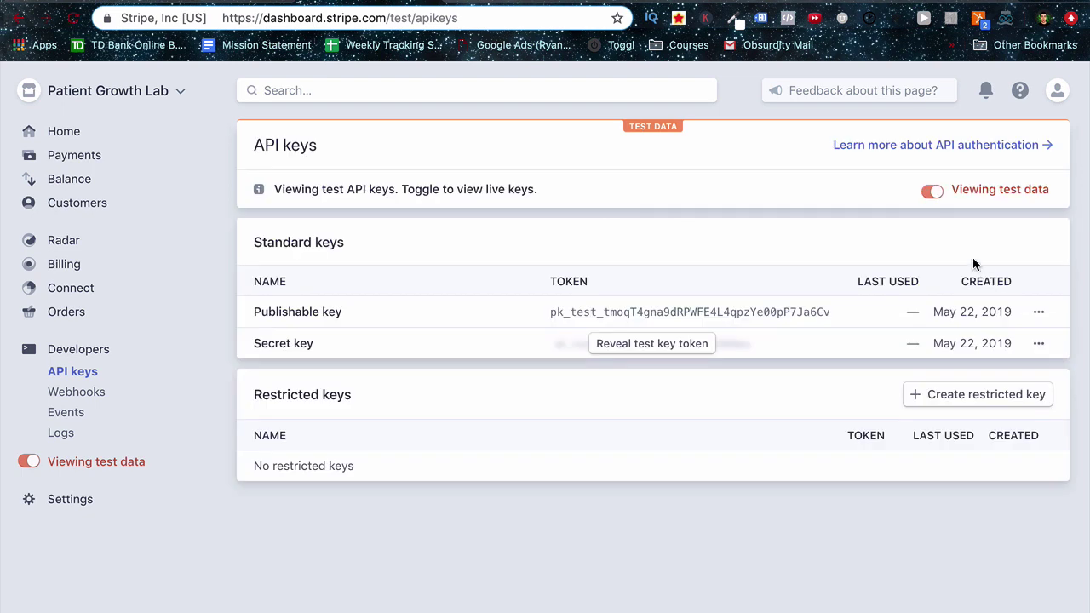
Toggle between live and test API keys twice, then select the test publishable key.
left_click(934, 193)
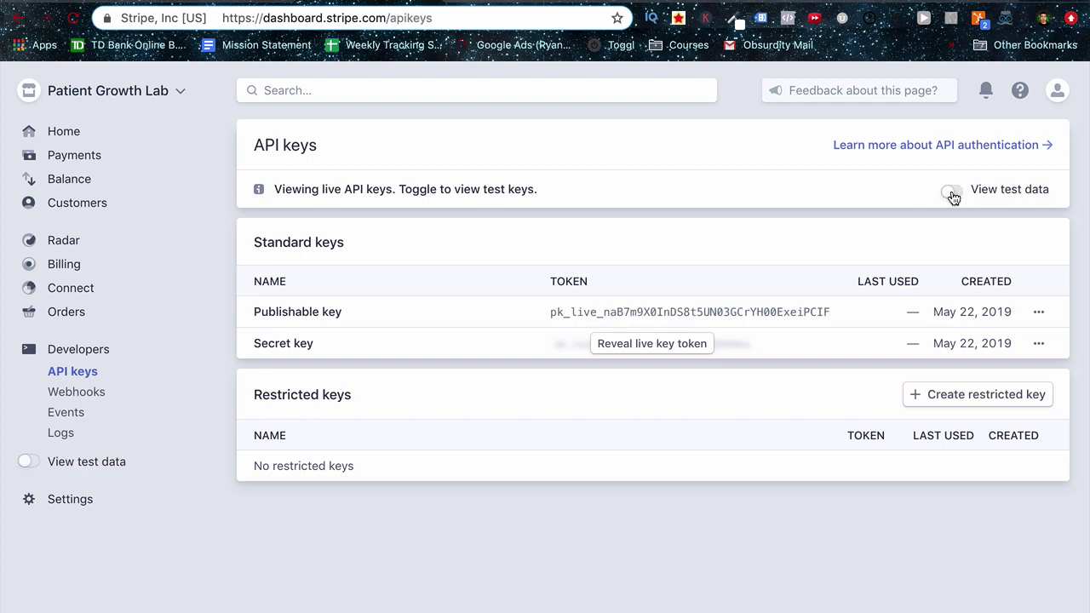
left_click(952, 194)
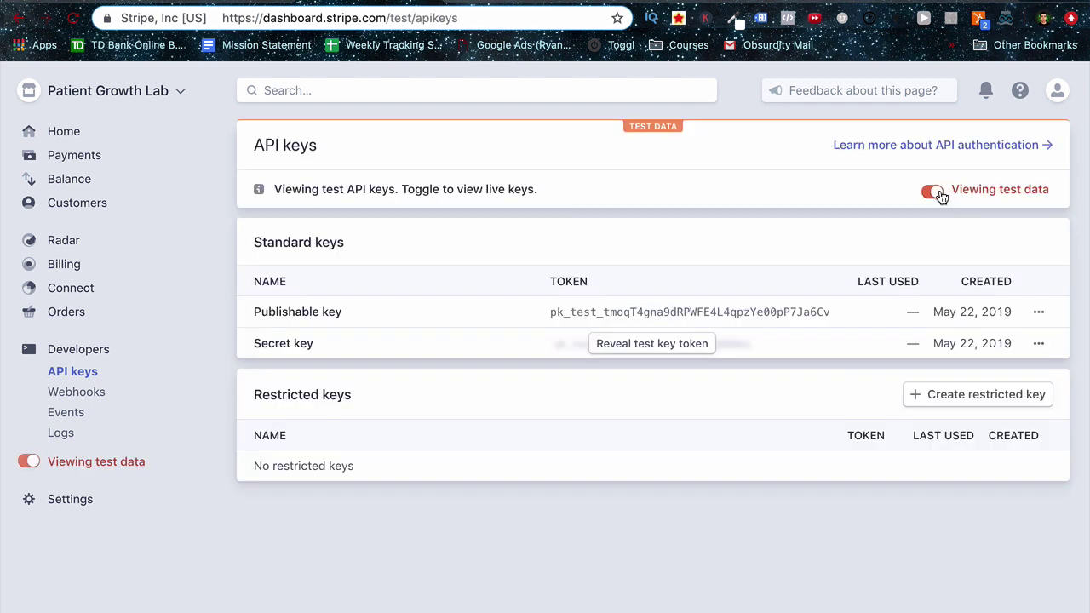
left_click(948, 195)
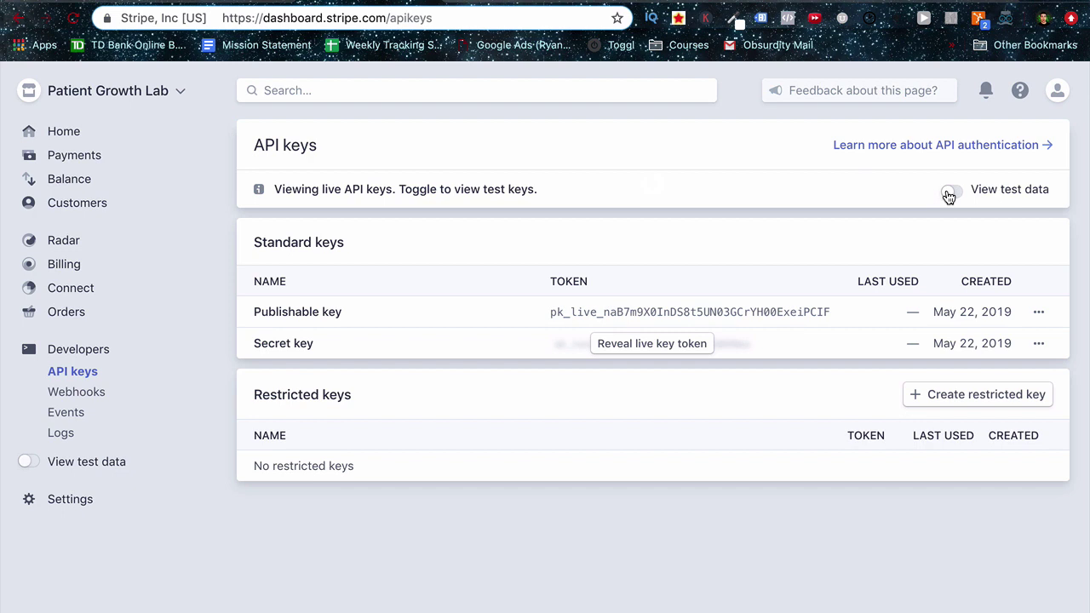
left_click(949, 195)
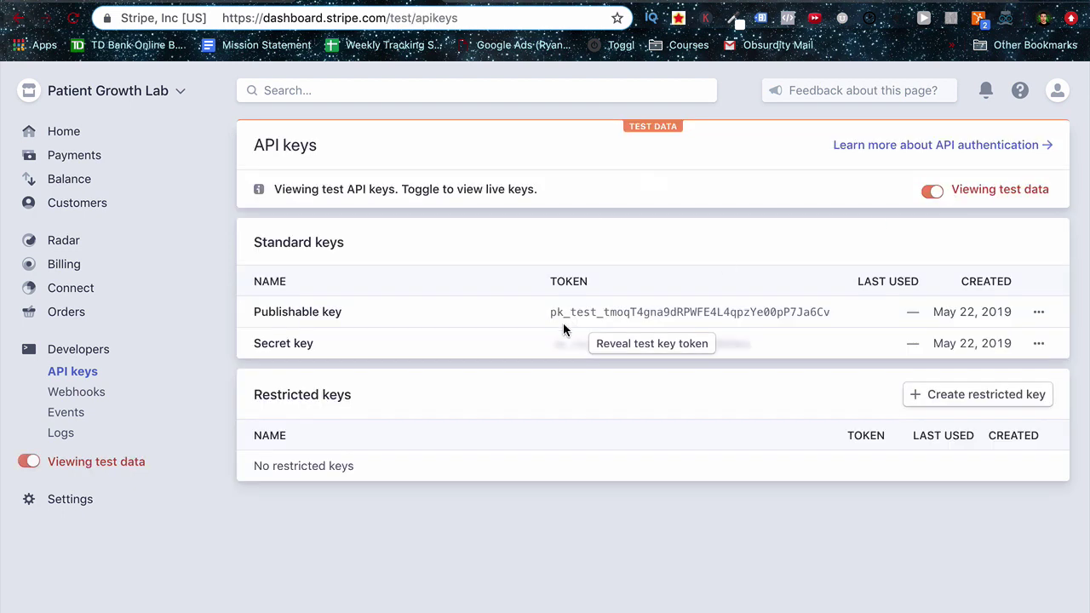
left_click(586, 312)
key("super+c")
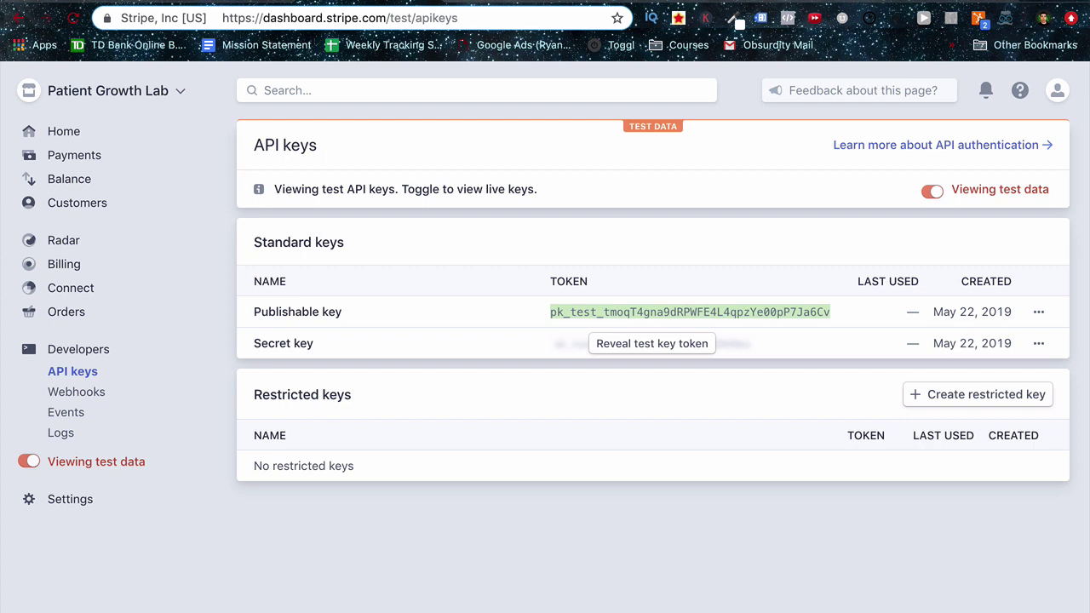
Move the pasted Stripe test key from Test Secret Key into Test Publishable Key, leaving Test Secret Key empty.
key("ctrl+Tab")
left_click(395, 223)
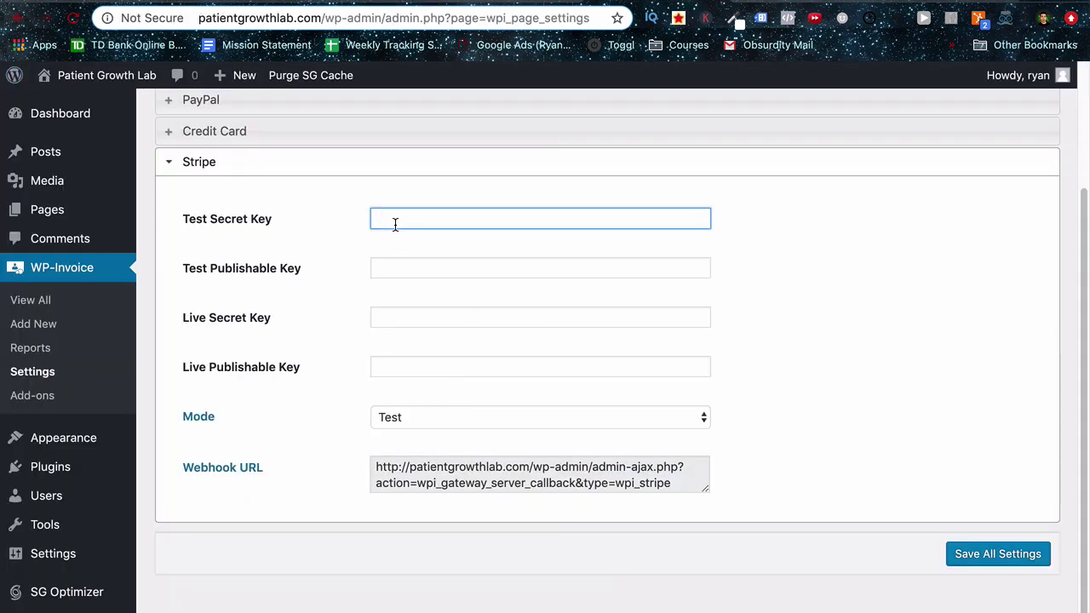
key("super+v")
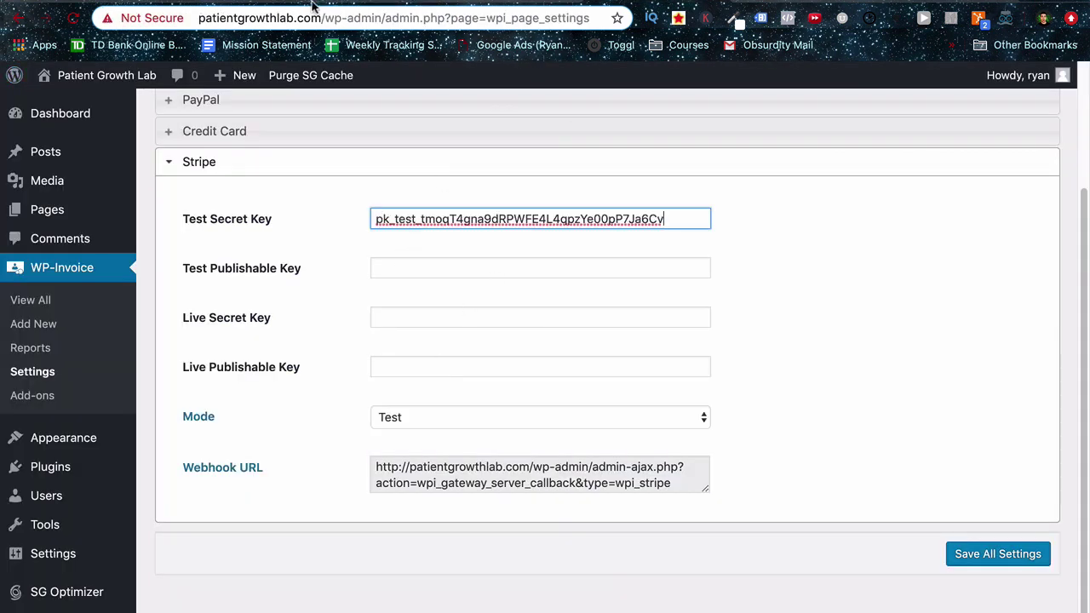
key("ctrl+shift+Tab")
key("ctrl+Tab")
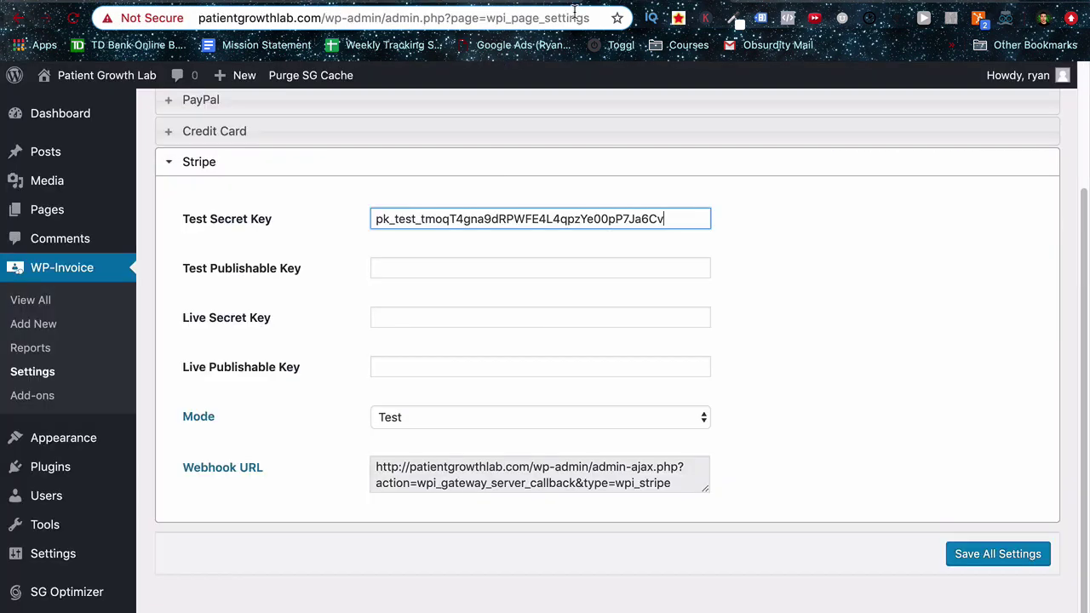
key("super+a")
key("super+x")
left_click(417, 270)
key("super+v")
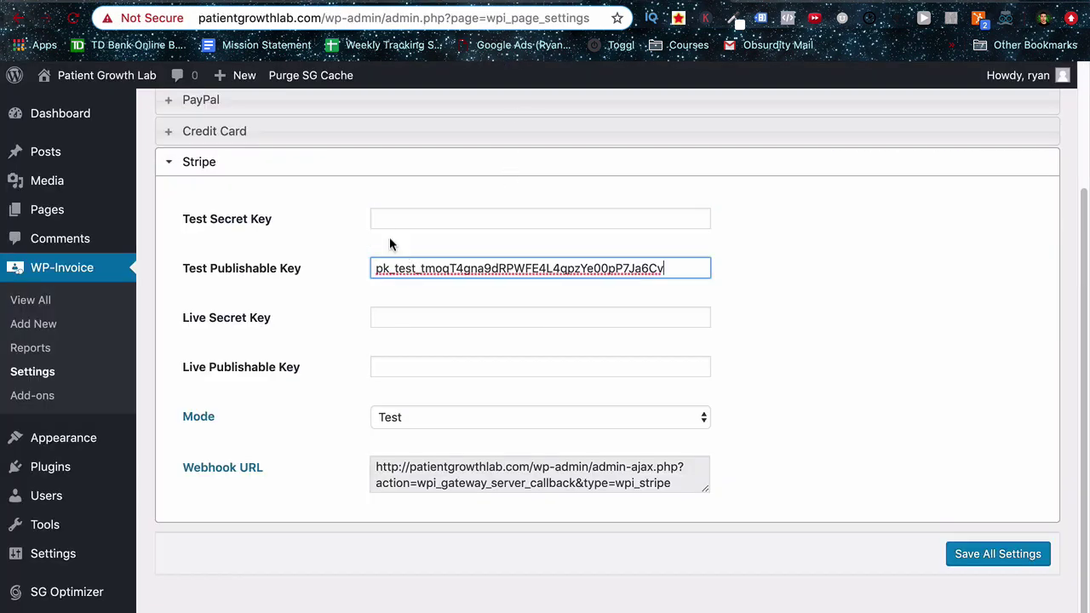
left_click(396, 217)
key("ctrl+shift+Tab")
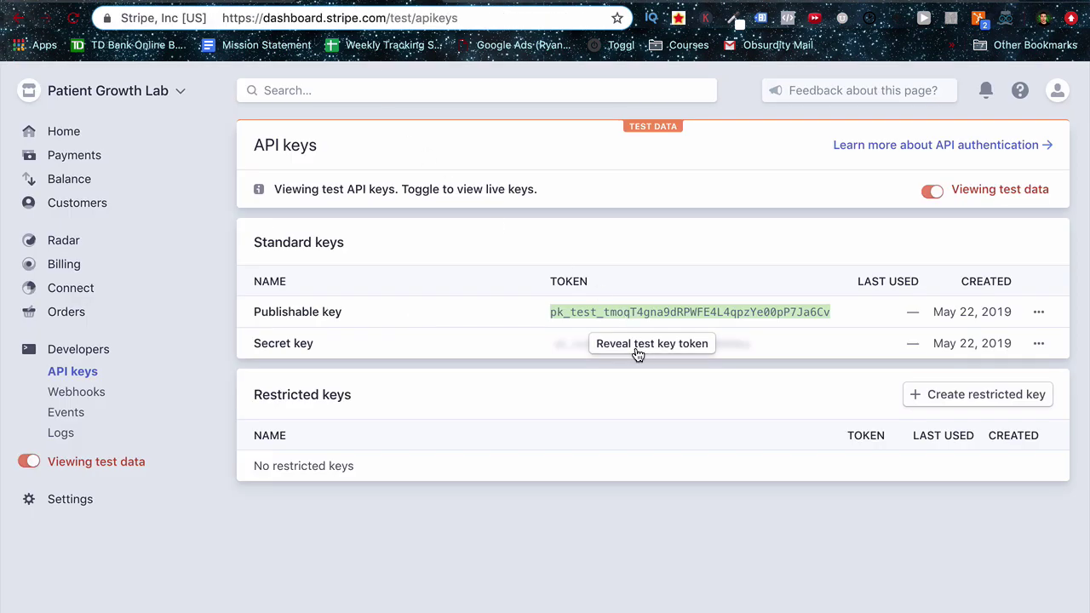
Create a new invoice for the client's e-mail and title it 'Google Adwords Account Management'.
key("ctrl+Tab")
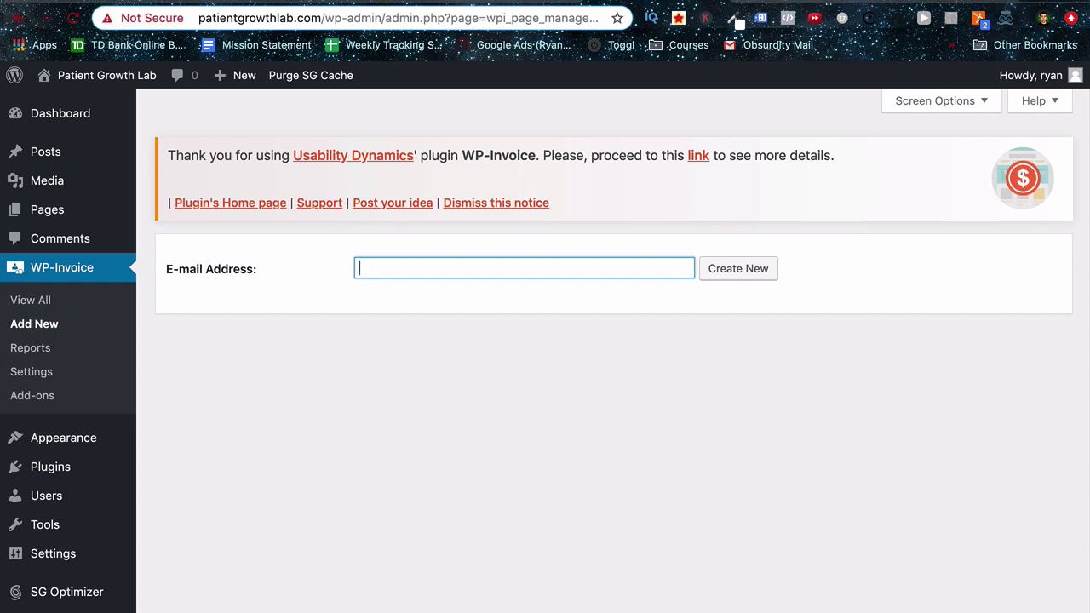
left_click(719, 274)
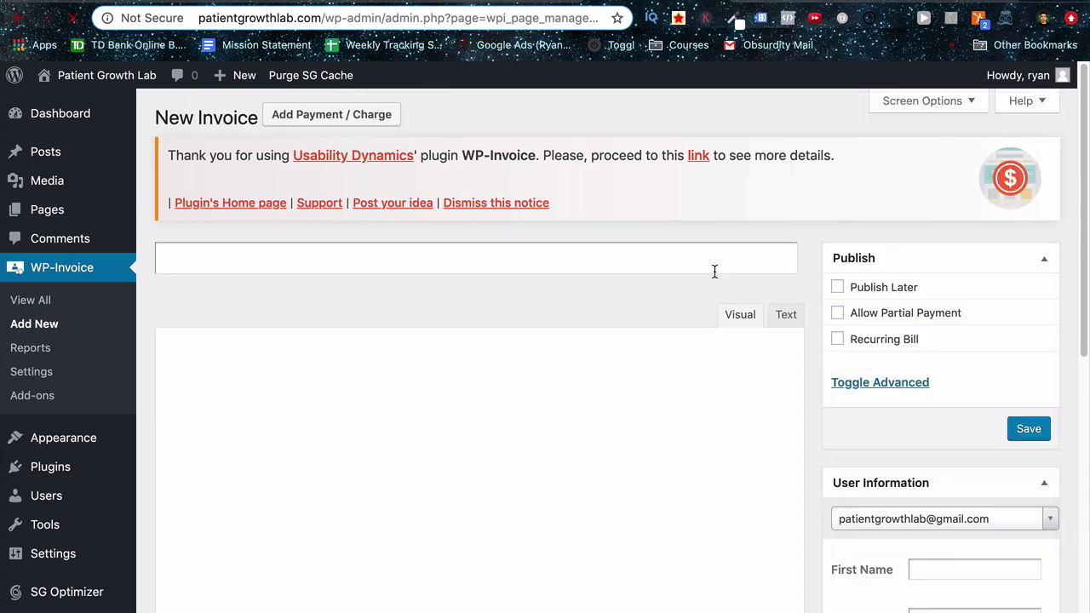
left_click(512, 263)
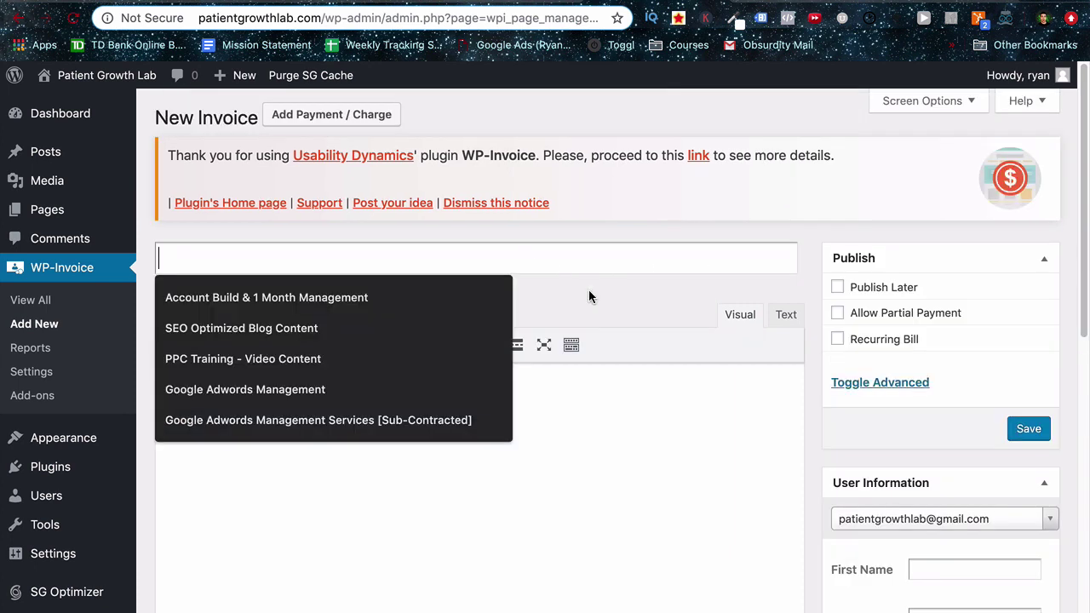
type("Google Adwords Account Management")
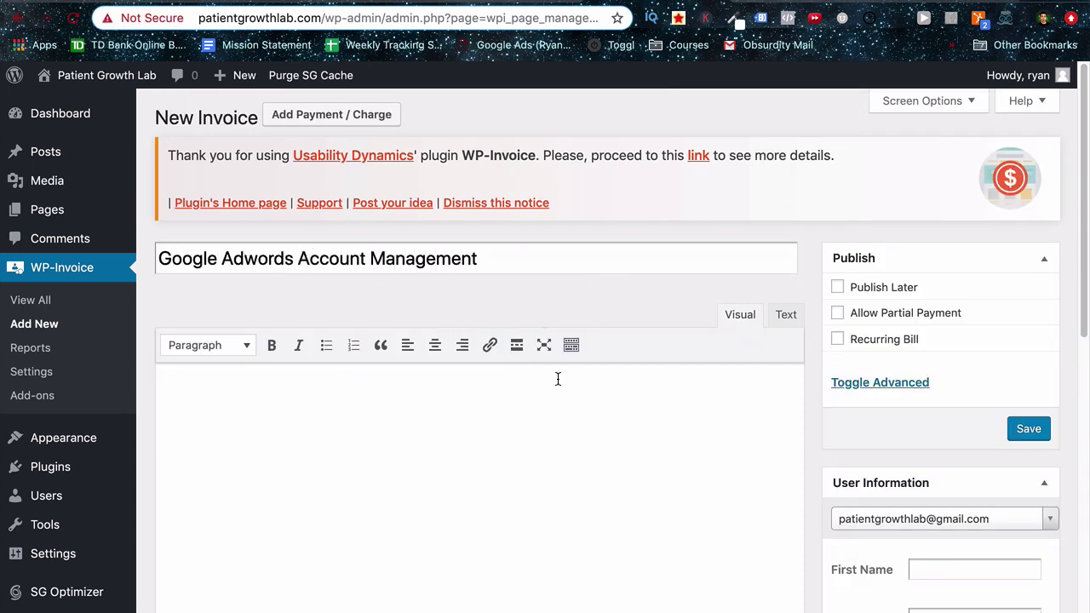
Add a line item named 'Testing' with a price of 1.
scroll(522, 440, "down", 1)
scroll(522, 440, "down", 8)
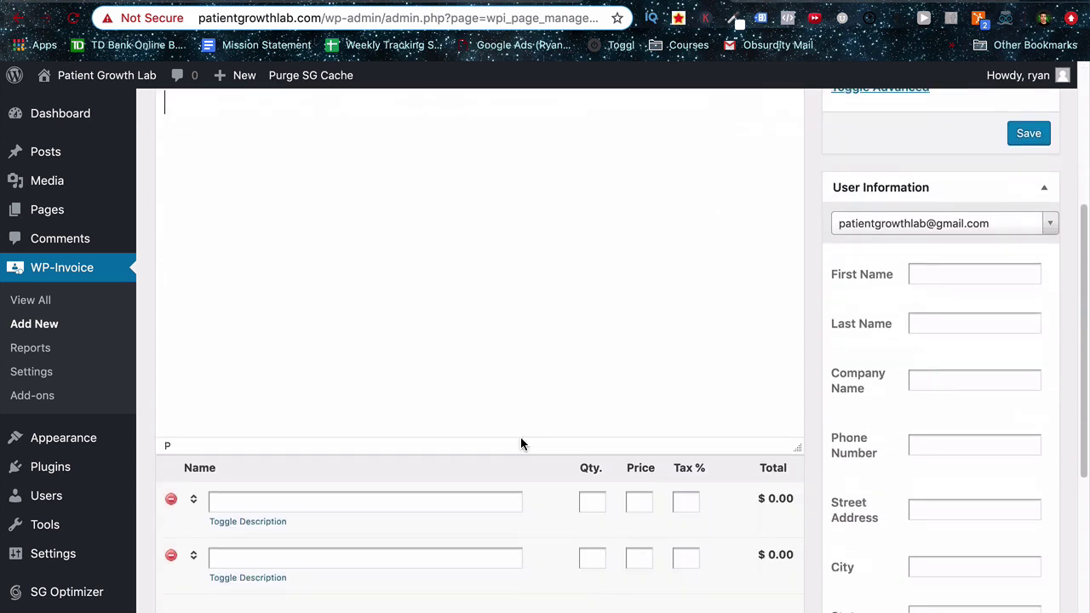
left_click(323, 460)
type("Testing")
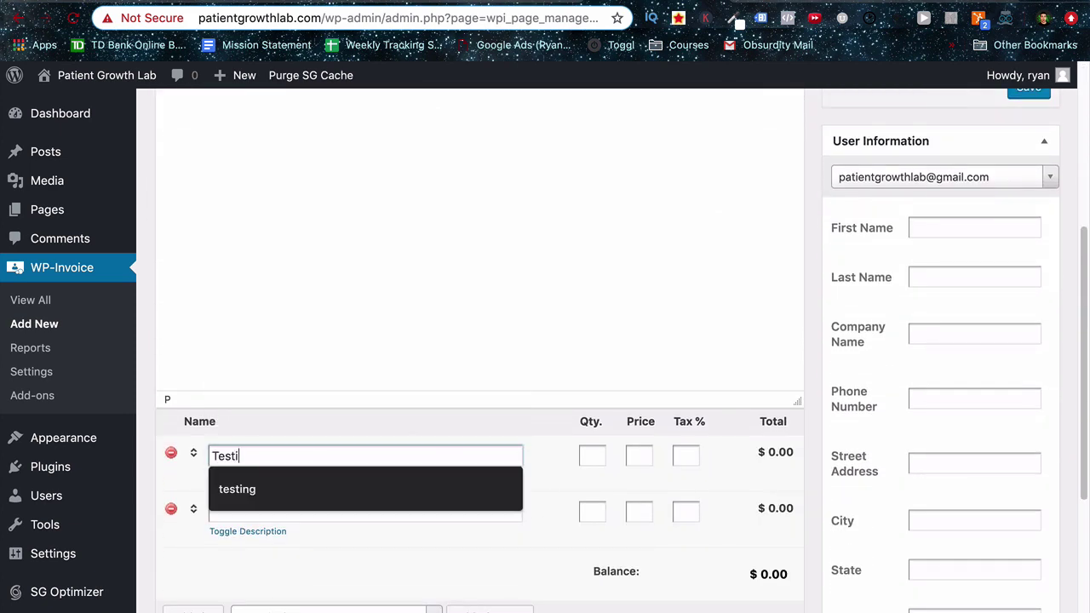
left_click(638, 456)
type("1")
Write the description 'This is a test list of included features of service:' with bullets feature 1, feature 2, feature 3.
scroll(391, 302, "up", 6)
left_click(355, 307)
type("This is a test list of ")
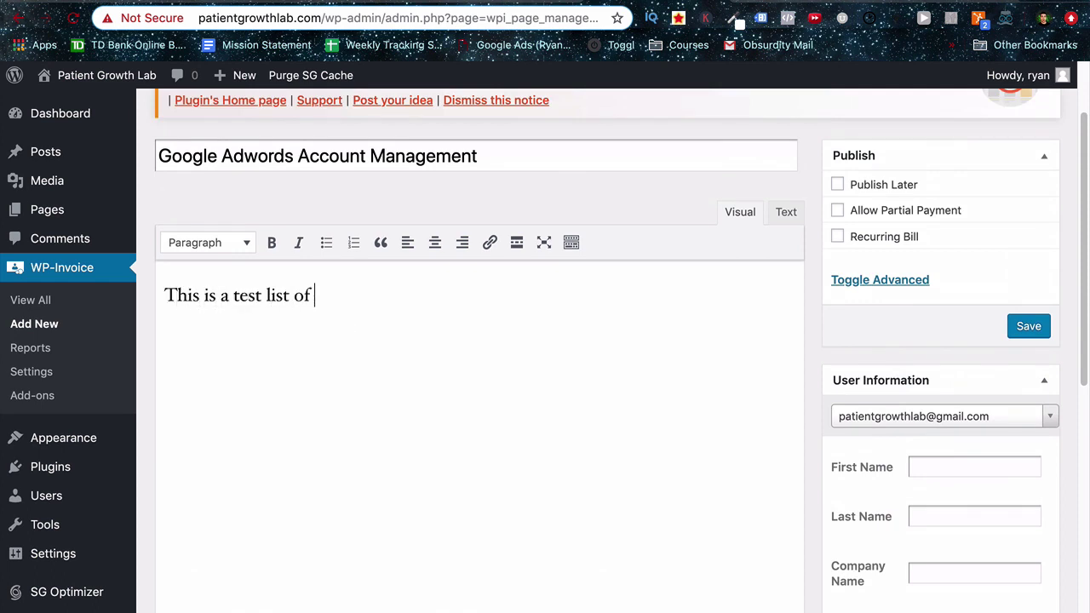
type("included features of service:")
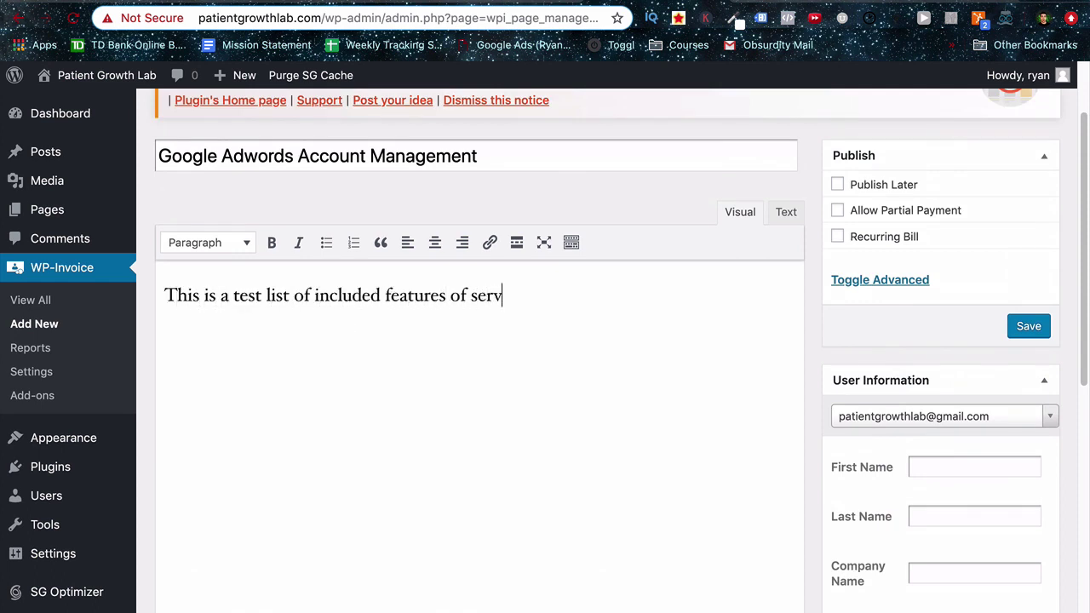
key("Return")
left_click(326, 242)
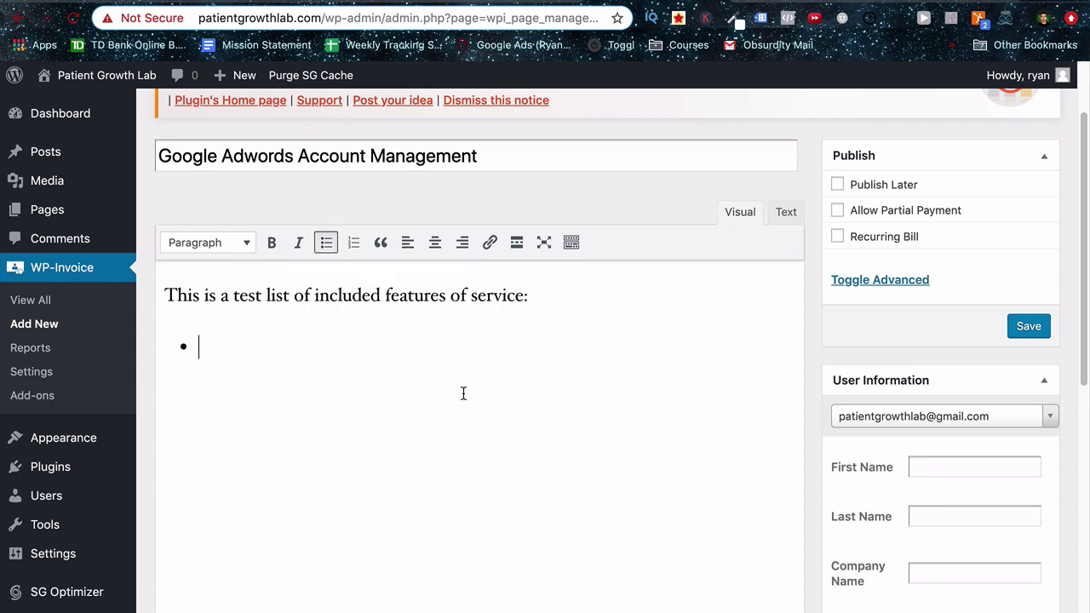
type("feature 1")
key("Return")
type("feature 2")
key("Return")
type("feature3")
left_click(253, 415)
scroll(465, 426, "down", 5)
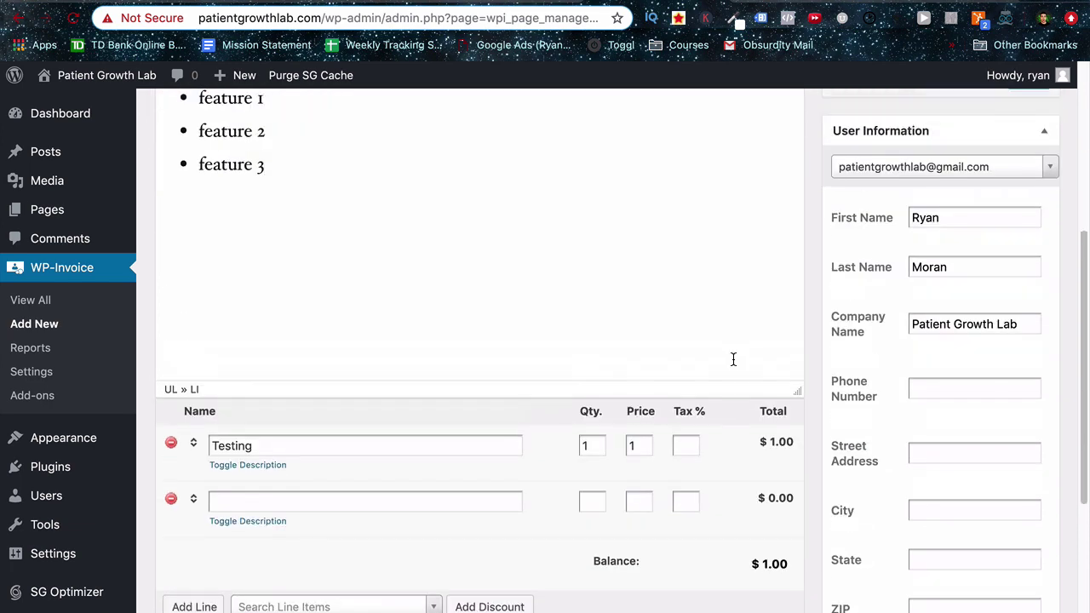
scroll(733, 360, "up", 4)
Save the new invoice, creating invoice #8.
left_click(1039, 295)
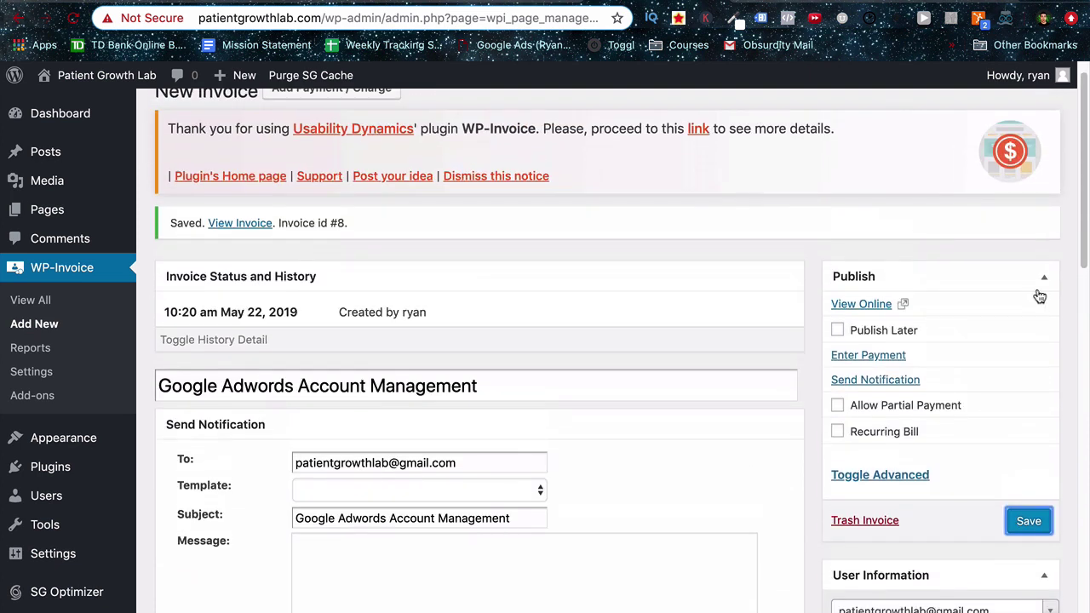
scroll(542, 326, "down", 2)
scroll(541, 330, "down", 2)
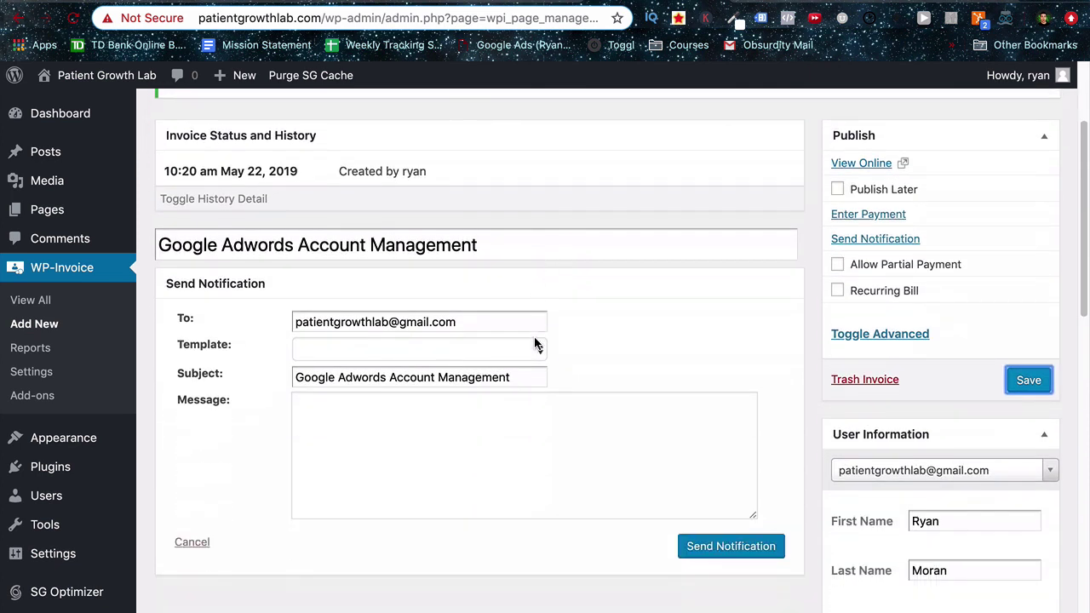
Try the Send Receipt and Reminder templates, then settle on the New Invoice notification template.
left_click(527, 352)
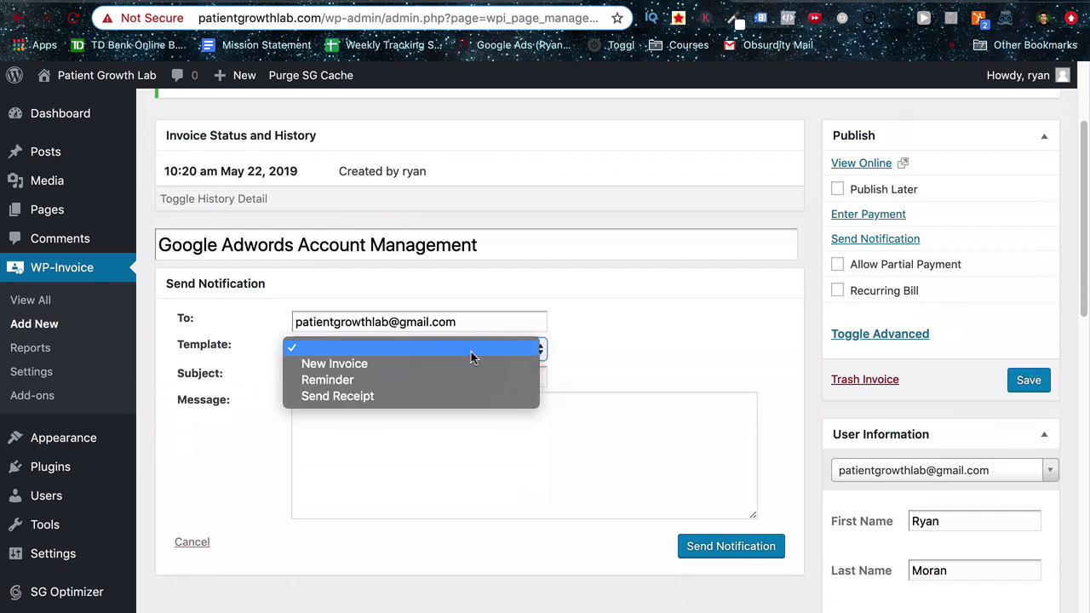
left_click(350, 397)
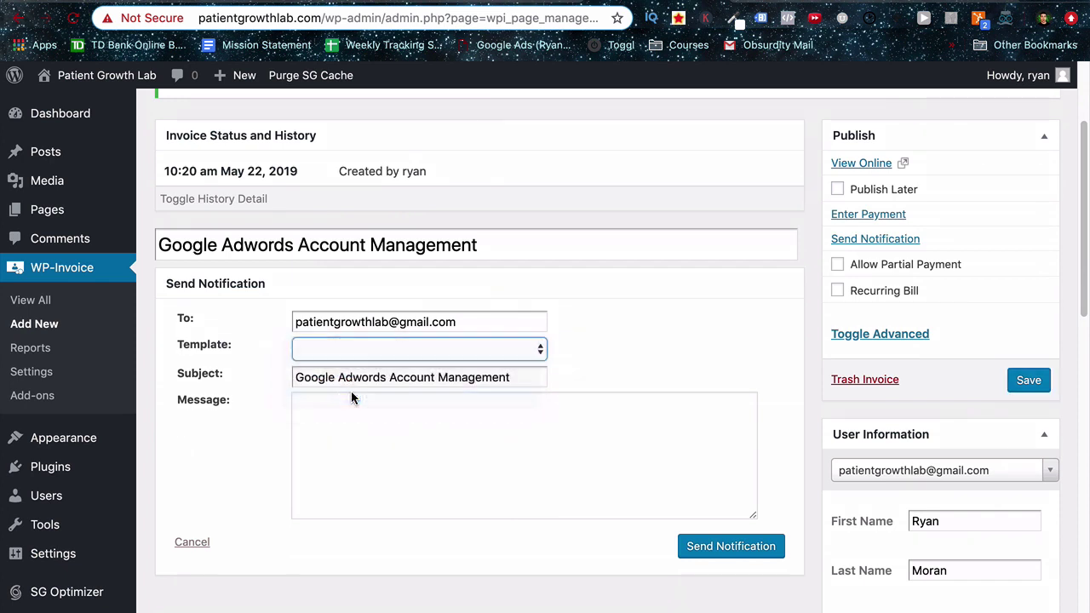
scroll(370, 438, "down", 1)
left_click(402, 351)
left_click(343, 333)
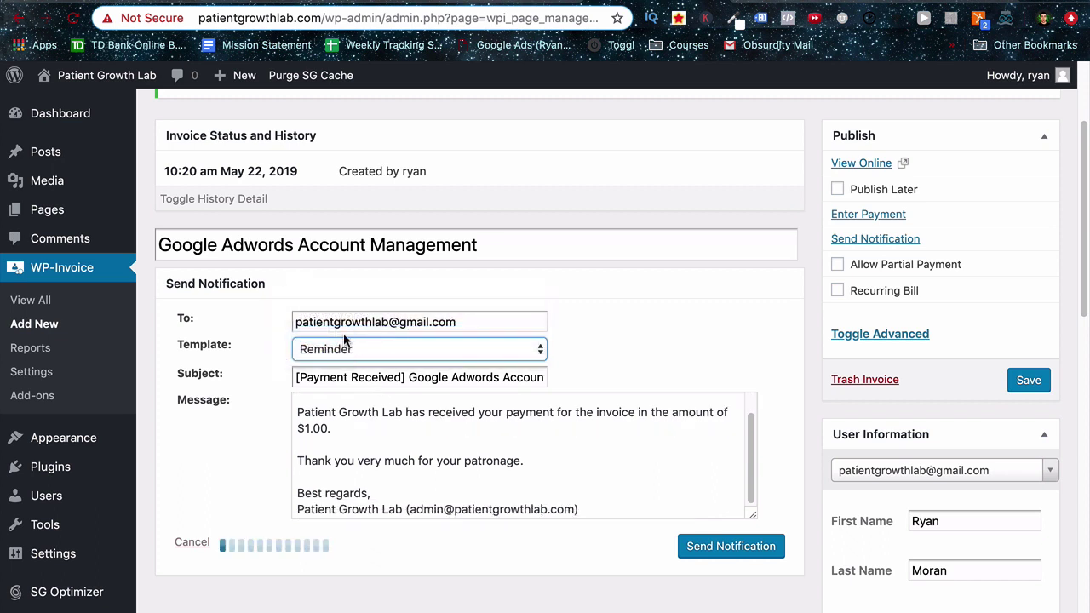
scroll(400, 440, "down", 3)
scroll(398, 441, "up", 5)
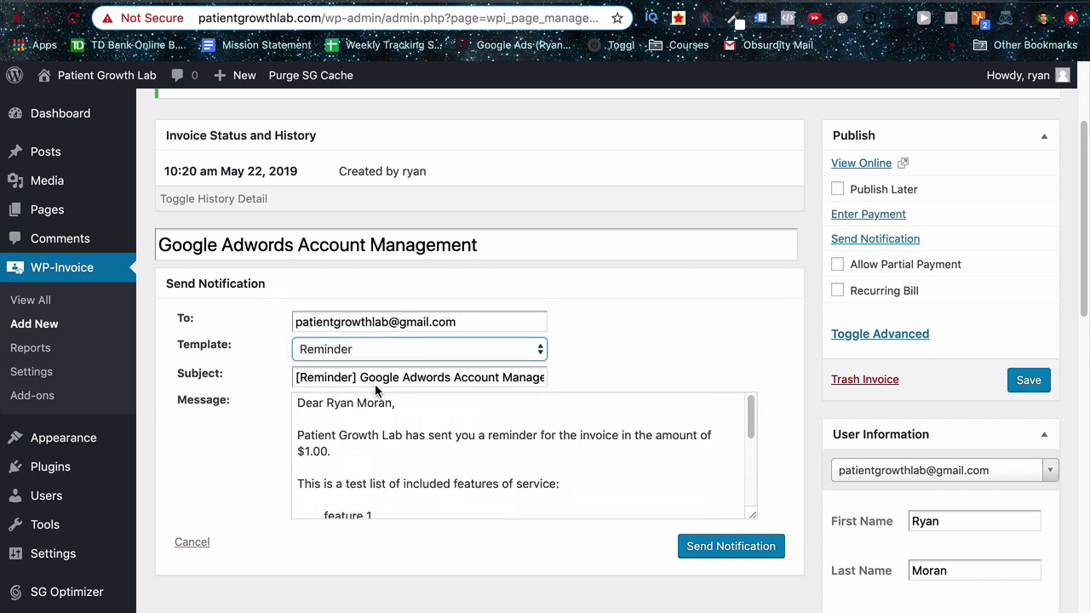
left_click(357, 350)
left_click(342, 333)
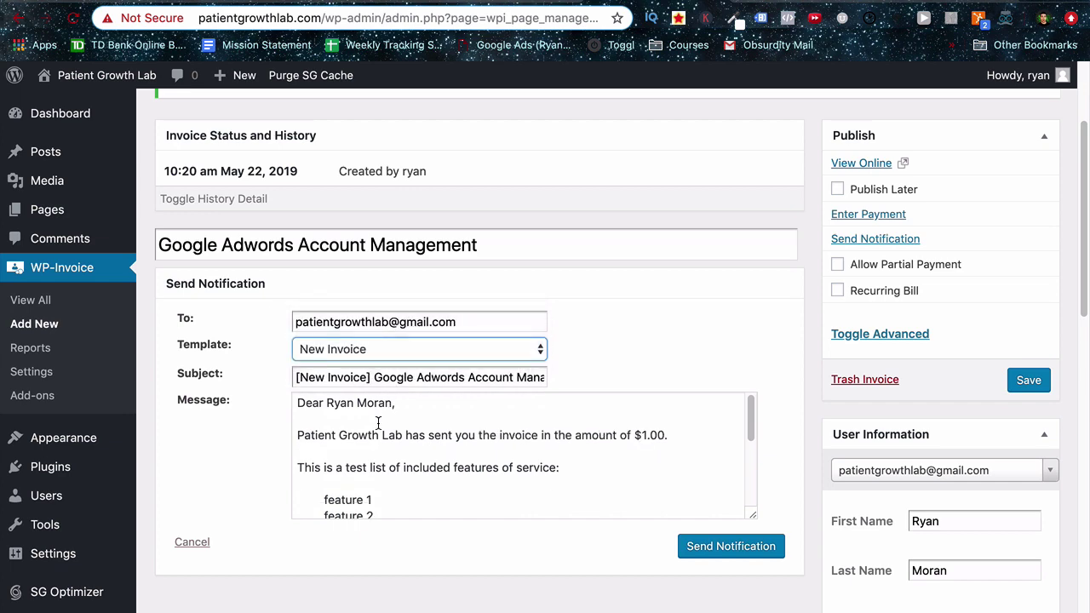
scroll(377, 431, "down", 5)
scroll(377, 432, "up", 5)
scroll(208, 397, "up", 2)
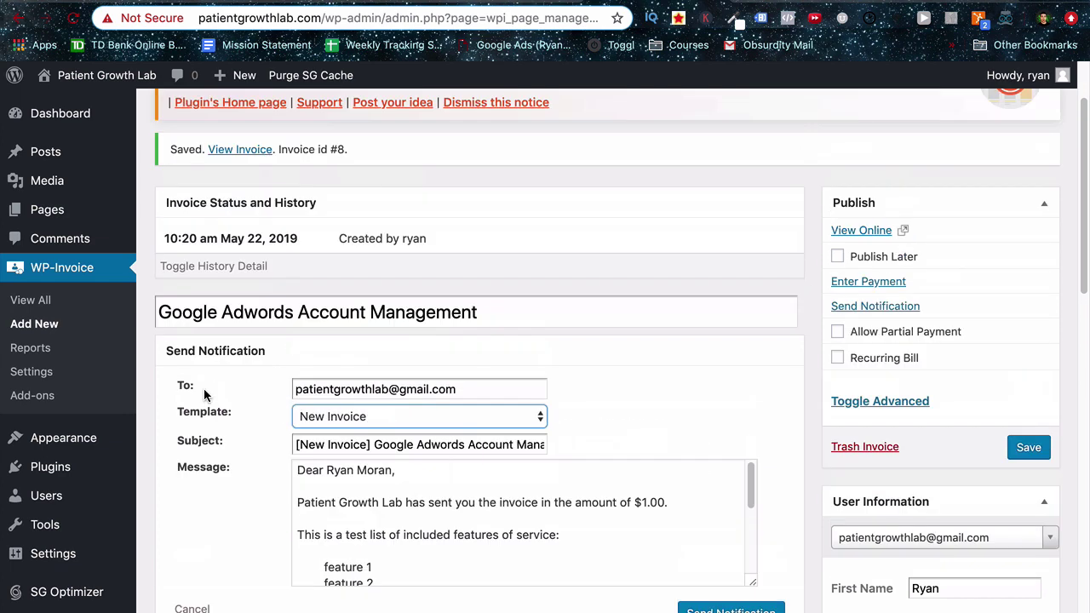
left_click(249, 155)
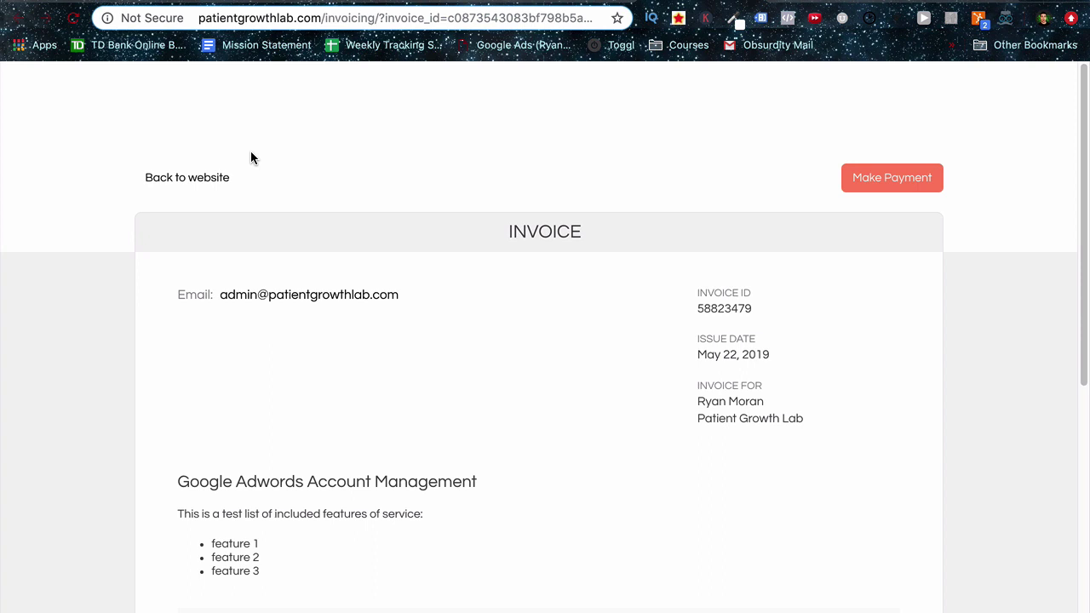
scroll(251, 154, "down", 5)
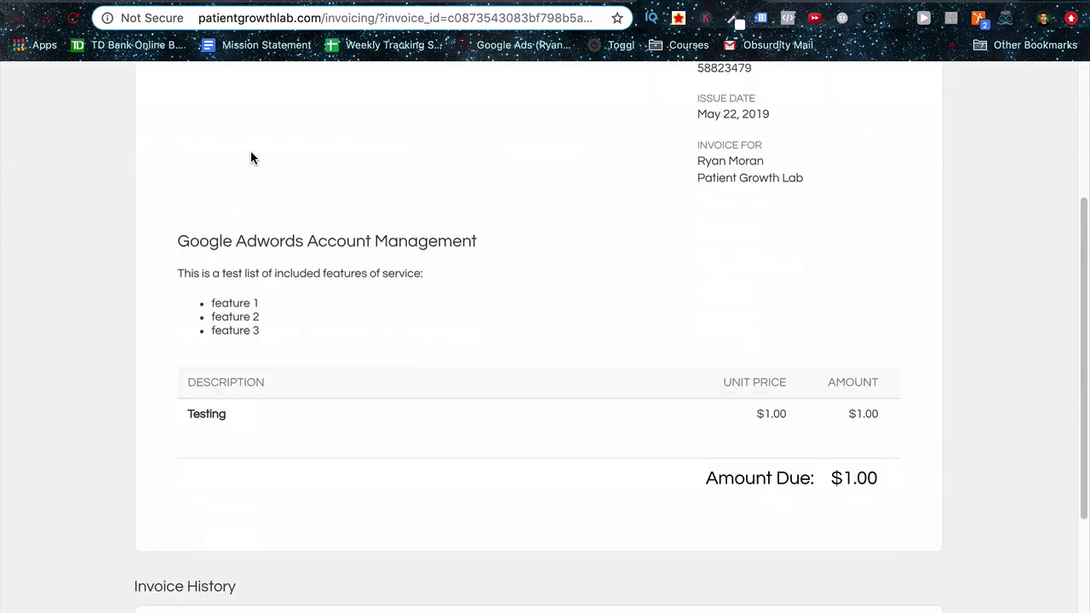
scroll(251, 157, "down", 3)
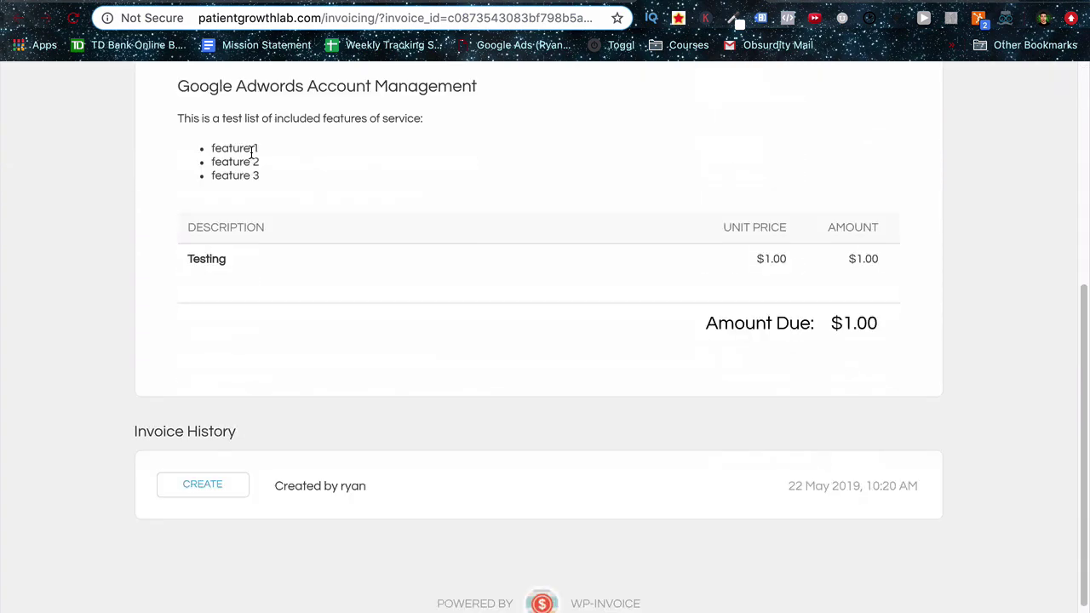
scroll(250, 152, "up", 8)
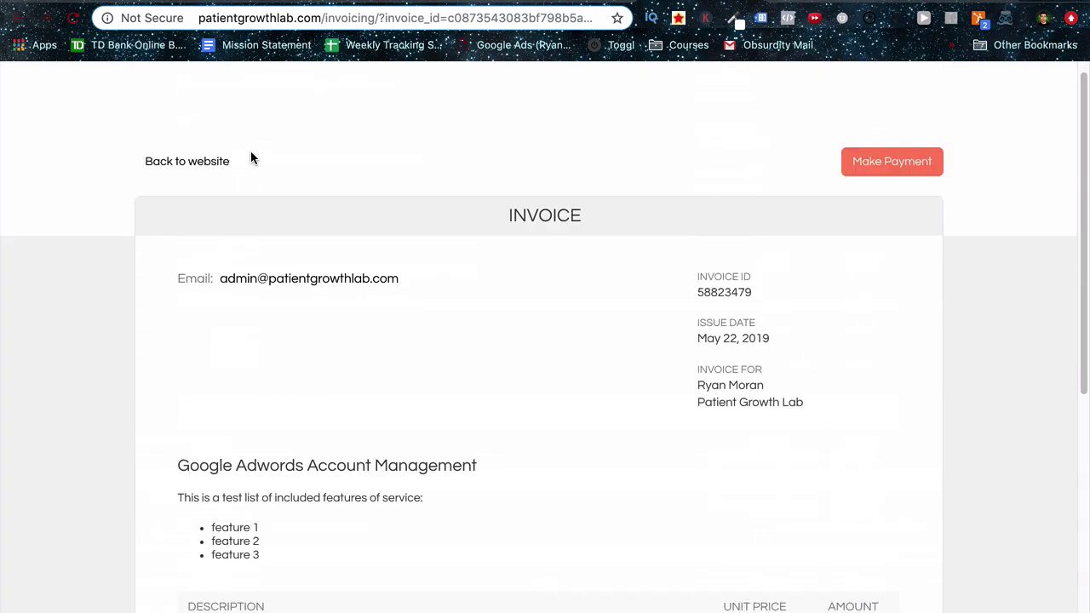
left_click(213, 180)
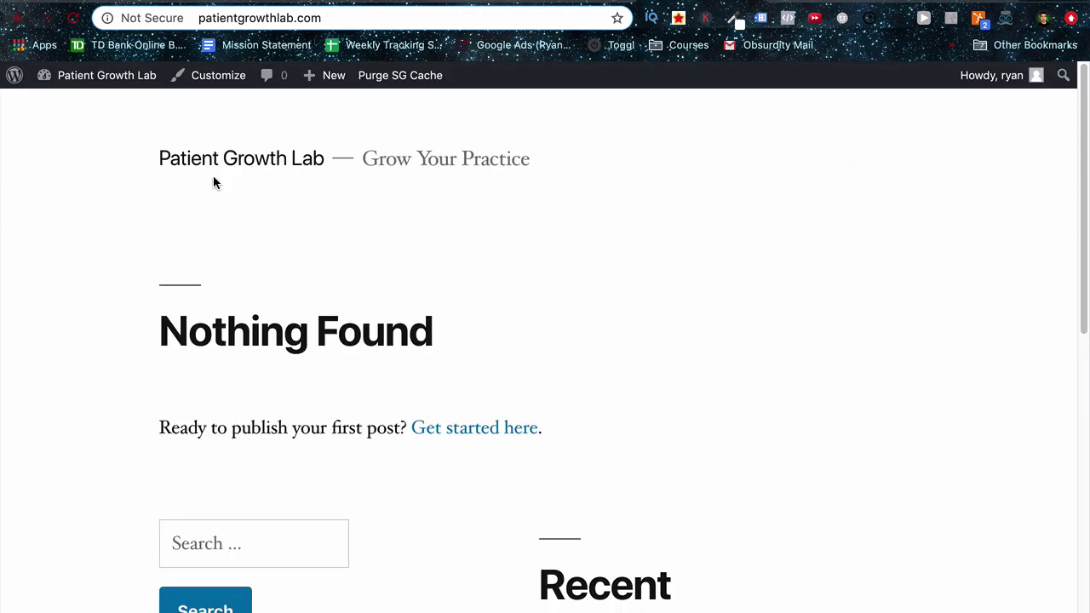
key("super+w")
Open WP-Invoice's settings and set a library image as the business logo.
left_click(292, 149)
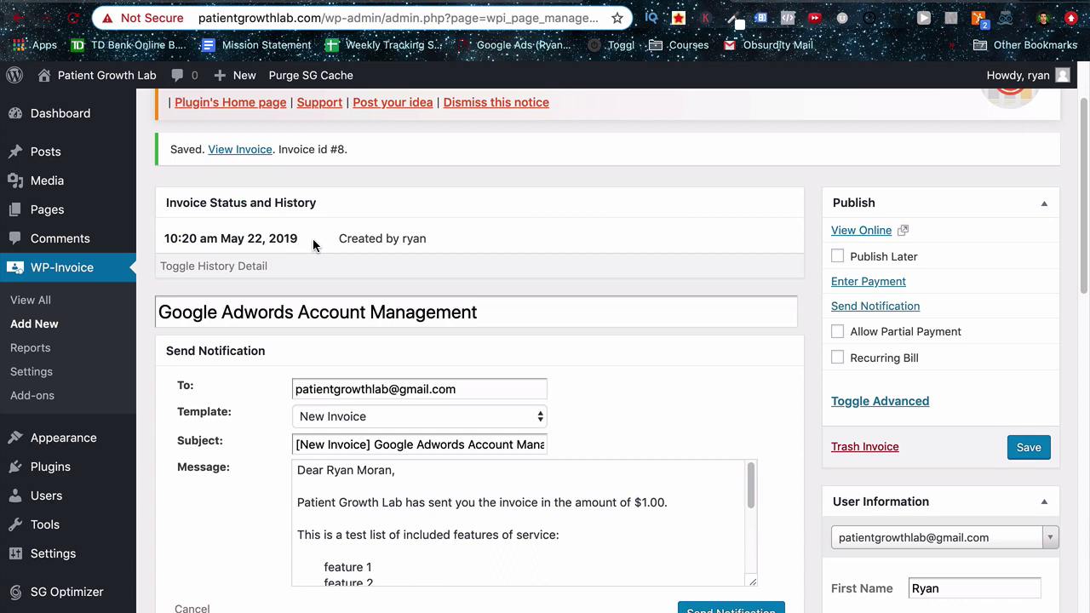
left_click(50, 370)
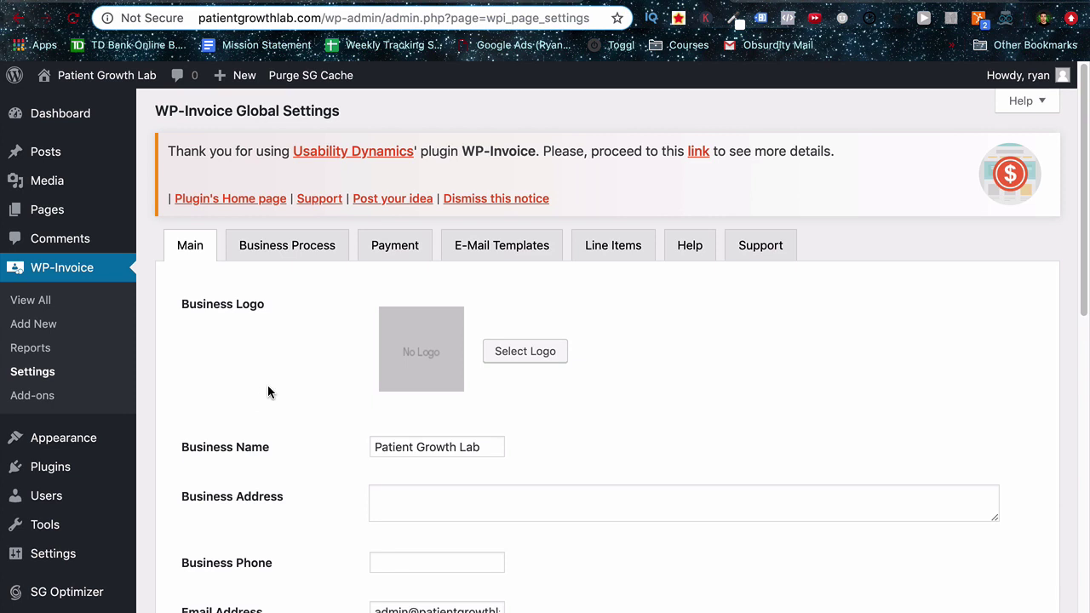
left_click(500, 352)
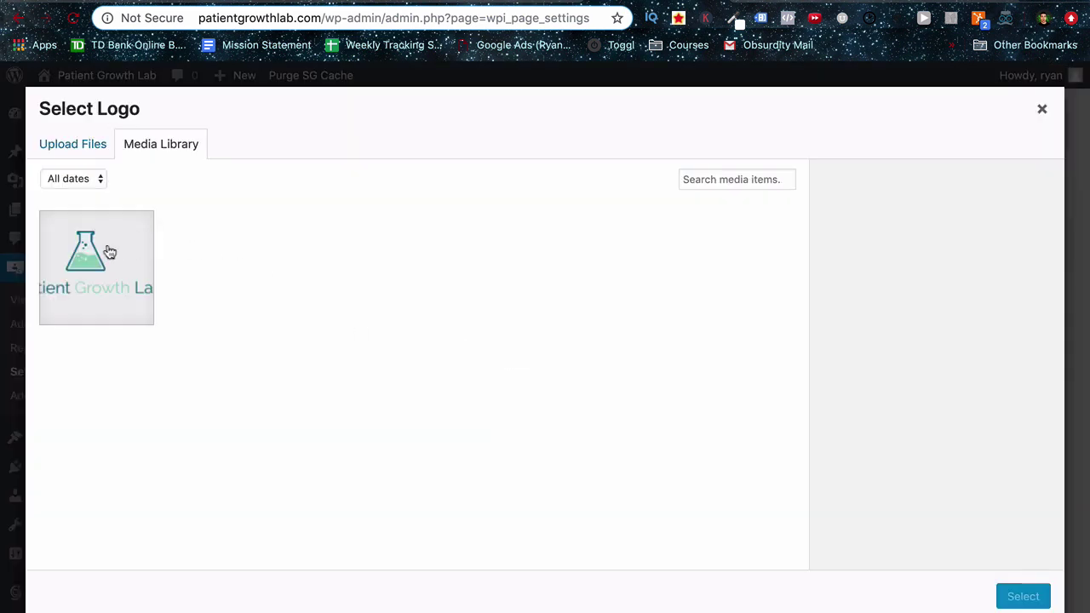
left_click(98, 260)
left_click(1031, 601)
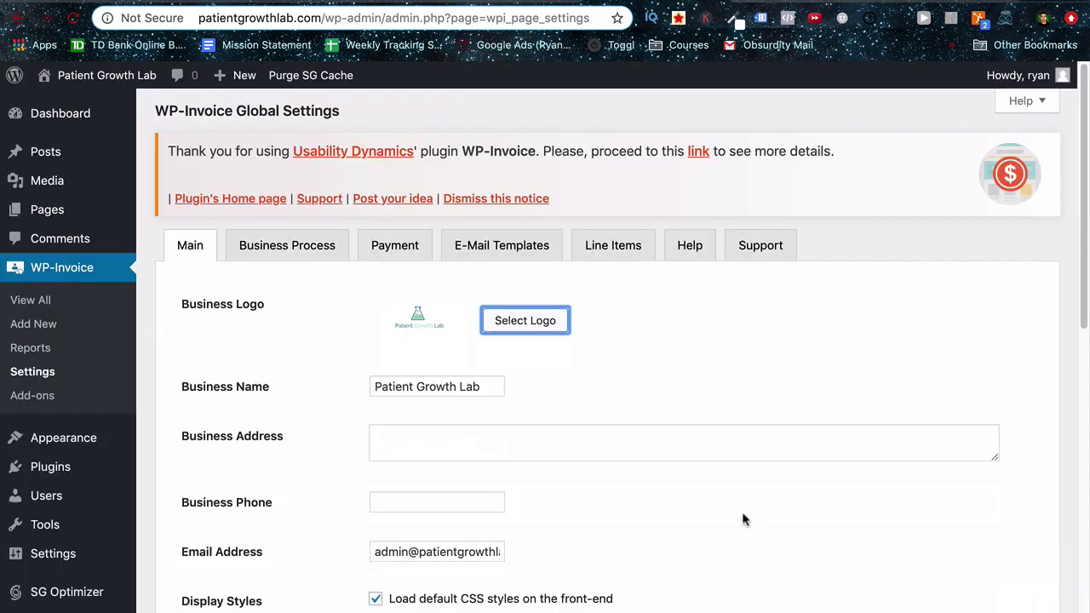
Fill in the business address and phone number, and replace the contact e-mail address.
scroll(319, 363, "down", 1)
left_click(408, 387)
type("Testing")
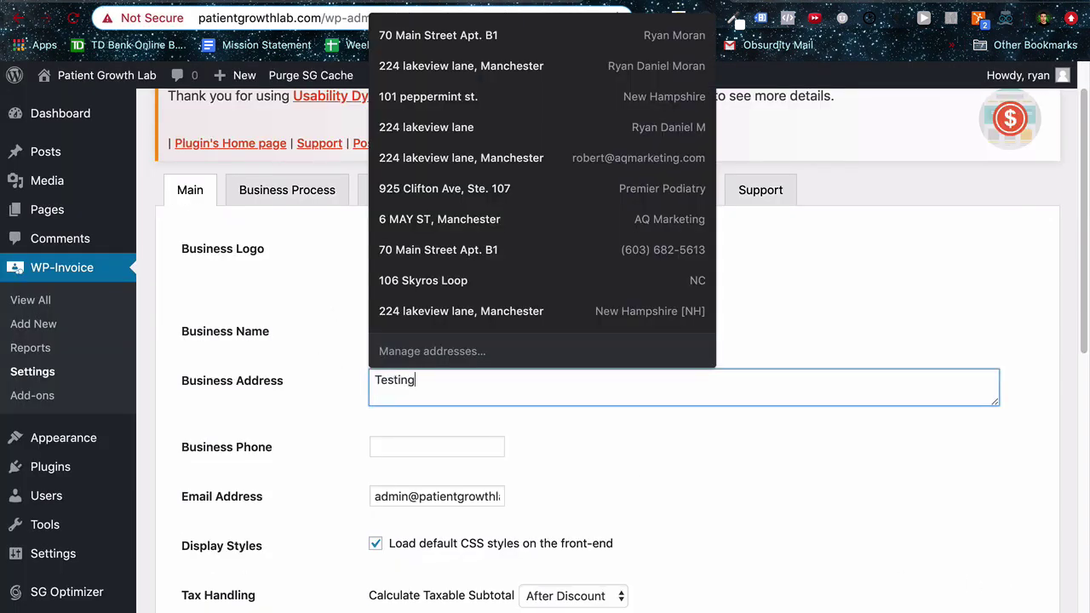
type(" Lane")
key("Tab")
scroll(316, 392, "down", 1)
type("111")
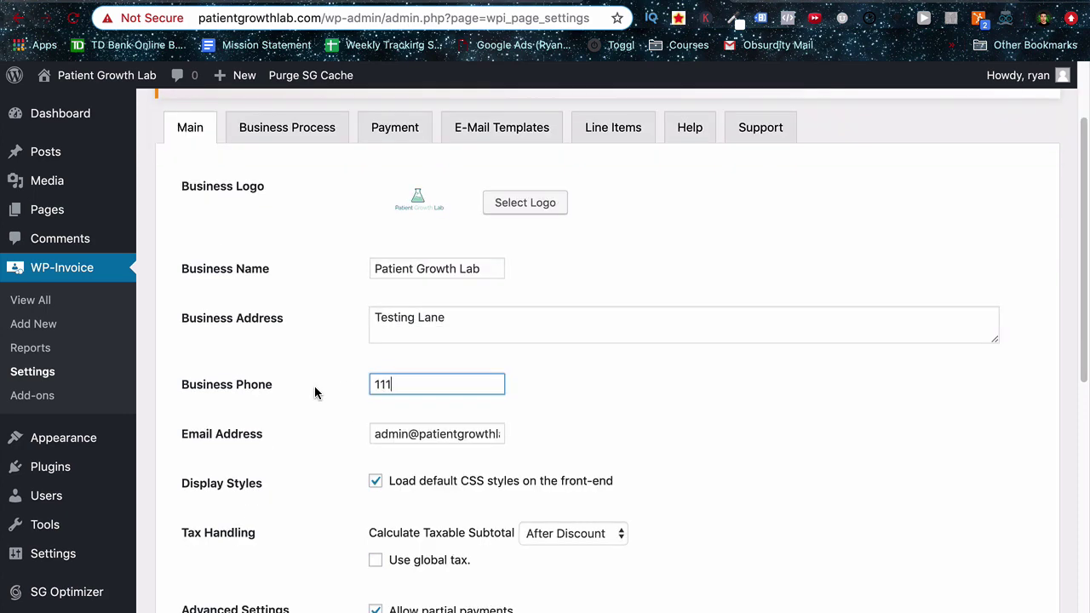
type("-111-1111")
left_click(323, 395)
scroll(324, 418, "down", 1)
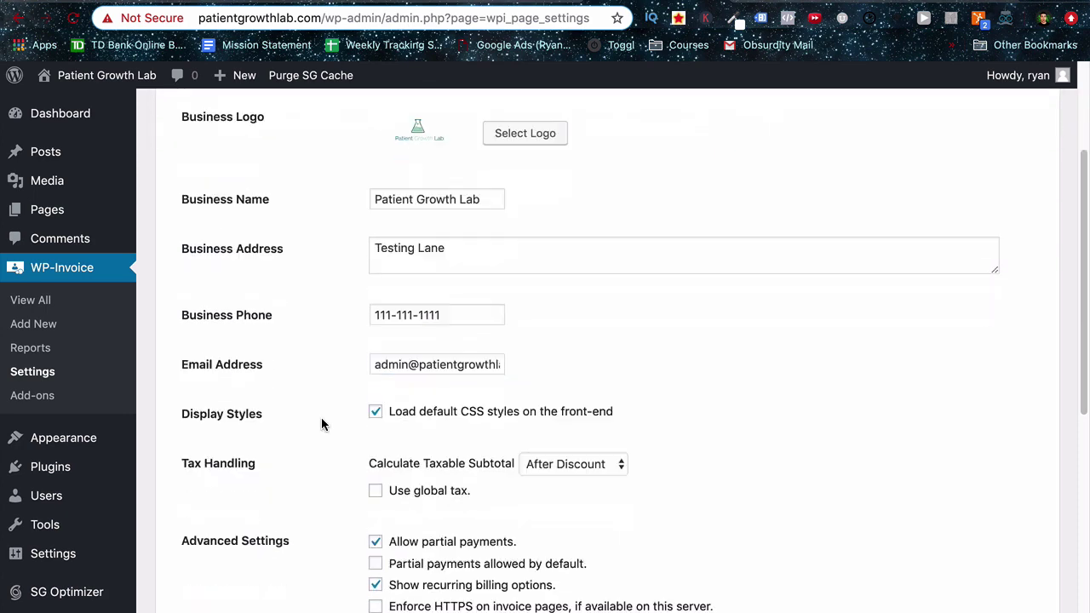
triple_click(374, 364)
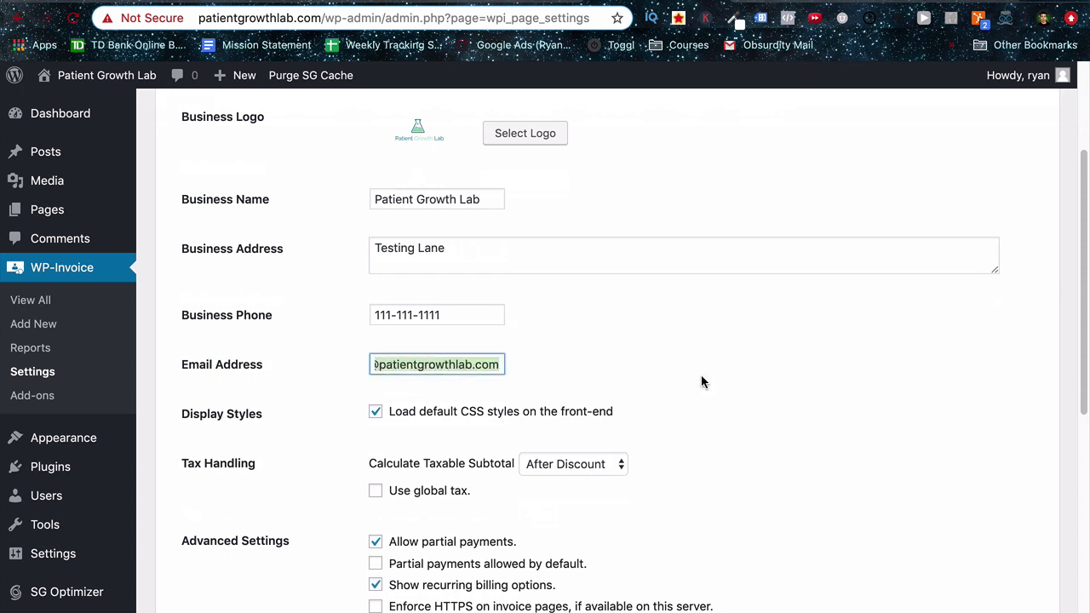
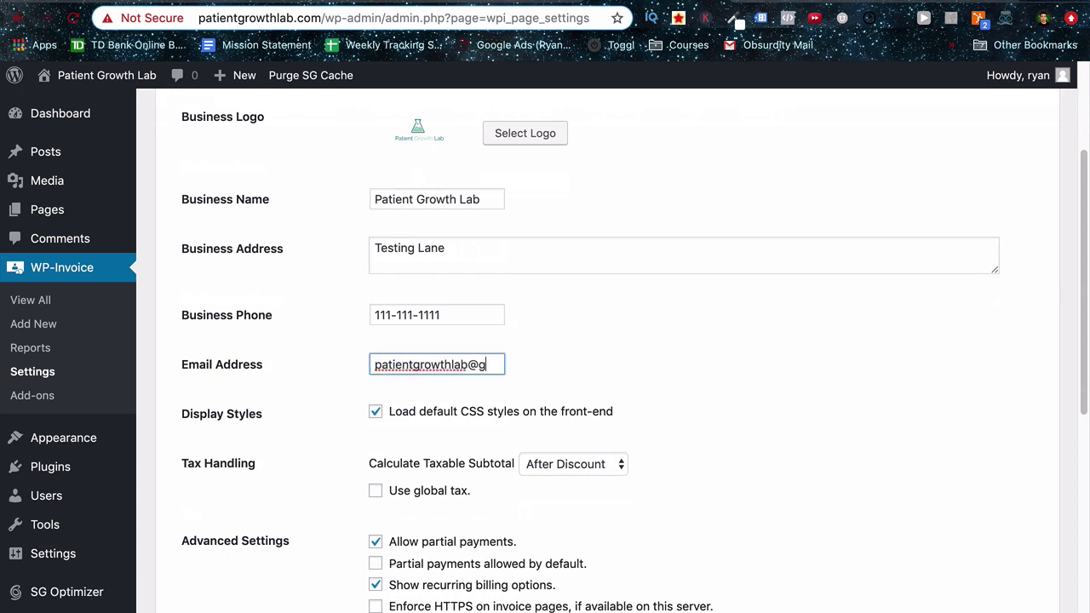
left_click(308, 437)
Enforce HTTPS on invoice pages and save all the main settings.
scroll(307, 437, "down", 3)
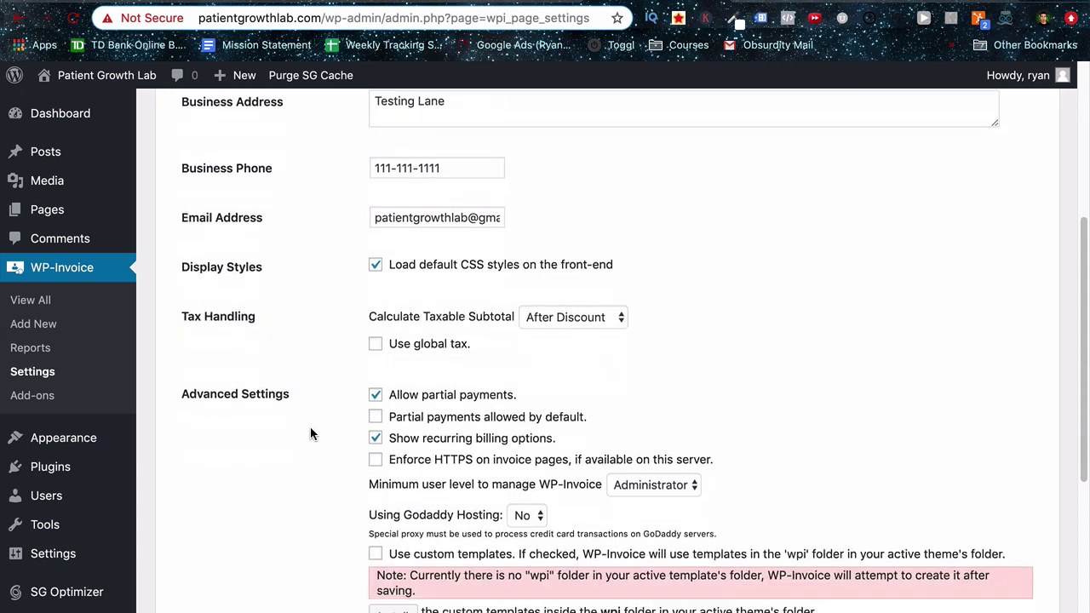
scroll(300, 392, "up", 3)
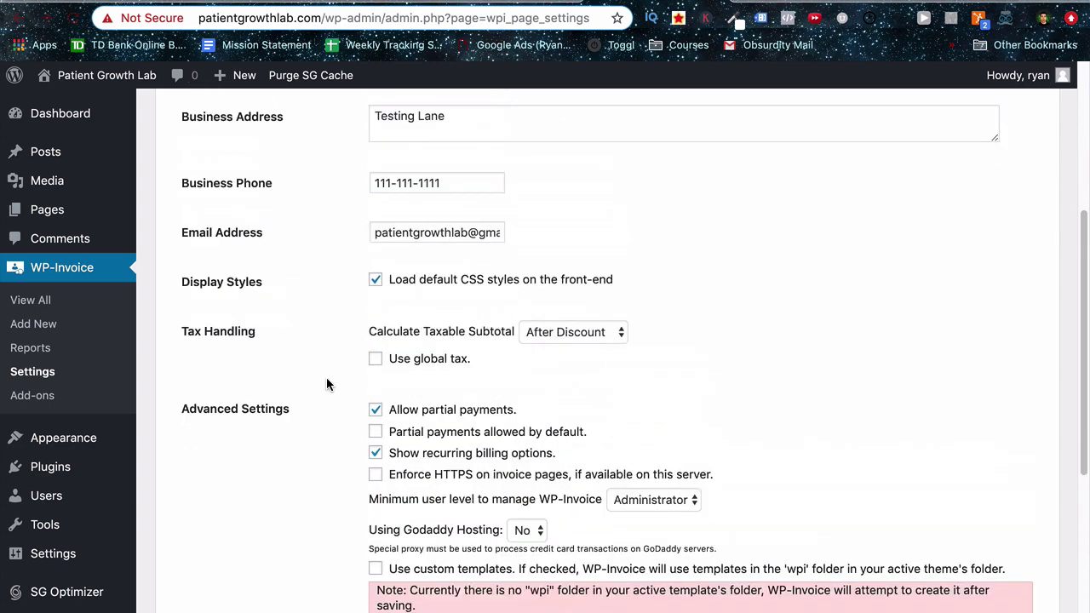
scroll(326, 378, "down", 3)
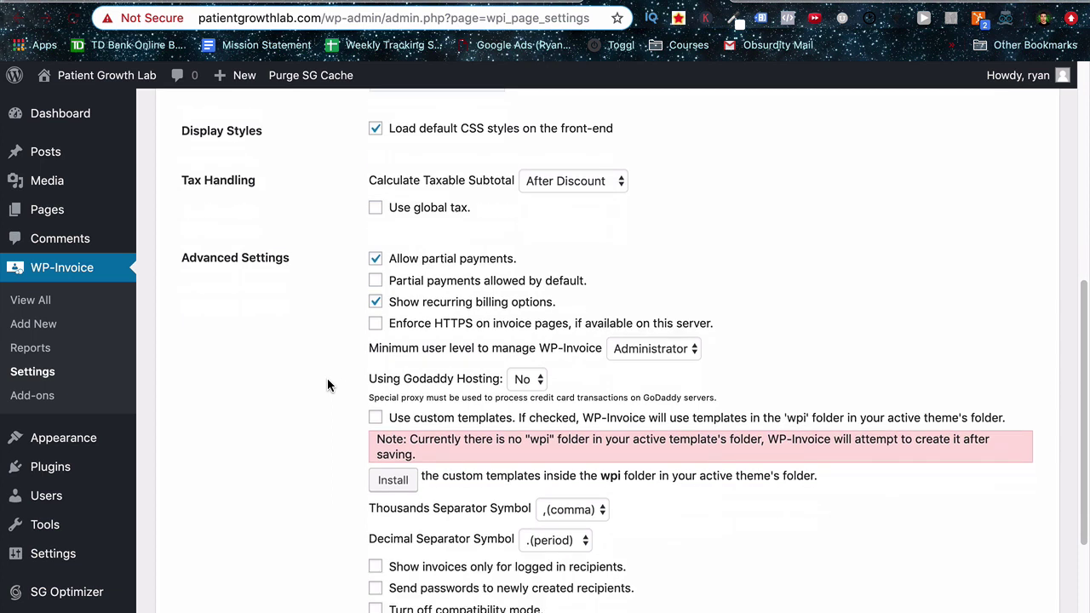
left_click(374, 324)
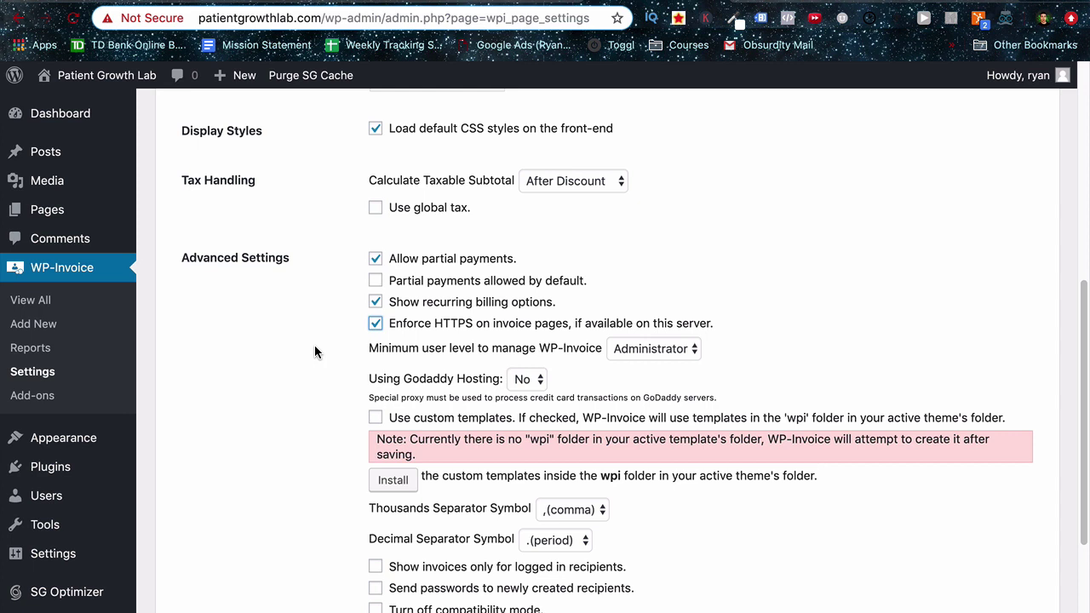
scroll(314, 352, "down", 1)
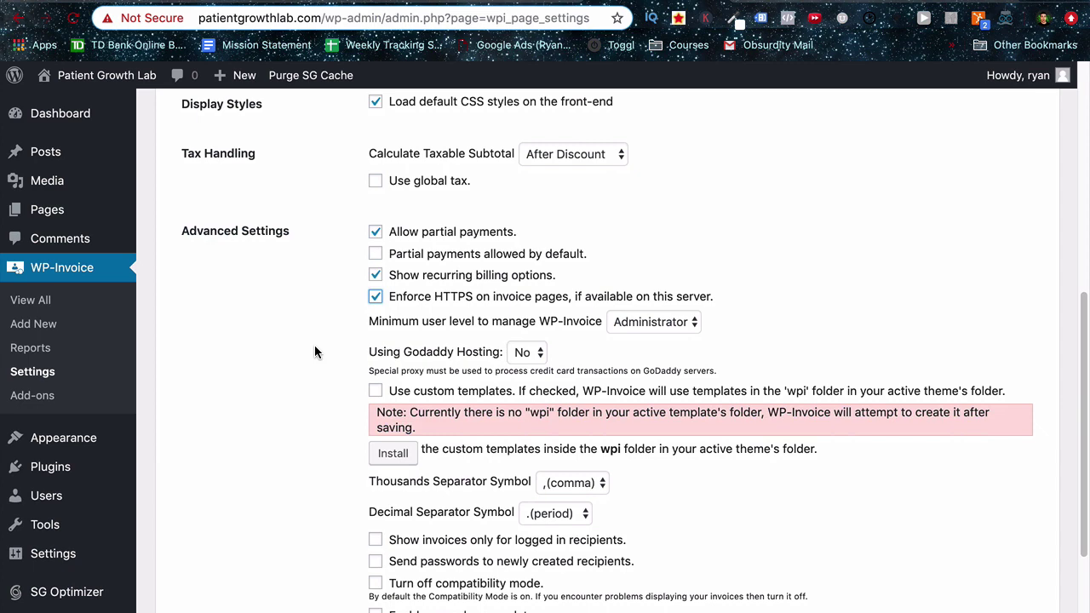
scroll(314, 352, "down", 5)
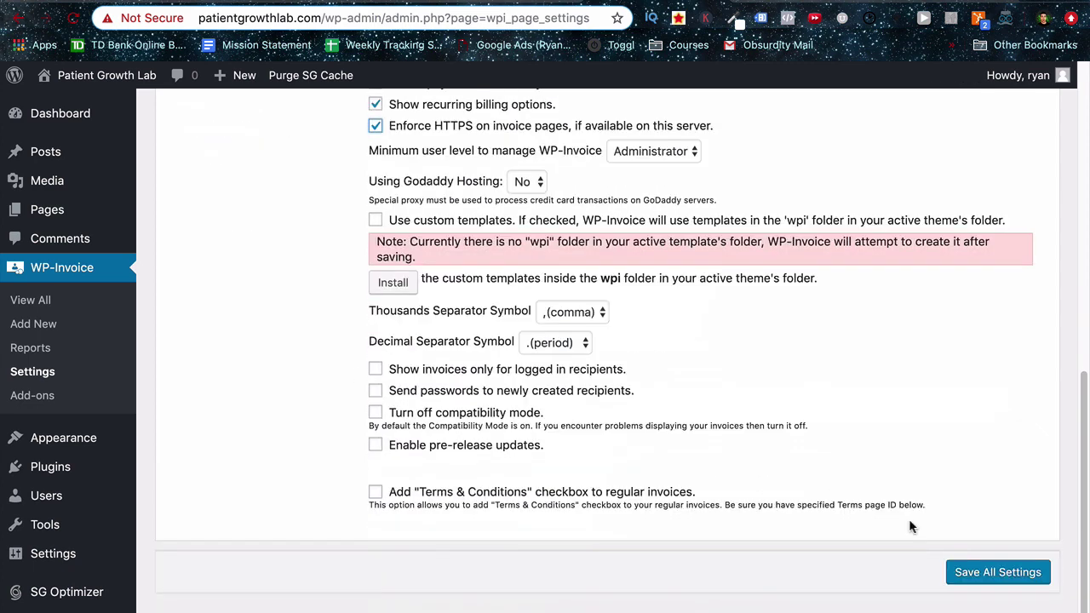
left_click(995, 574)
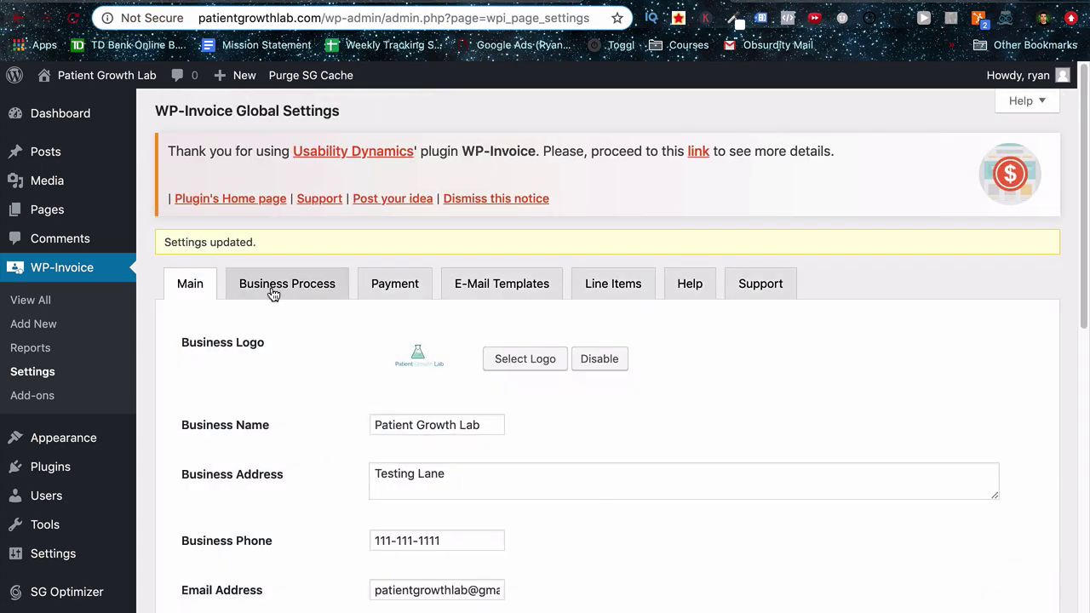
Make Invoicing the client dashboard page and show business address and quantity breakdowns on invoices.
left_click(271, 287)
scroll(323, 446, "down", 1)
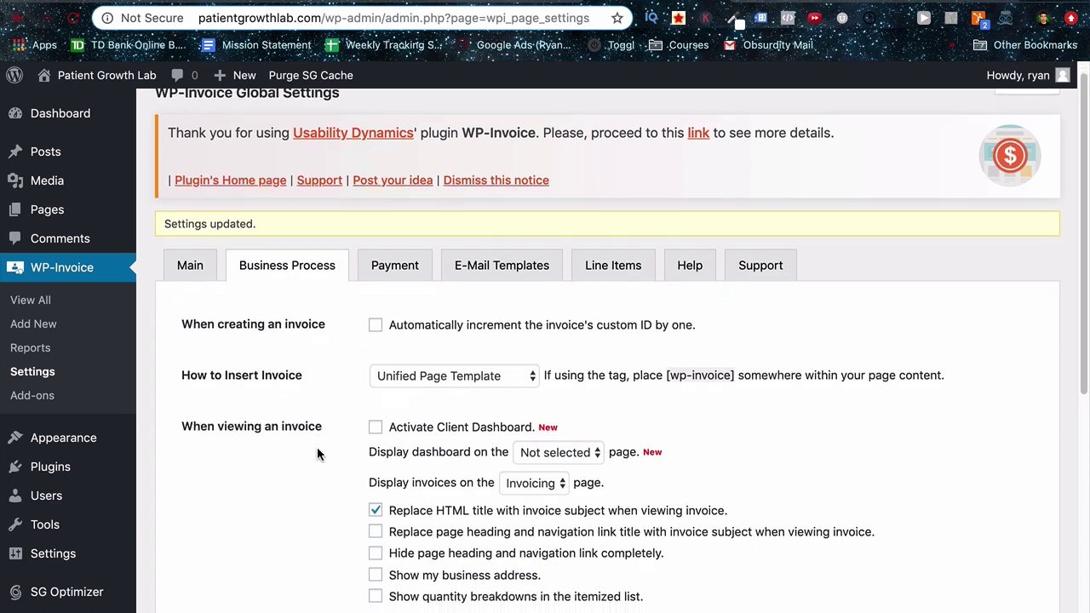
scroll(315, 449, "down", 3)
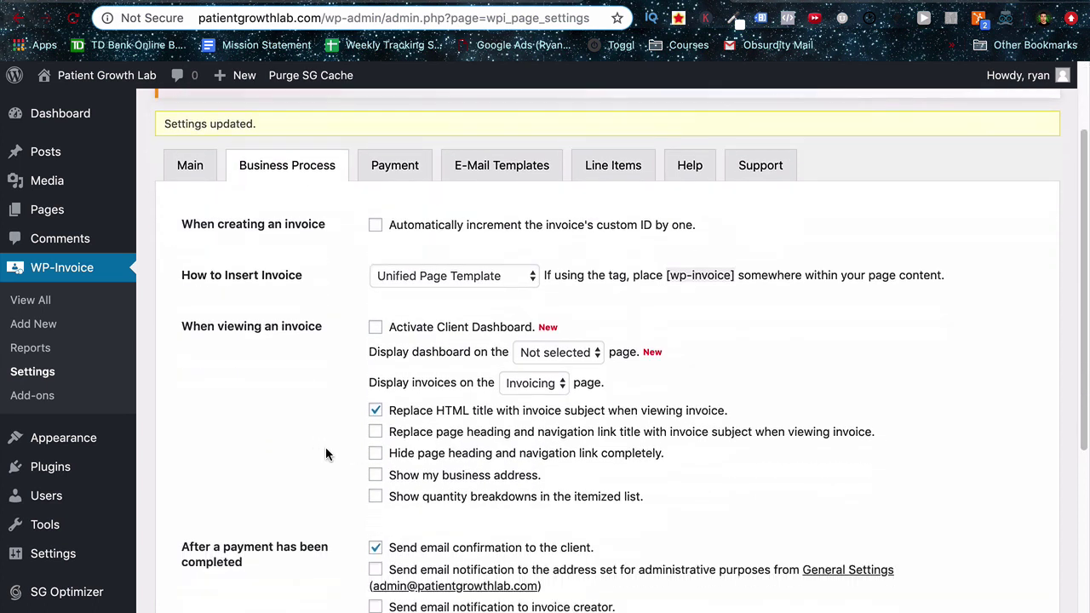
left_click(521, 361)
left_click(536, 371)
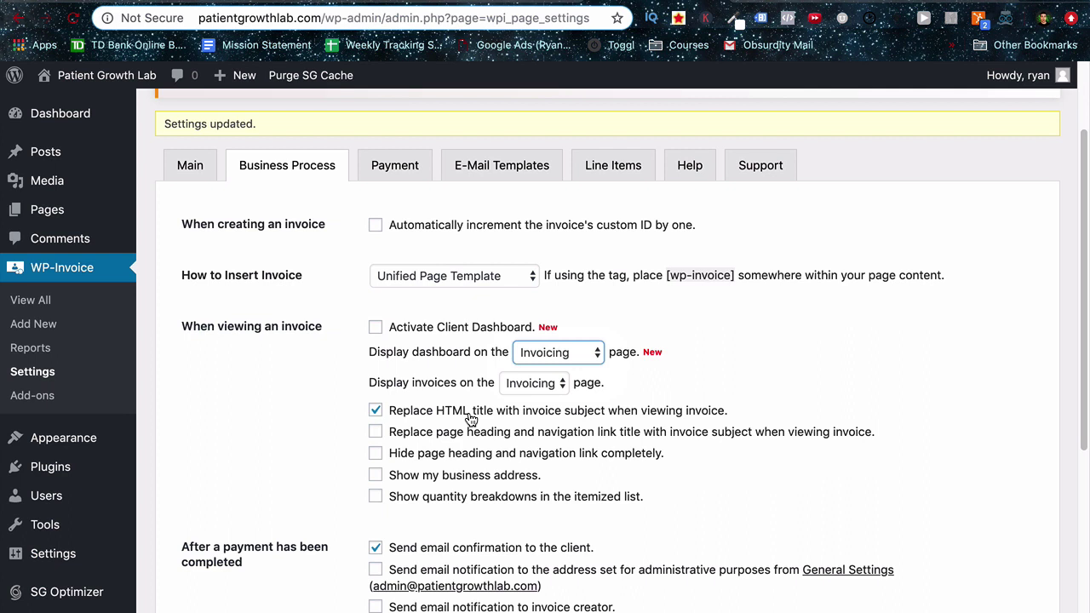
left_click(375, 476)
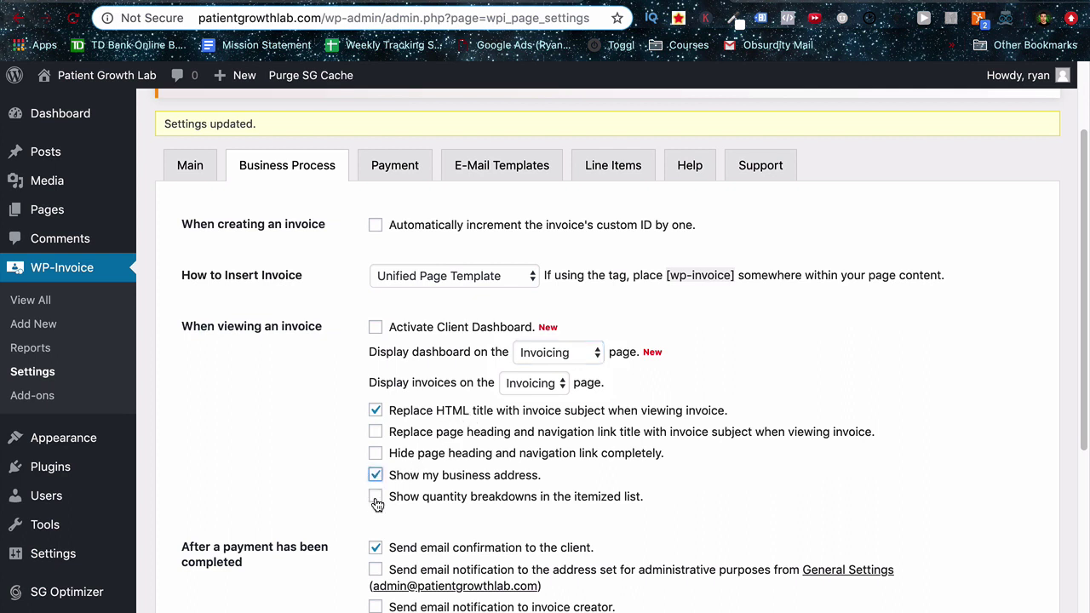
left_click(375, 497)
Notify admin and invoice creator after payments, enter the sender name and e-mail, and save.
scroll(323, 459, "down", 5)
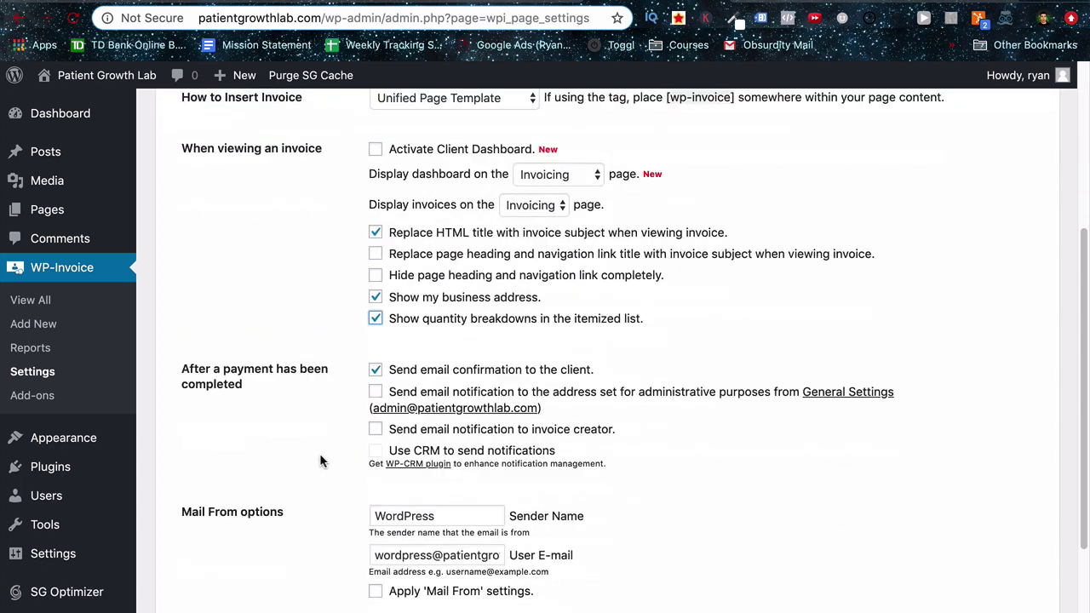
left_click(374, 394)
left_click(376, 433)
scroll(324, 426, "down", 4)
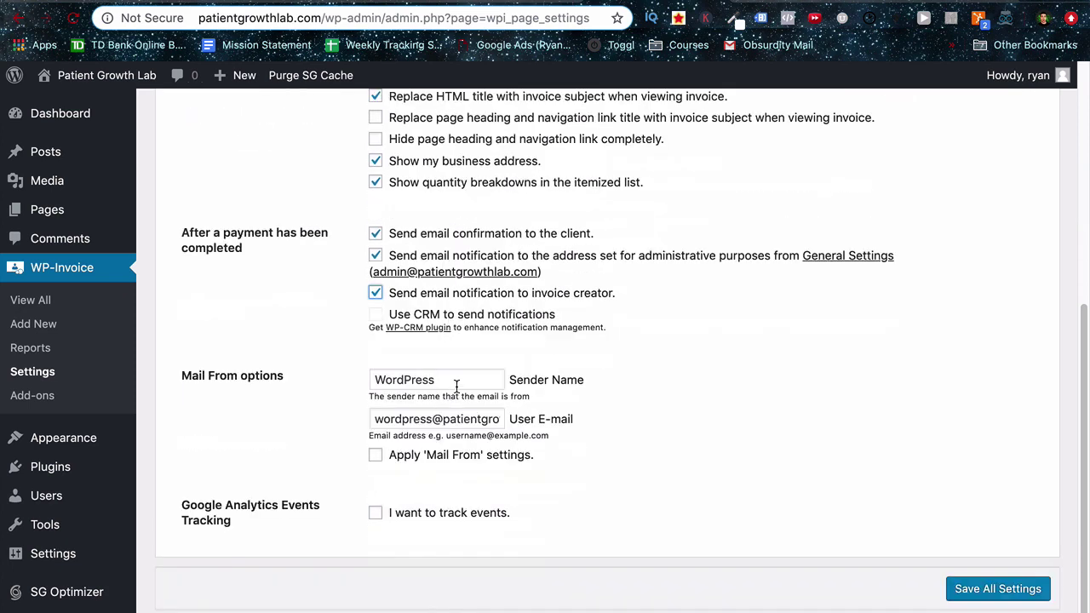
double_click(405, 379)
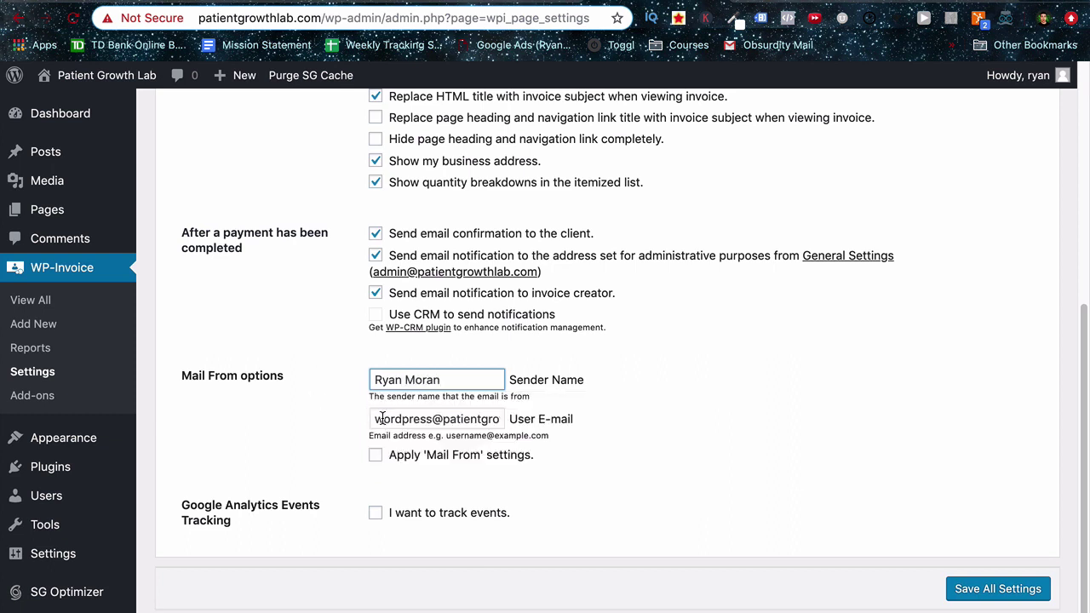
key("Tab")
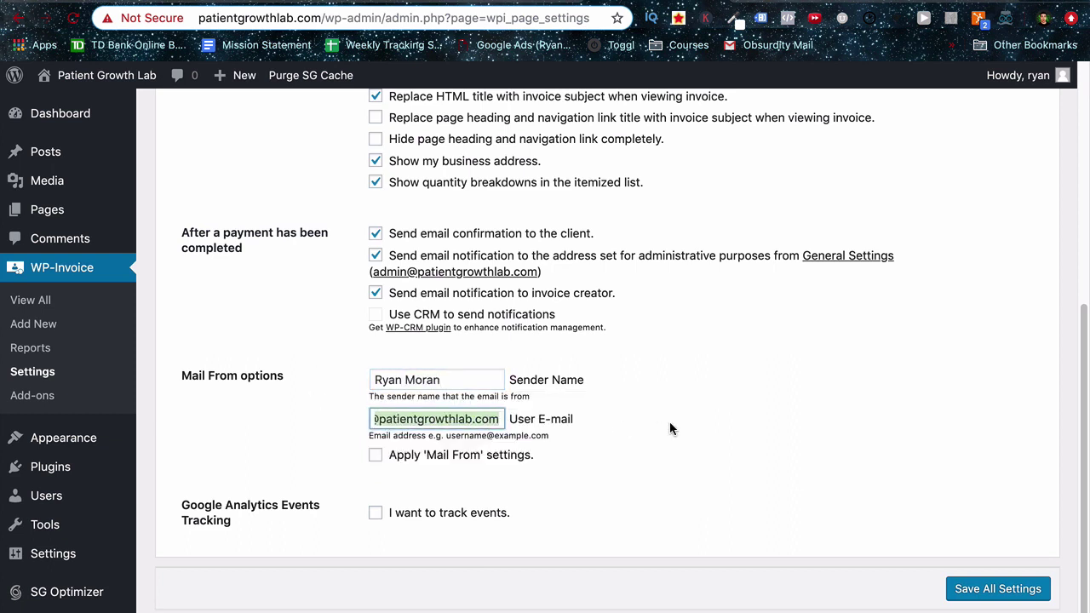
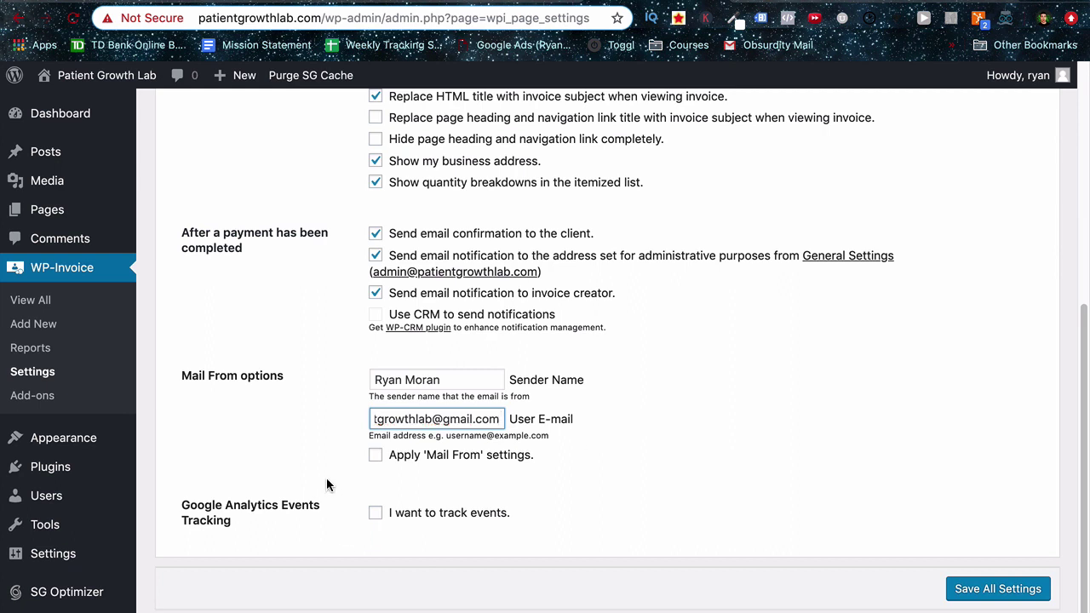
left_click(981, 590)
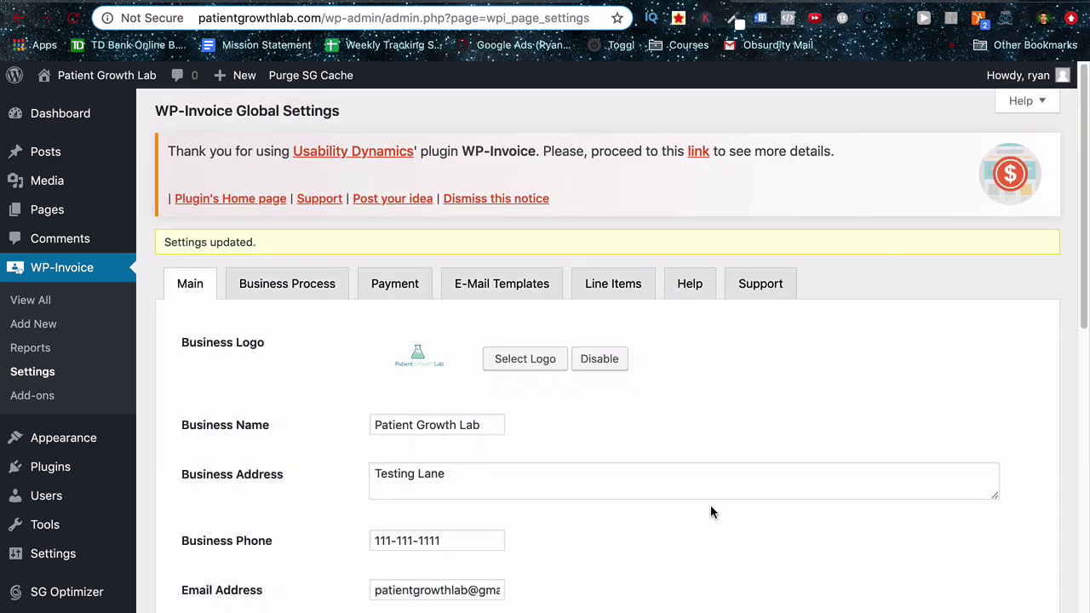
Change the default payment method from PayPal to Stripe on the Payment tab and save.
scroll(710, 512, "down", 3)
left_click(387, 169)
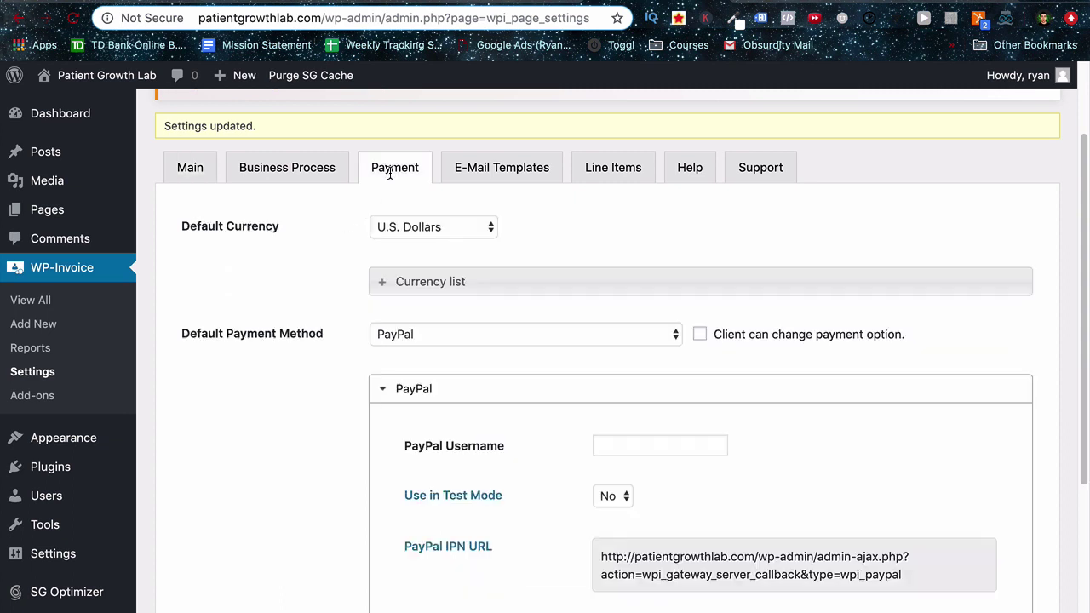
scroll(344, 257, "down", 1)
scroll(342, 270, "down", 2)
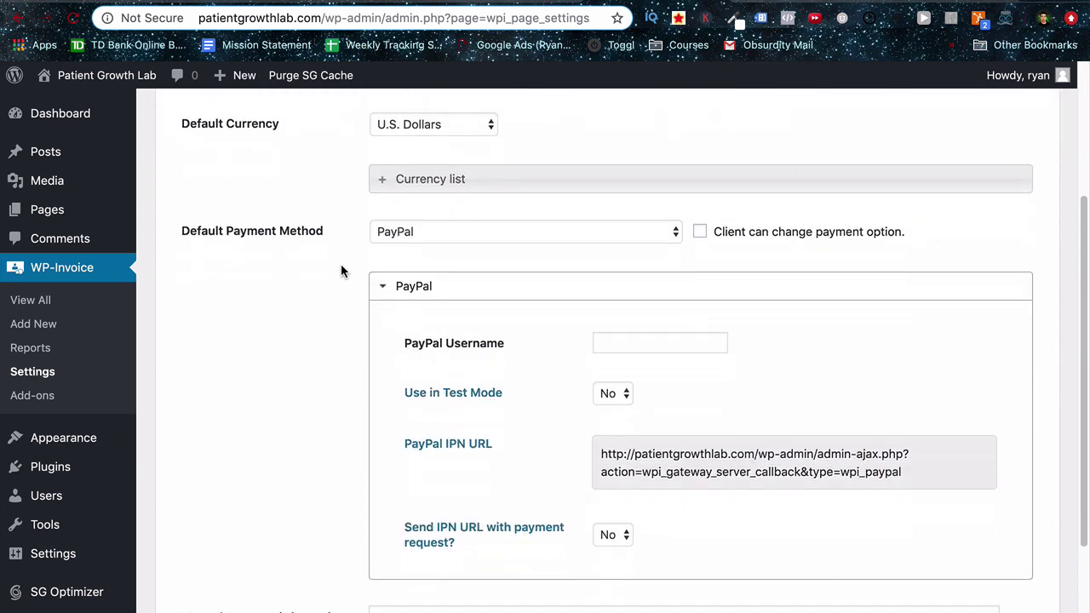
scroll(343, 270, "down", 1)
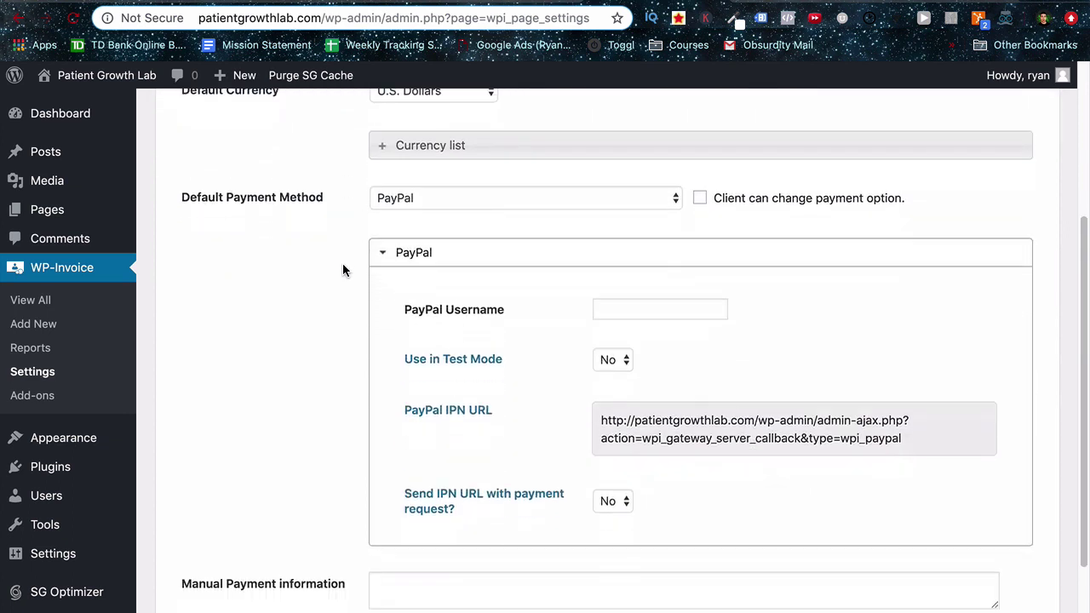
left_click(507, 198)
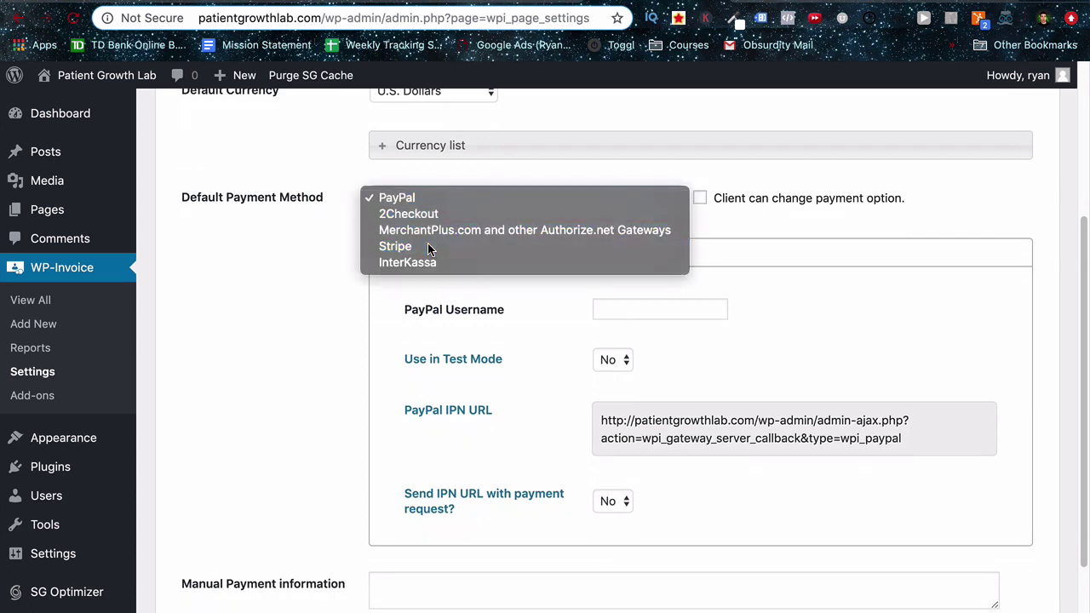
left_click(428, 246)
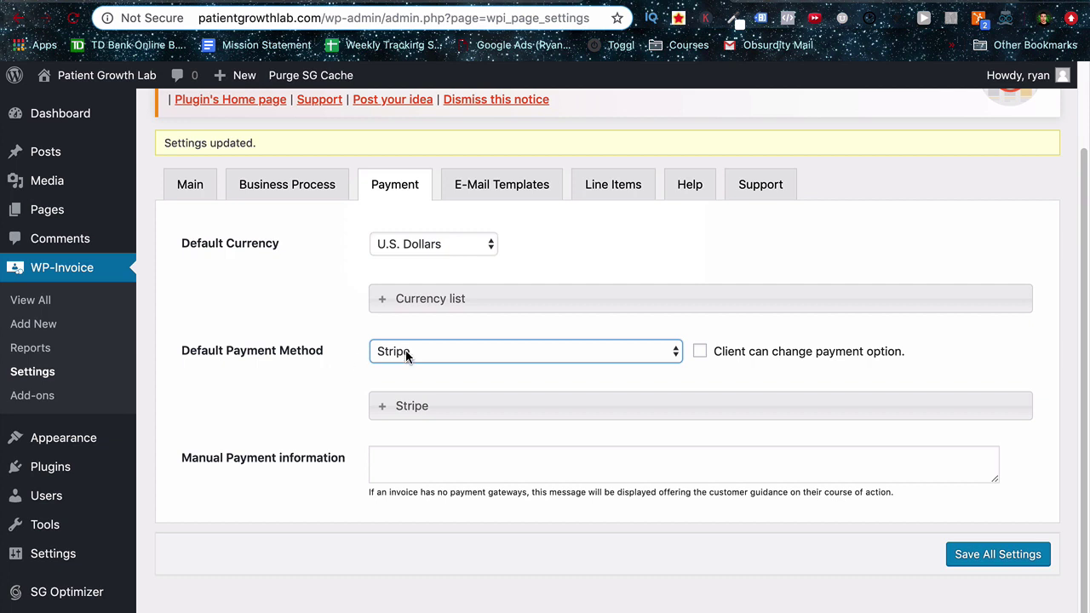
left_click(980, 556)
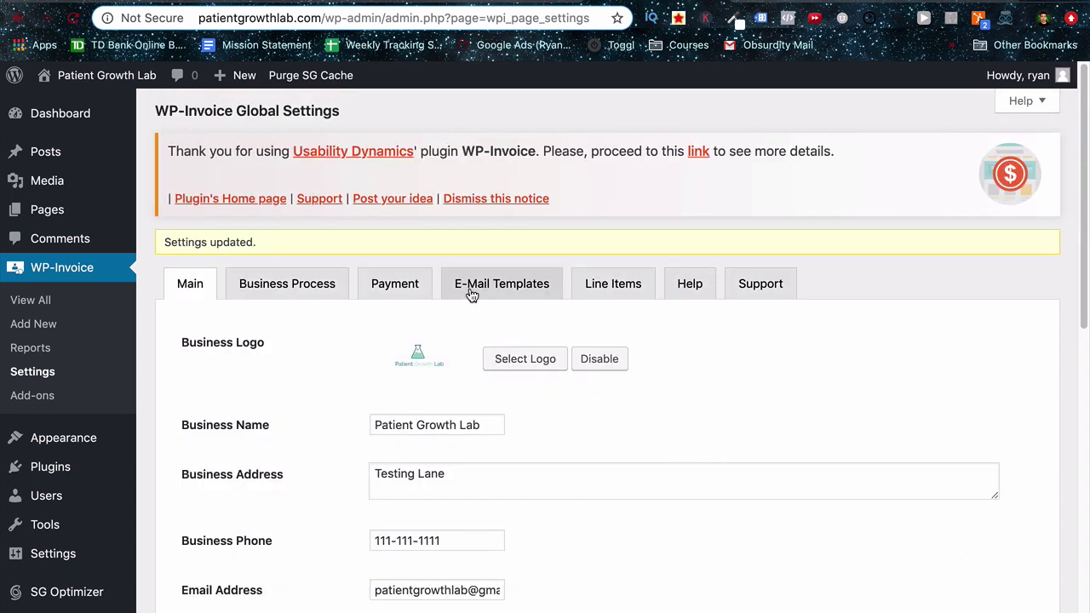
Review the e-mail template and Line Items tabs, return to Main, then list all invoices.
left_click(471, 288)
scroll(327, 343, "down", 5)
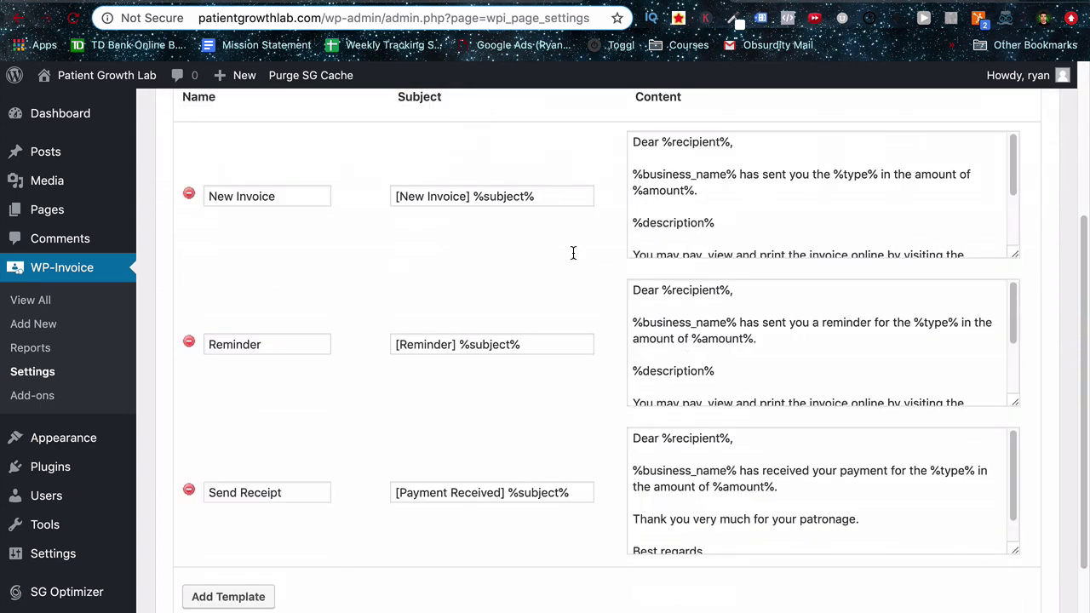
scroll(382, 358, "up", 3)
left_click(614, 165)
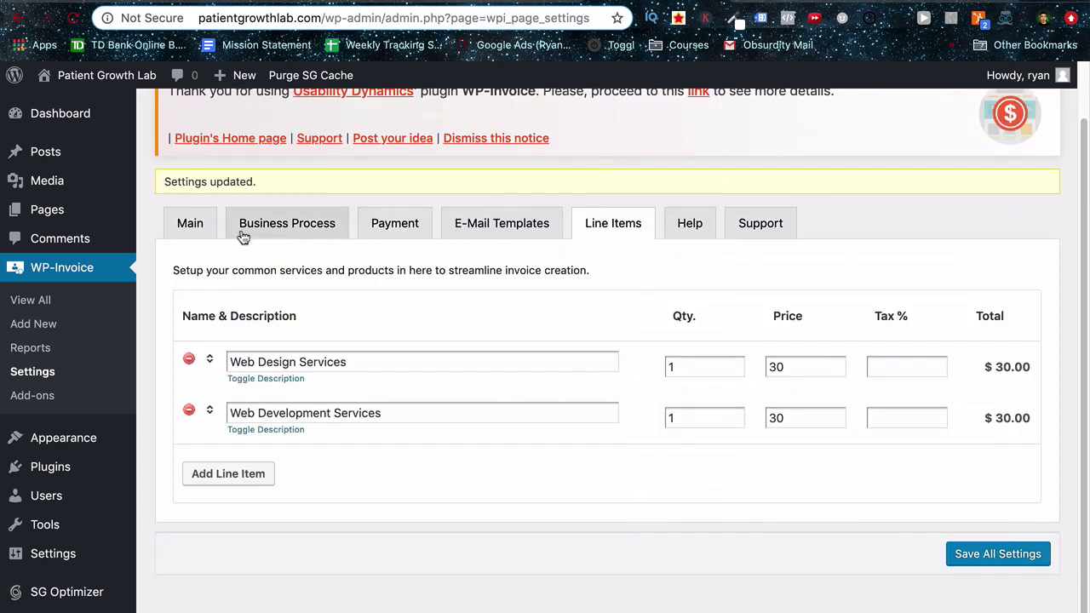
left_click(207, 231)
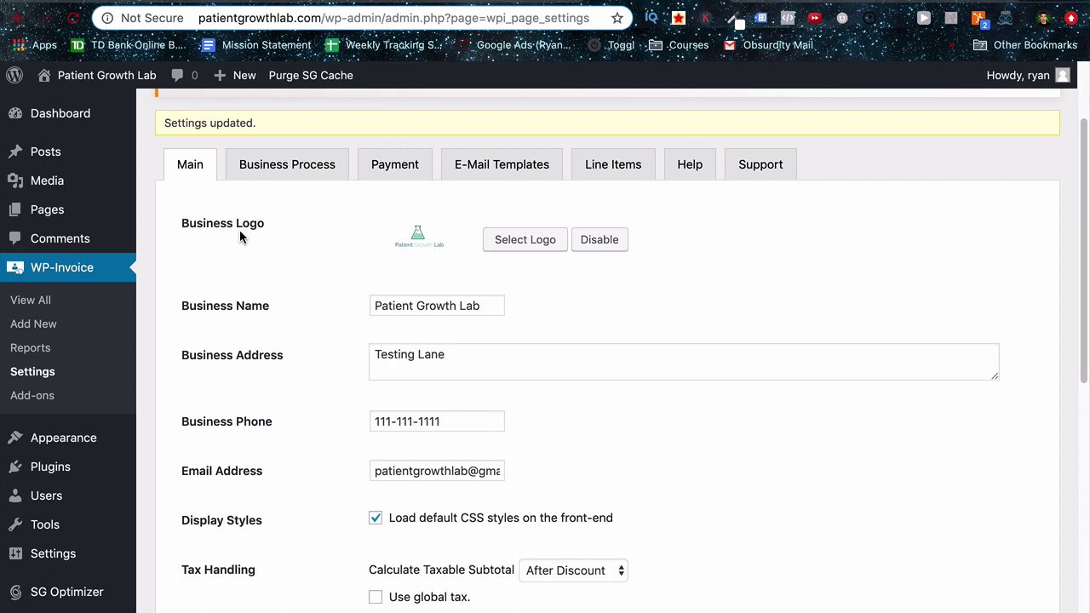
left_click(55, 301)
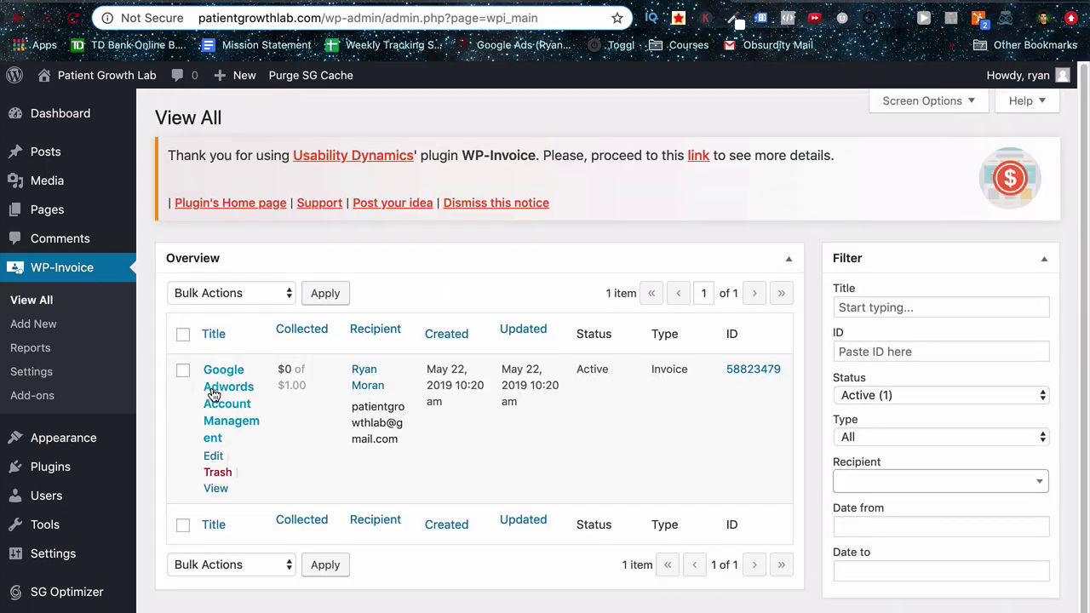
Open the Google Adwords Account Management invoice and save it again.
left_click(213, 394)
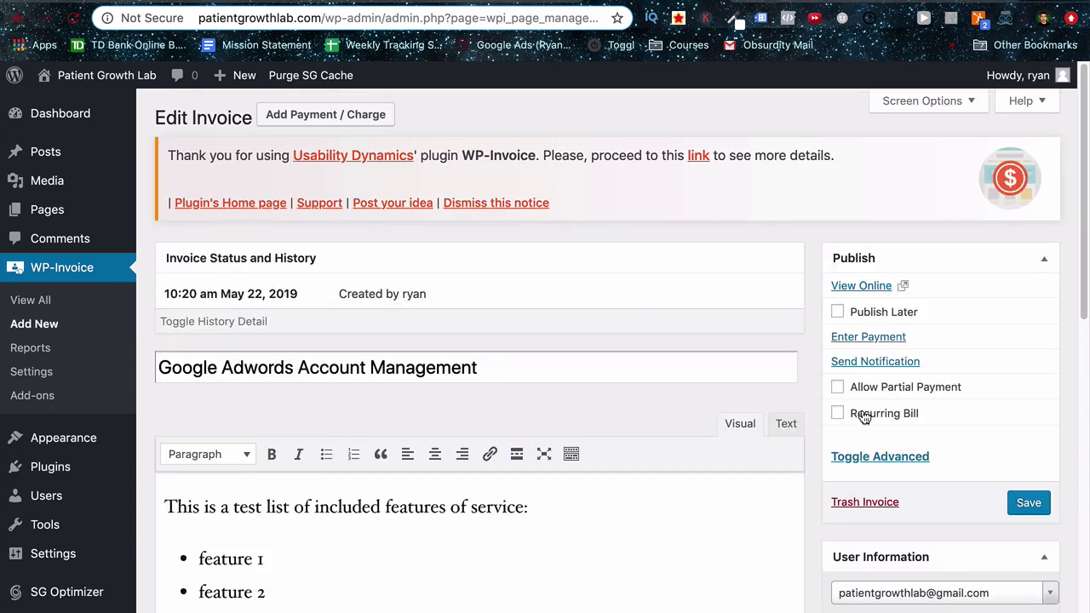
left_click(1019, 504)
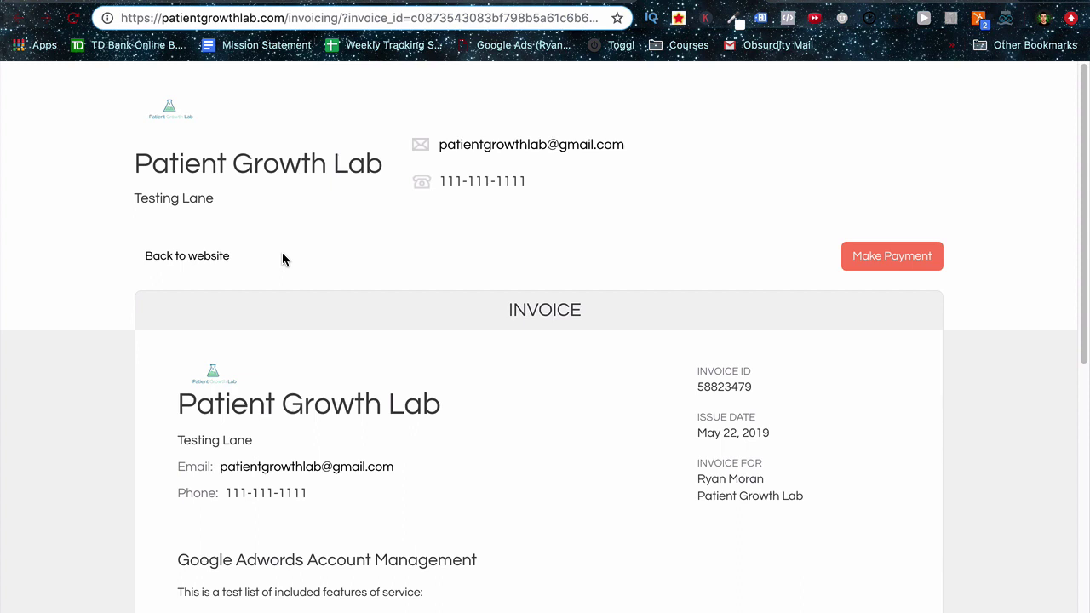
Start paying the $1.00 invoice online to reach the billing form, then bring up Stripe's test cards.
scroll(282, 253, "down", 1)
scroll(282, 252, "down", 3)
scroll(164, 286, "down", 5)
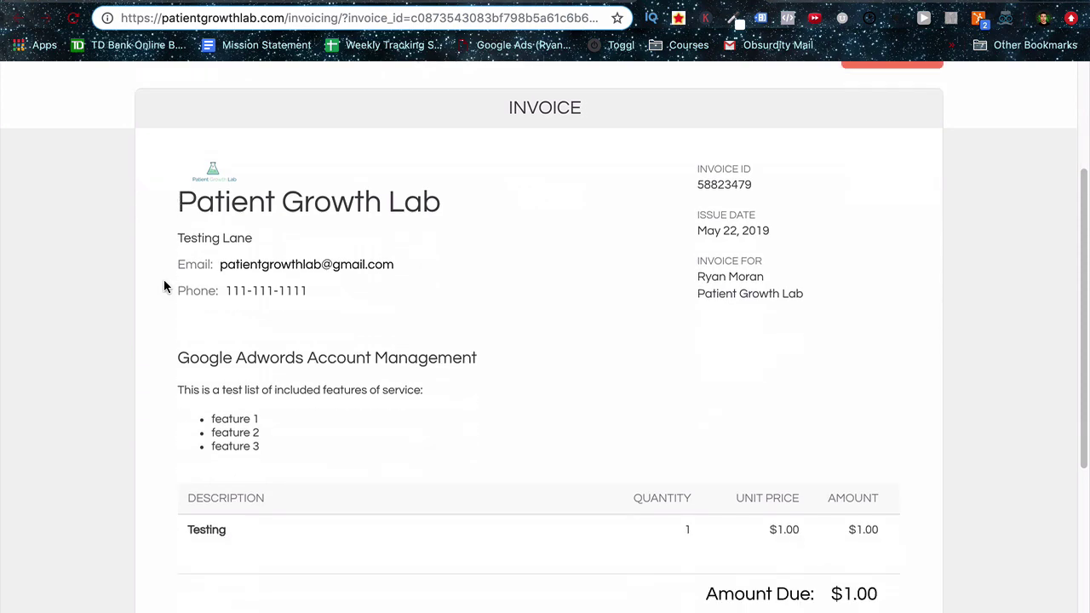
scroll(164, 286, "down", 6)
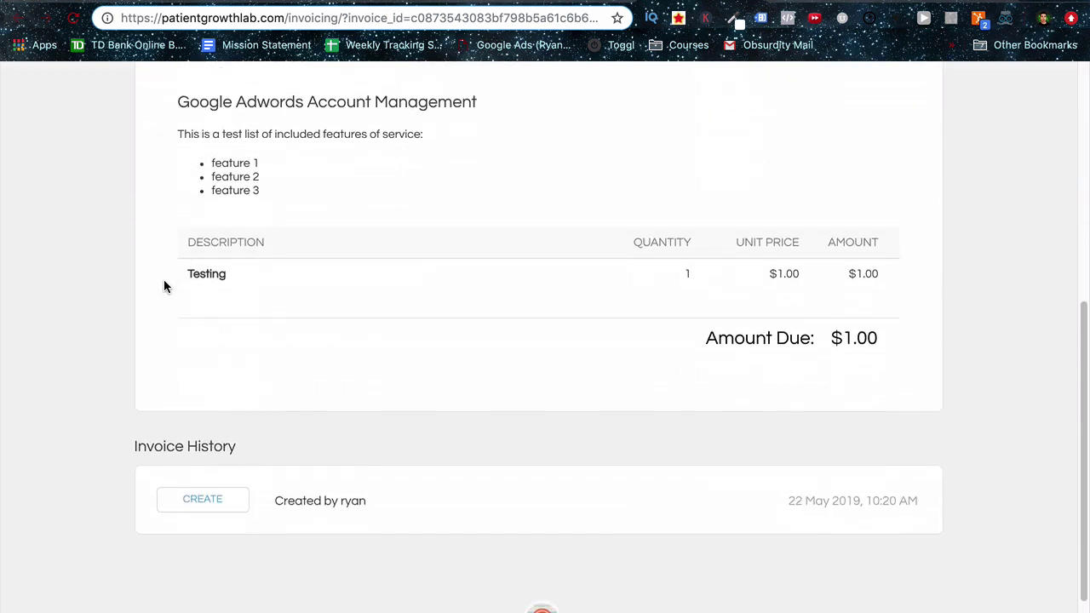
scroll(165, 286, "up", 15)
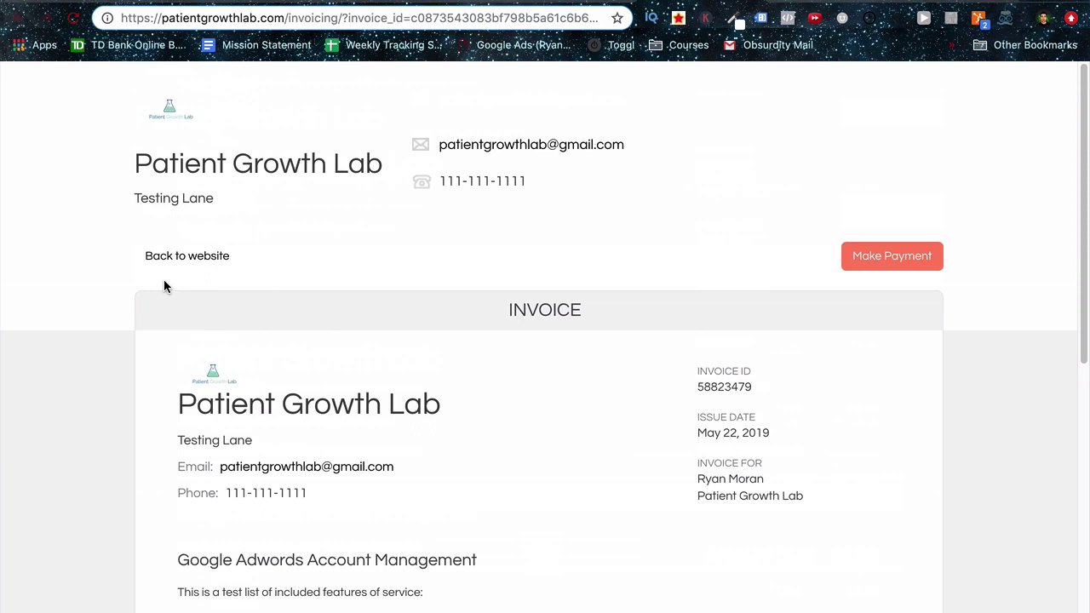
left_click(895, 256)
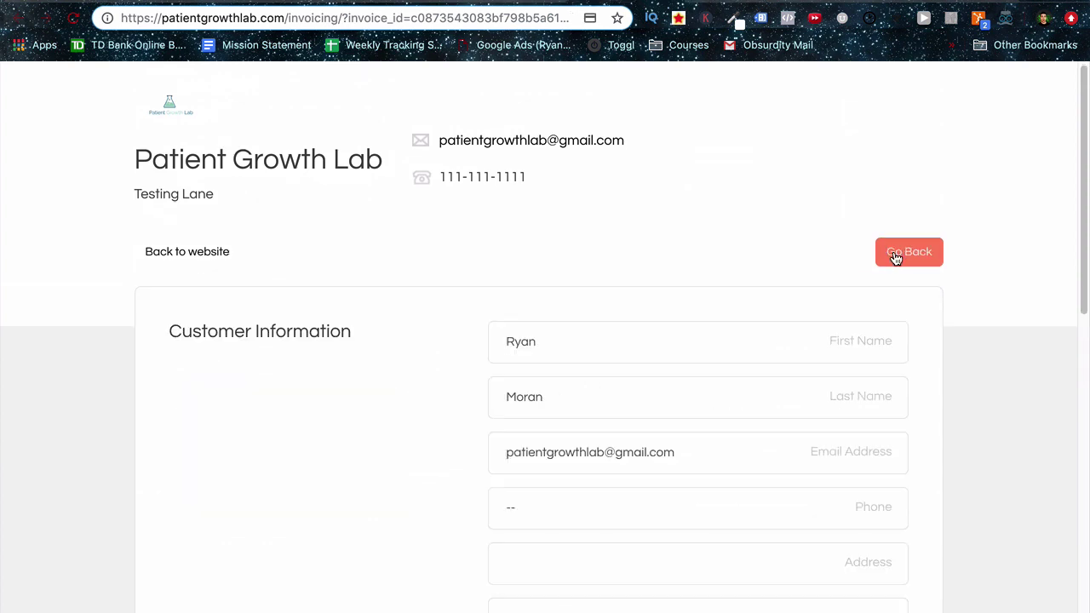
scroll(435, 374, "down", 3)
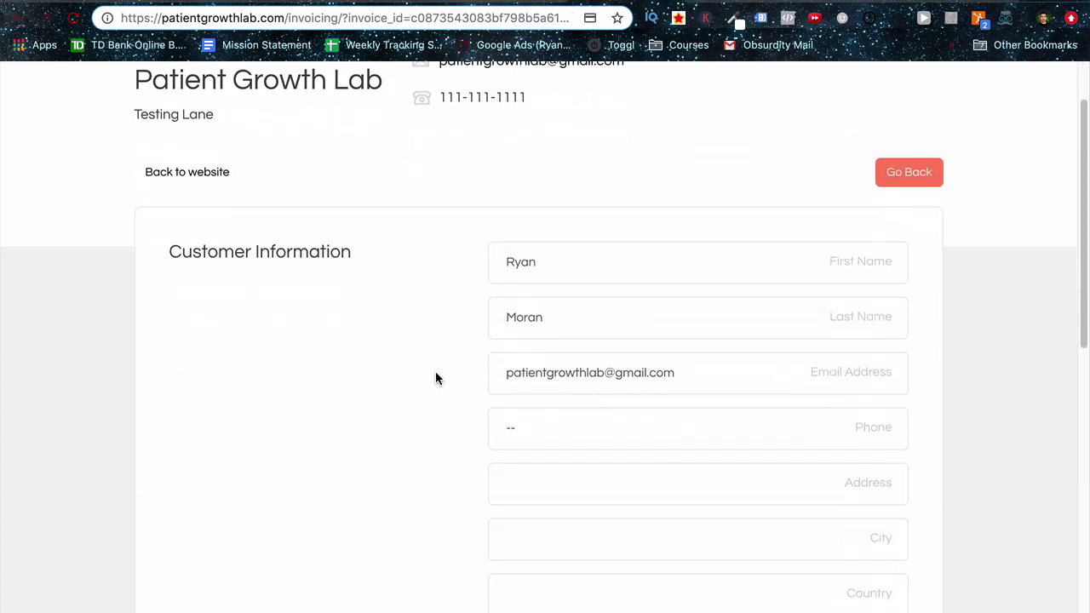
scroll(436, 379, "down", 5)
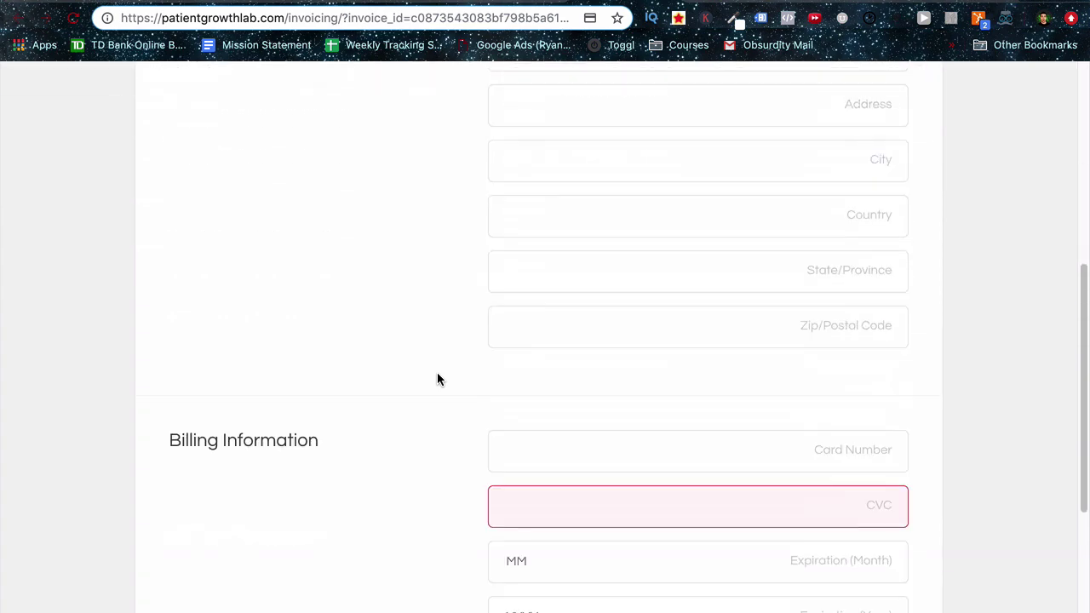
key("ctrl+Tab")
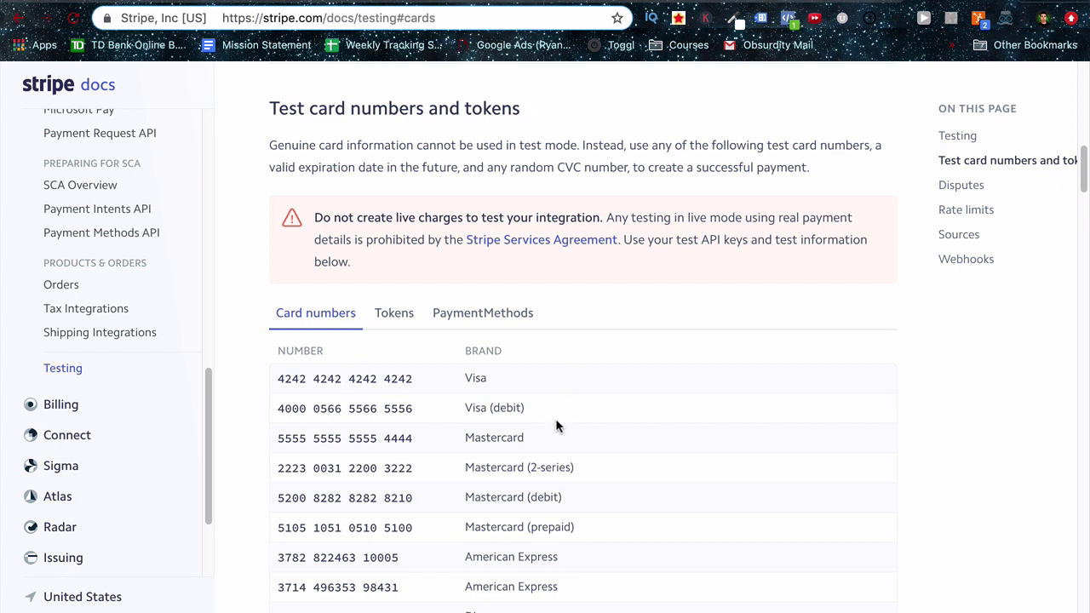
left_click_drag(413, 407, 272, 409)
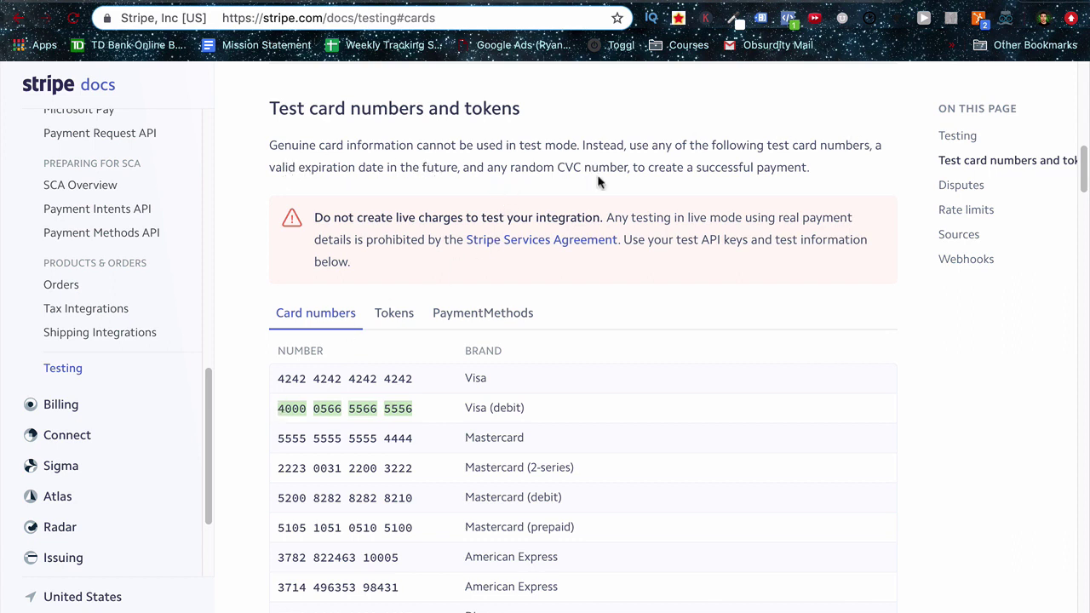
Pay the invoice with the pasted Stripe test card number, CVC 131 and expiry 07/2022.
key("ctrl+Tab")
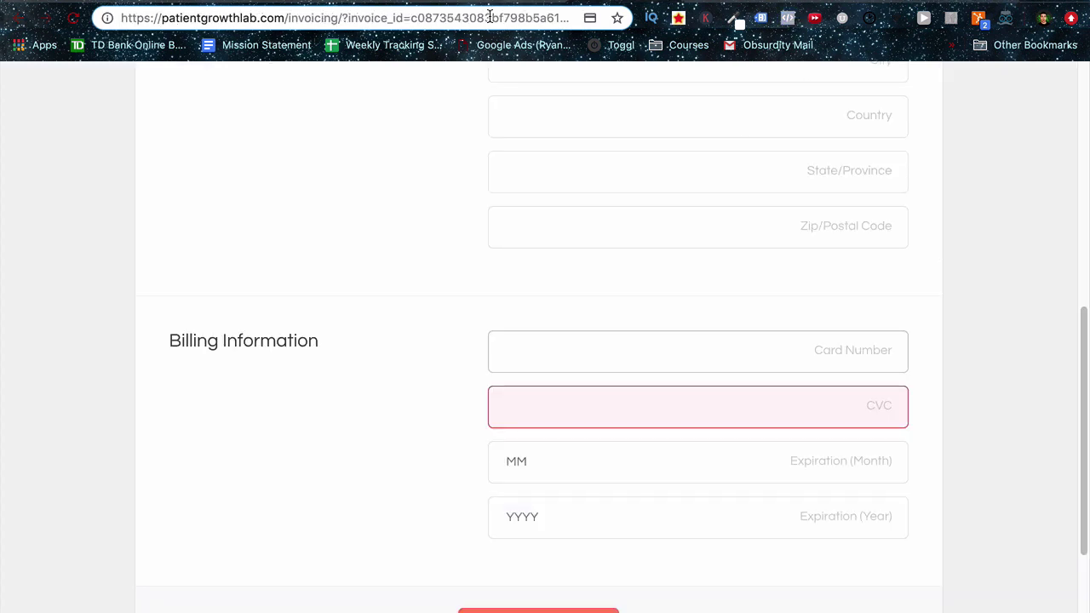
key("ctrl+v")
key("Tab")
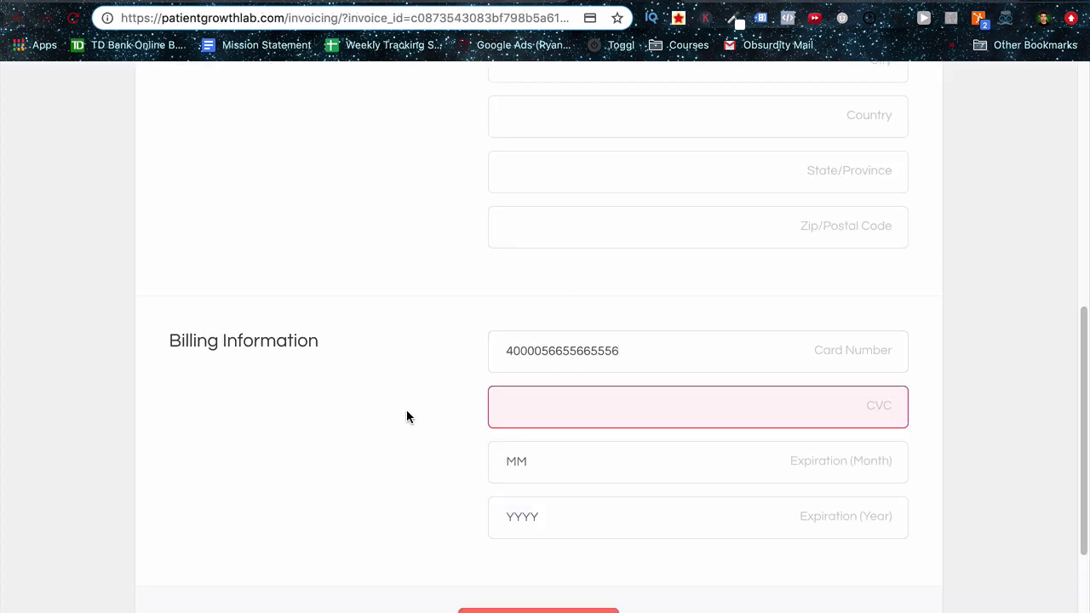
type("131")
left_click(542, 460)
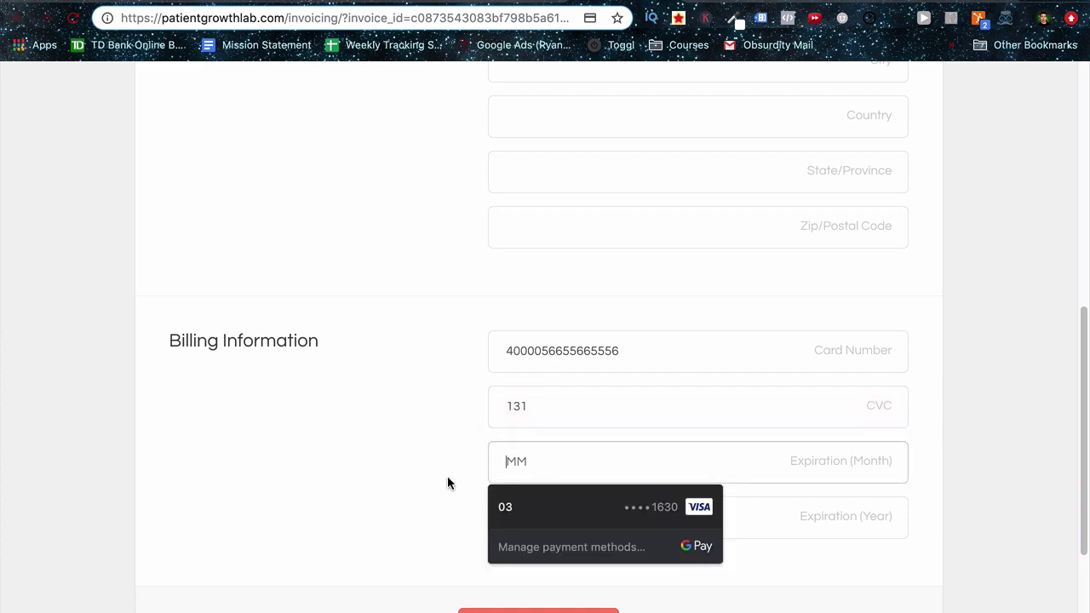
type("07")
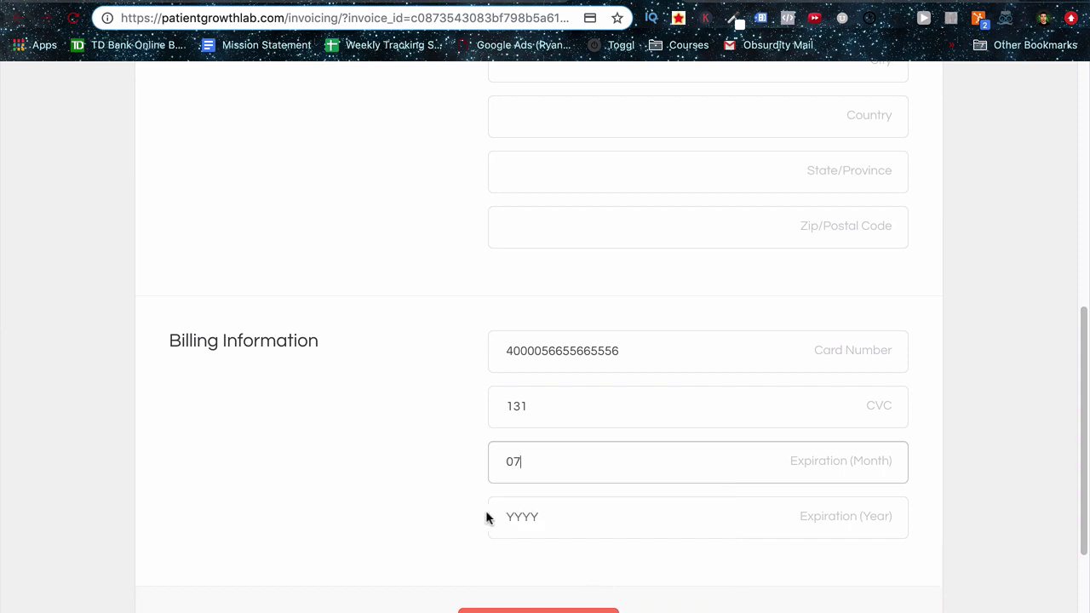
left_click(515, 515)
type("2022")
left_click(400, 516)
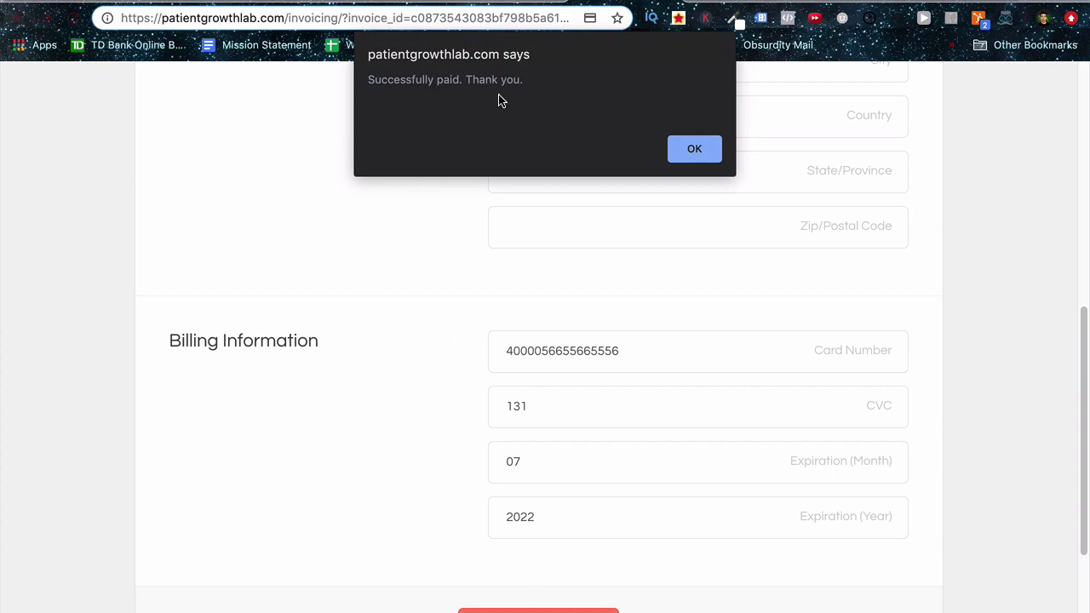
Acknowledge the payment alert, check the receipt shows $1.00 paid with $0.00 due, and return to the admin.
left_click(701, 156)
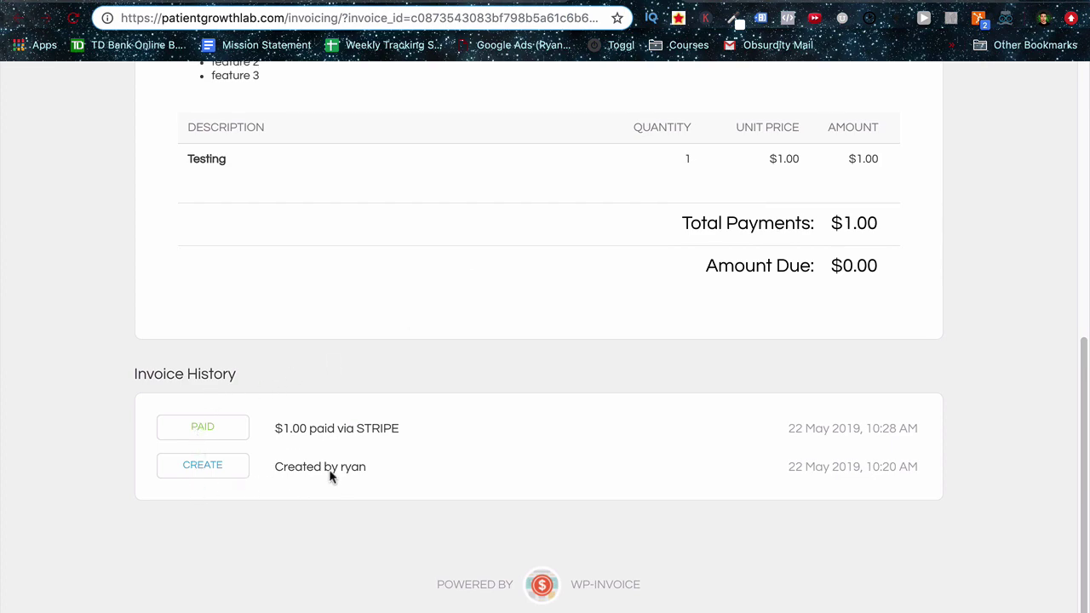
scroll(298, 451, "up", 10)
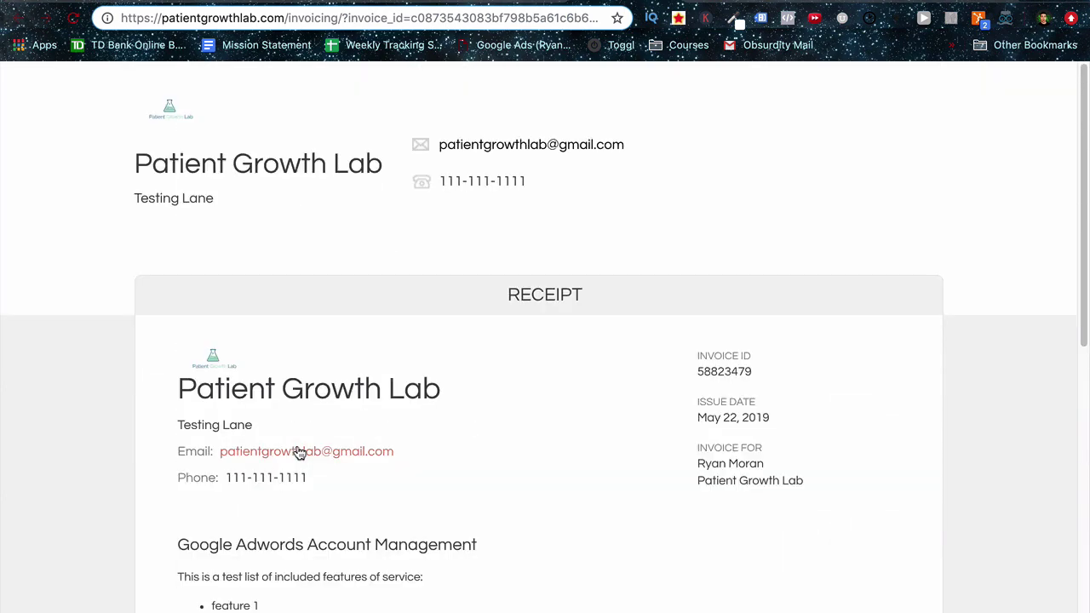
scroll(299, 451, "down", 3)
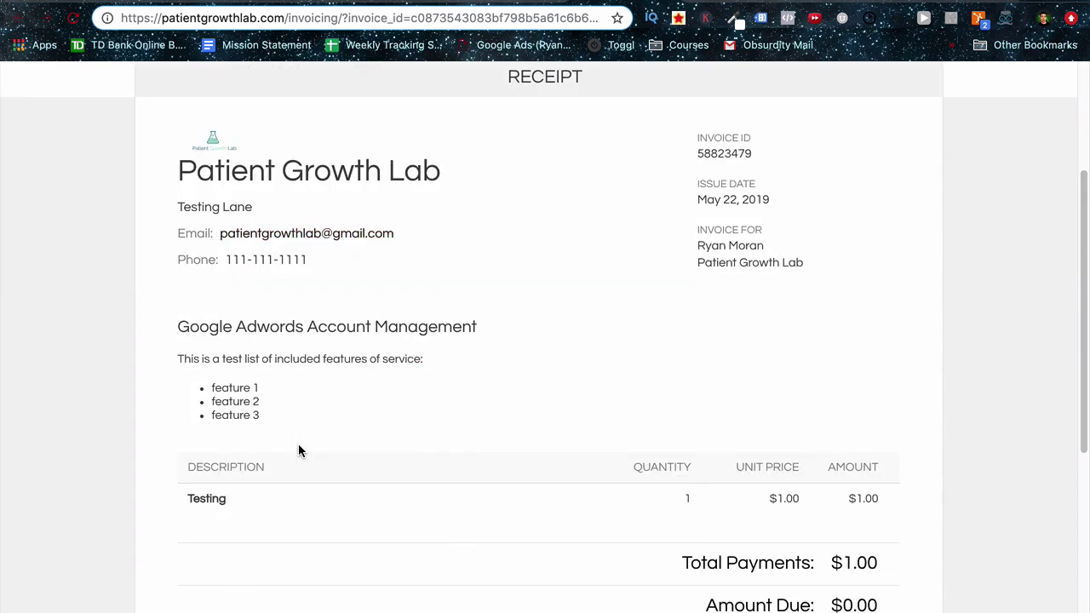
key("ctrl+Tab")
Open the Google Adwords Account Management invoice from WP-Invoice > View All and review its $1.00 Stripe payment history.
mouse_move(74, 332)
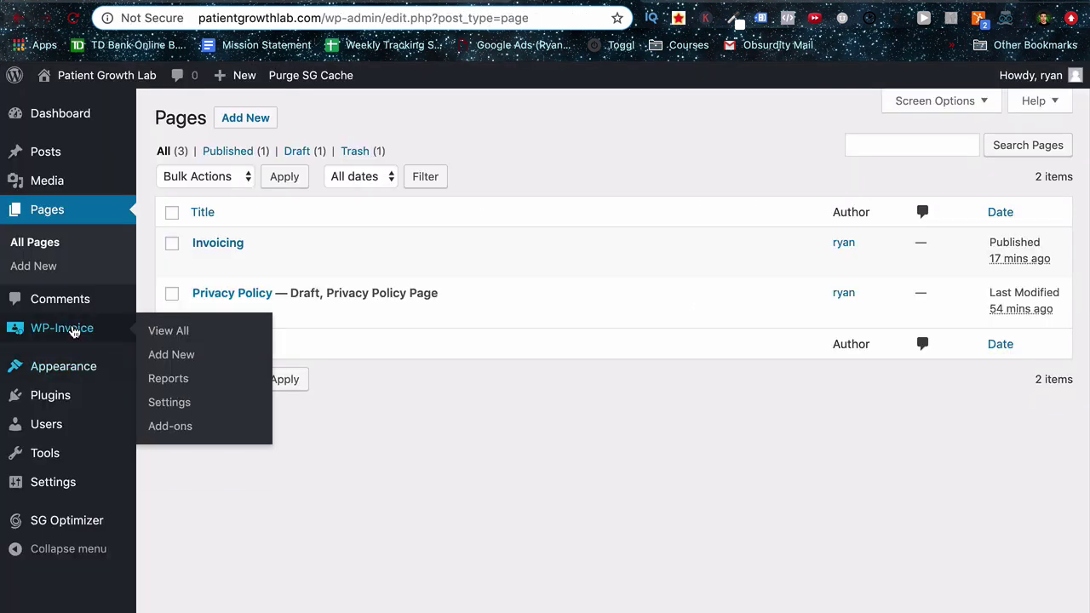
left_click(183, 338)
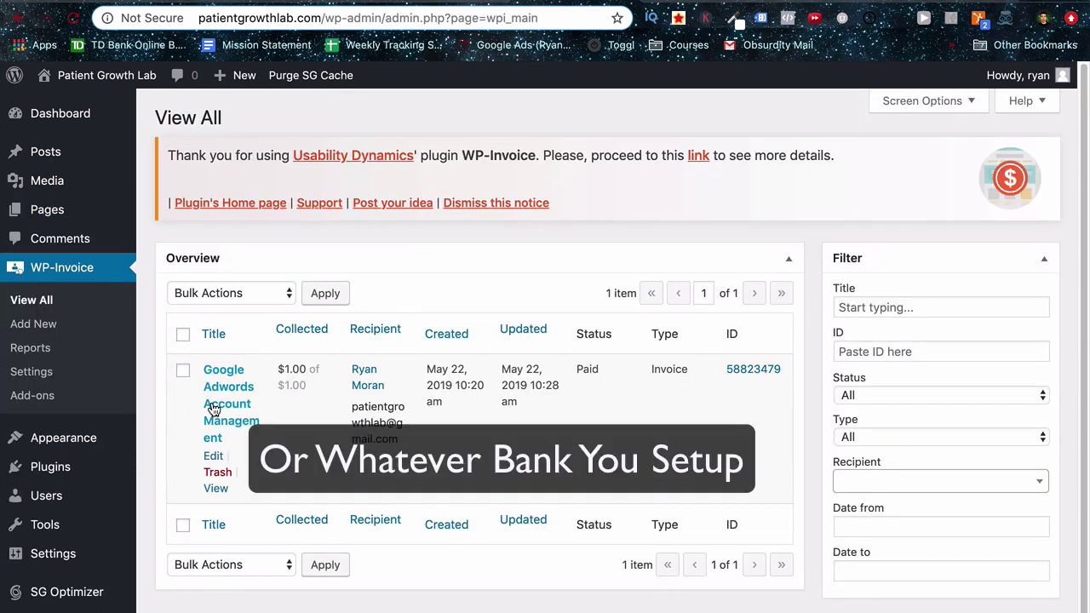
left_click(903, 395)
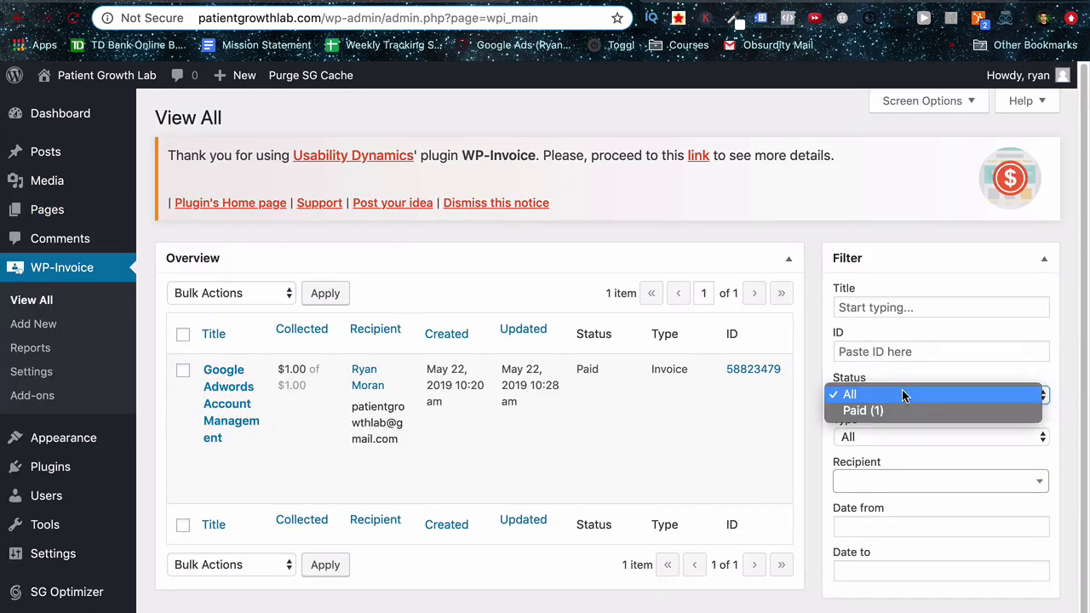
left_click(686, 447)
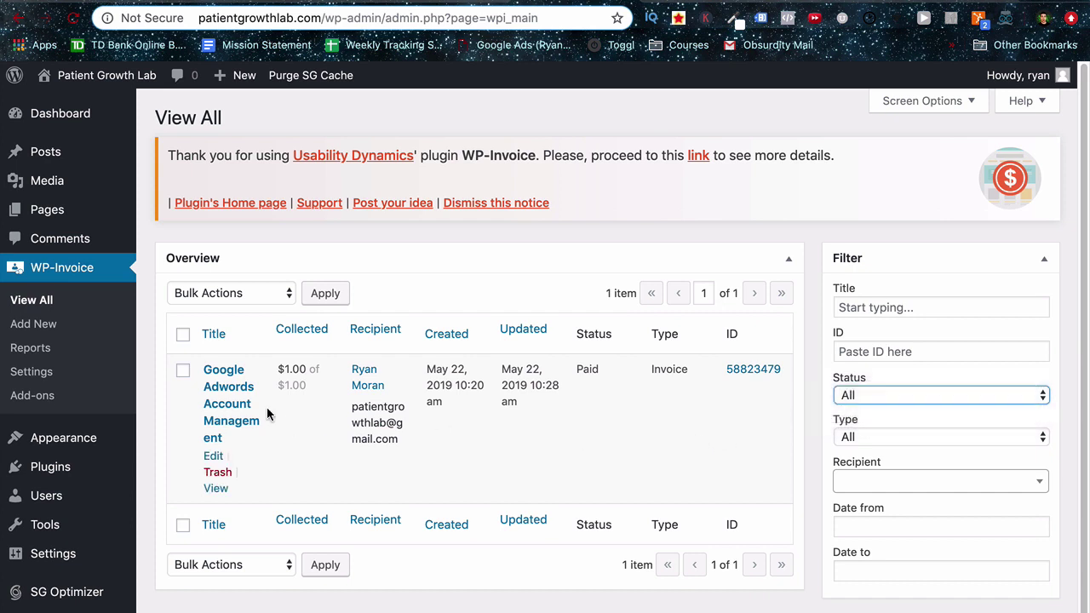
left_click(232, 392)
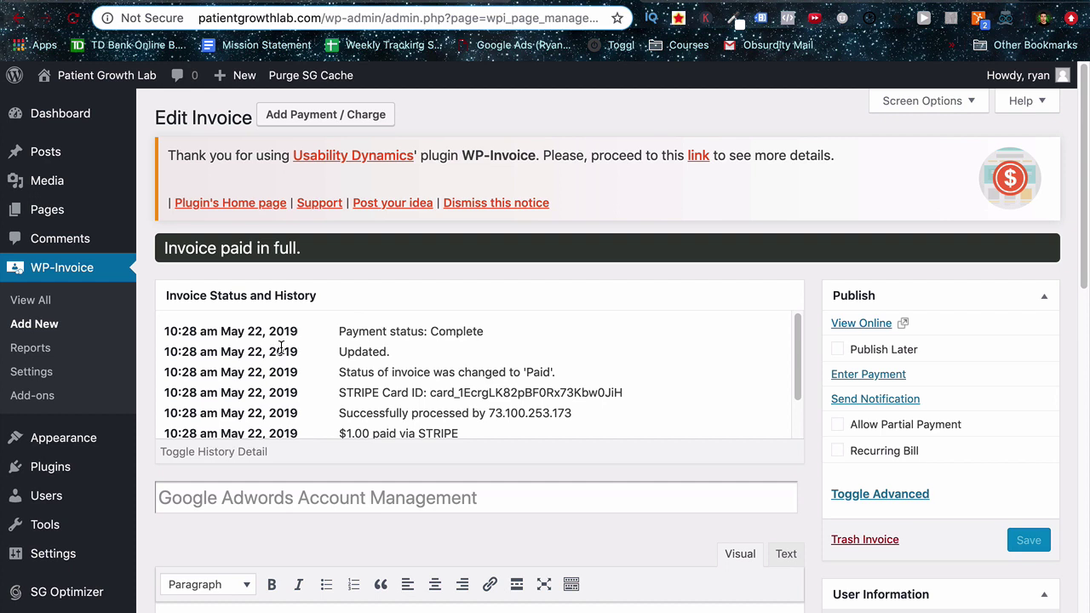
scroll(281, 347, "down", 2)
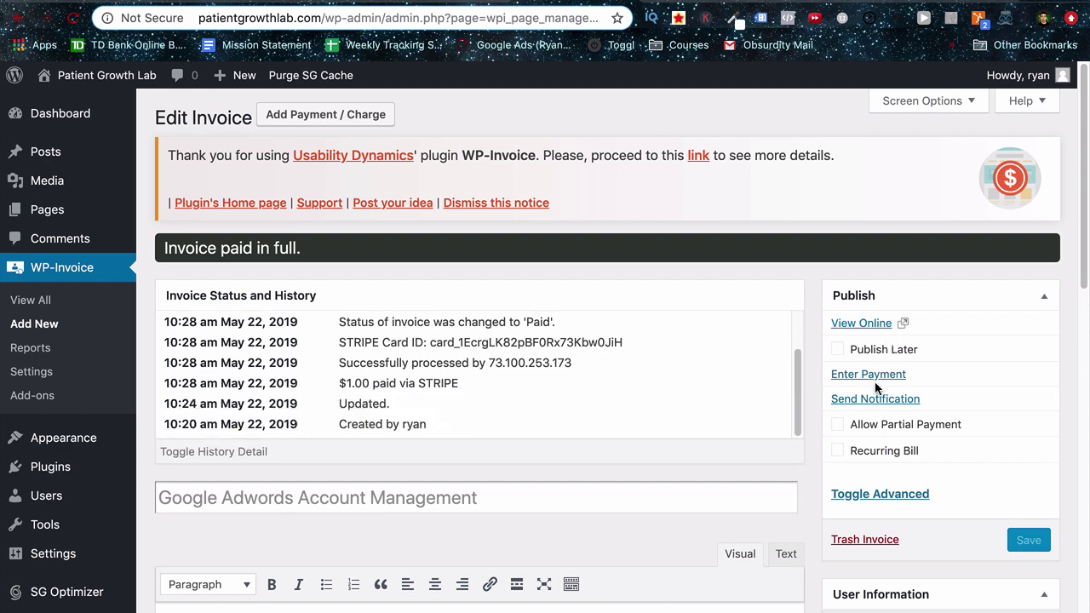
scroll(871, 386, "down", 3)
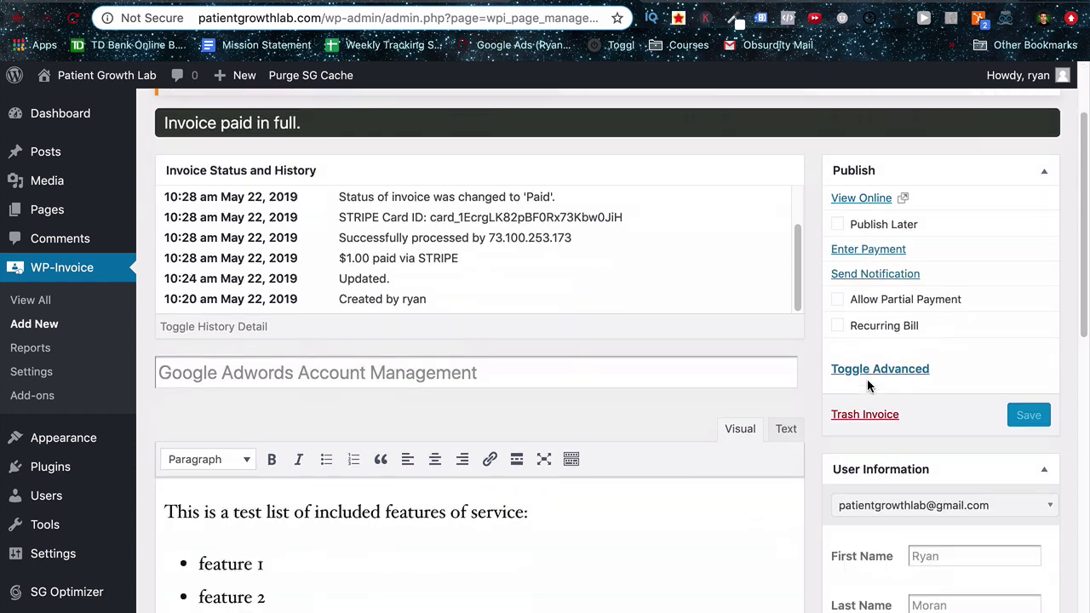
scroll(877, 277, "down", 2)
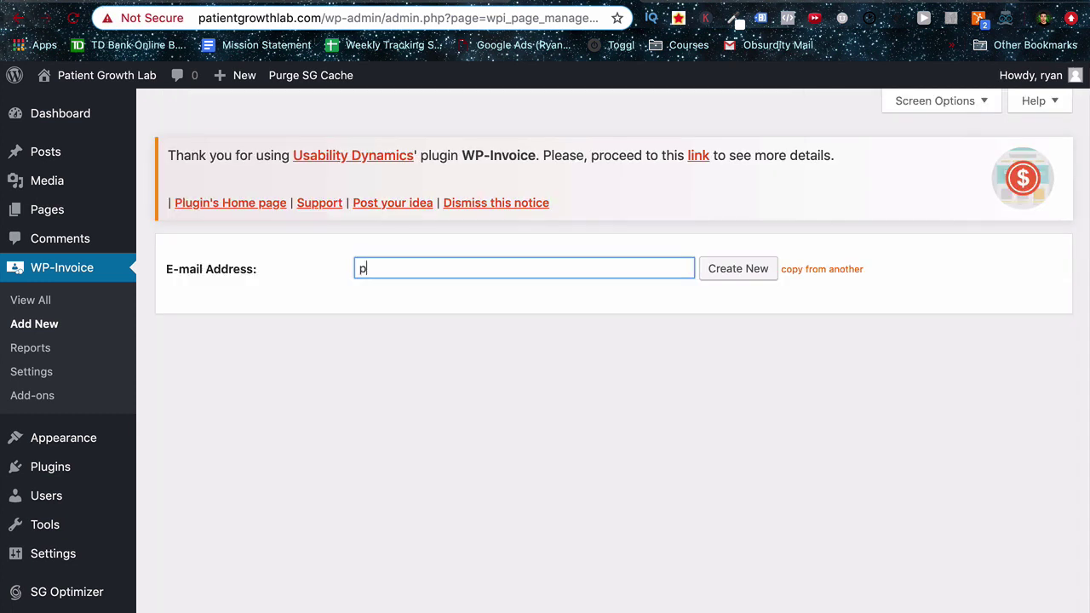
Create a new invoice for the existing client and mark it as a recurring bill.
type("atient")
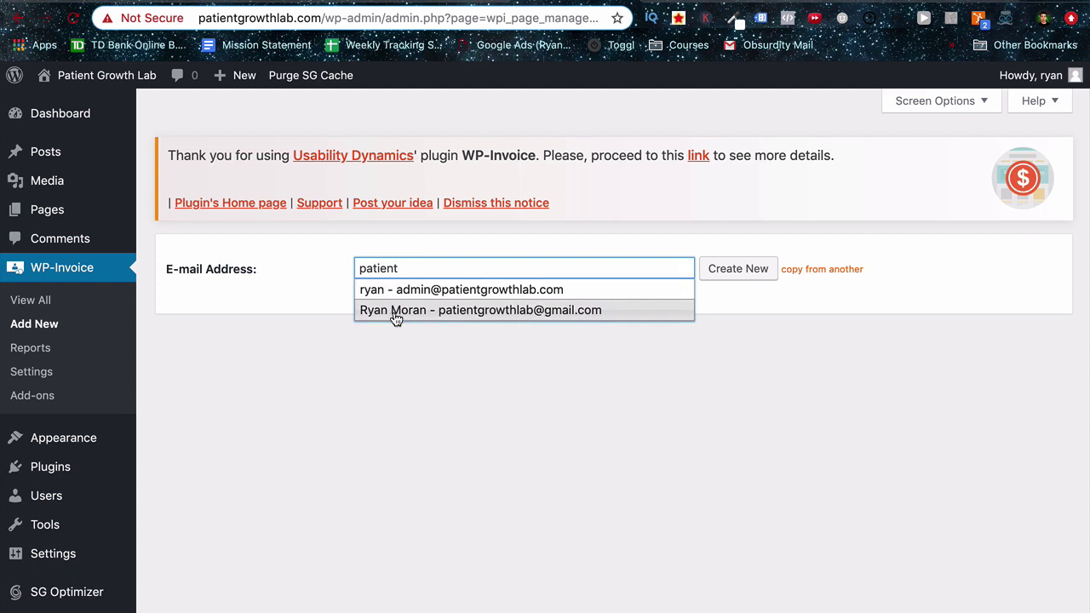
left_click(400, 313)
left_click(733, 276)
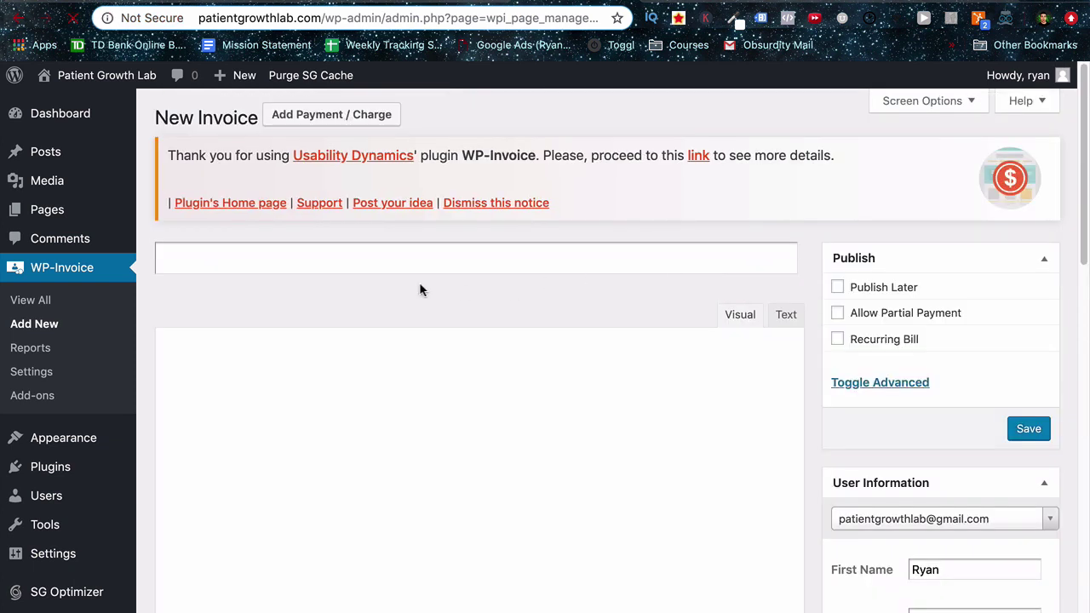
left_click(838, 340)
Set the Stripe Subscriptions interval to Month with an interval count of 1.
scroll(840, 348, "down", 2)
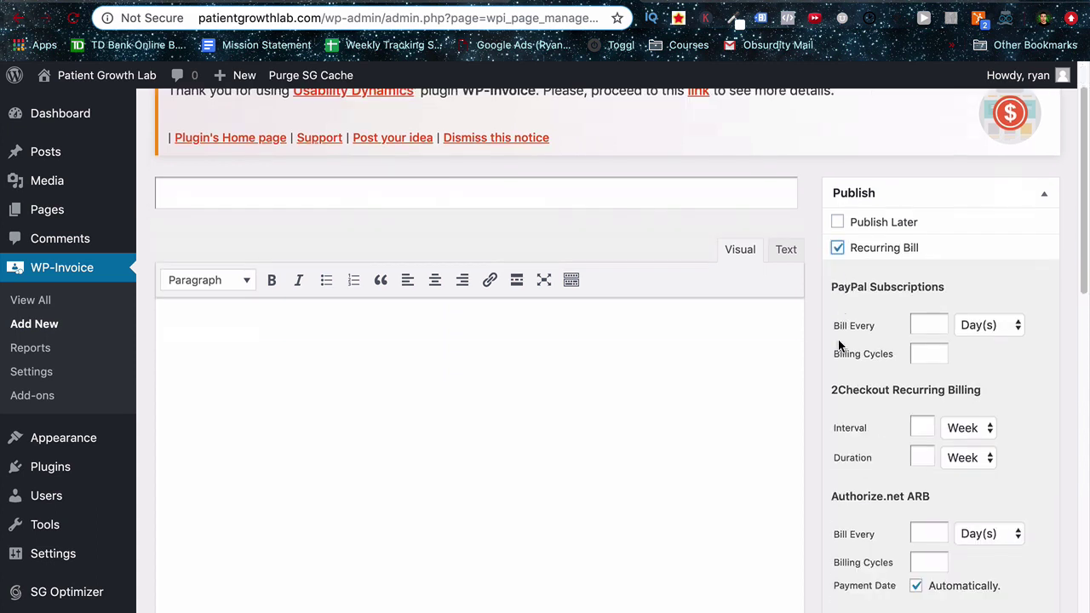
scroll(869, 305, "down", 3)
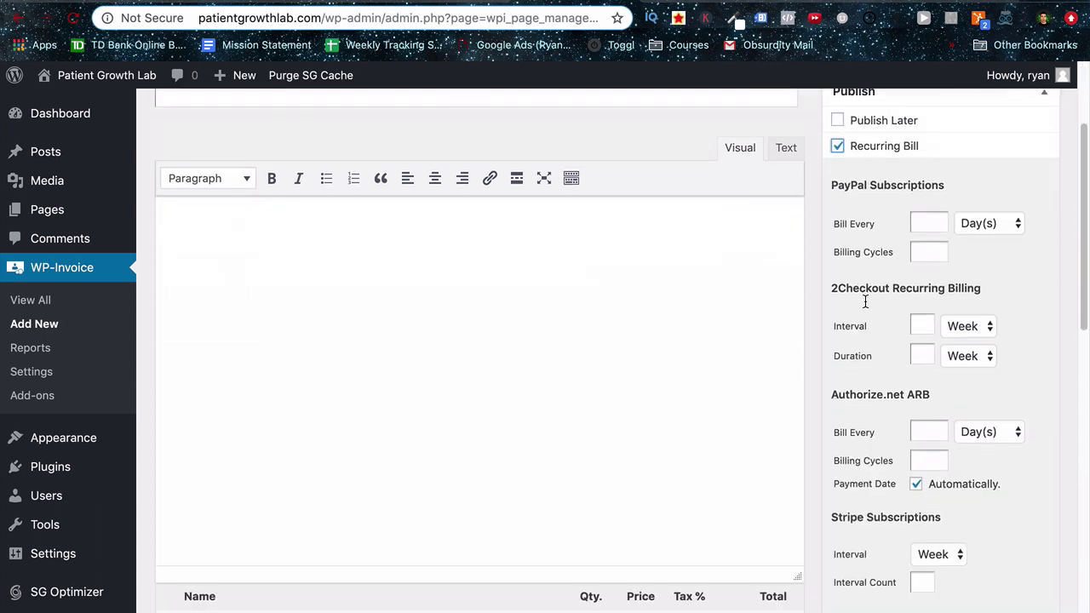
left_click(924, 222)
left_click(988, 223)
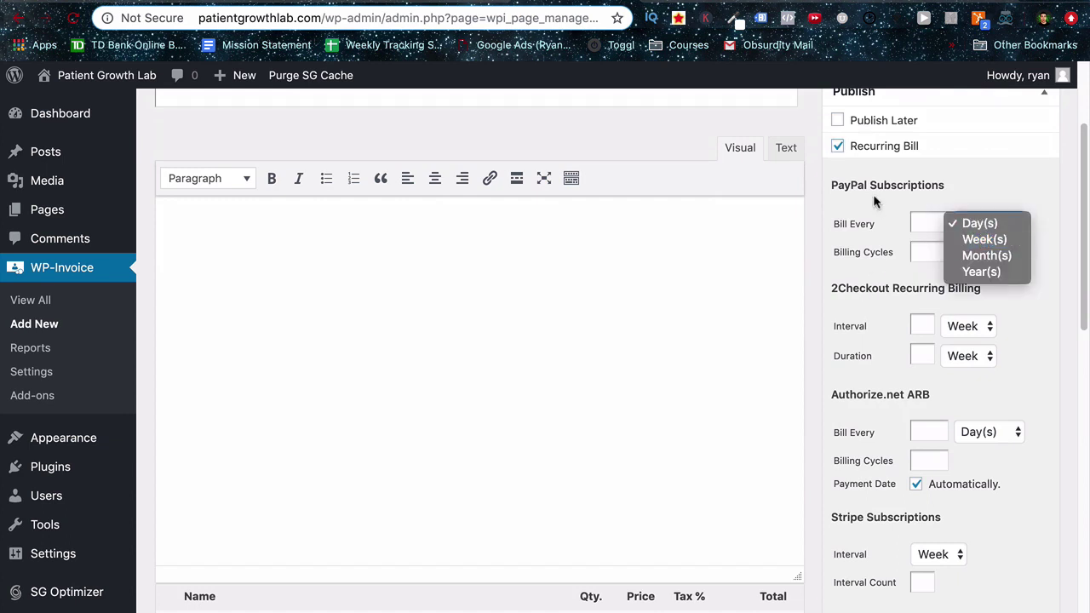
left_click(865, 272)
scroll(854, 410, "down", 2)
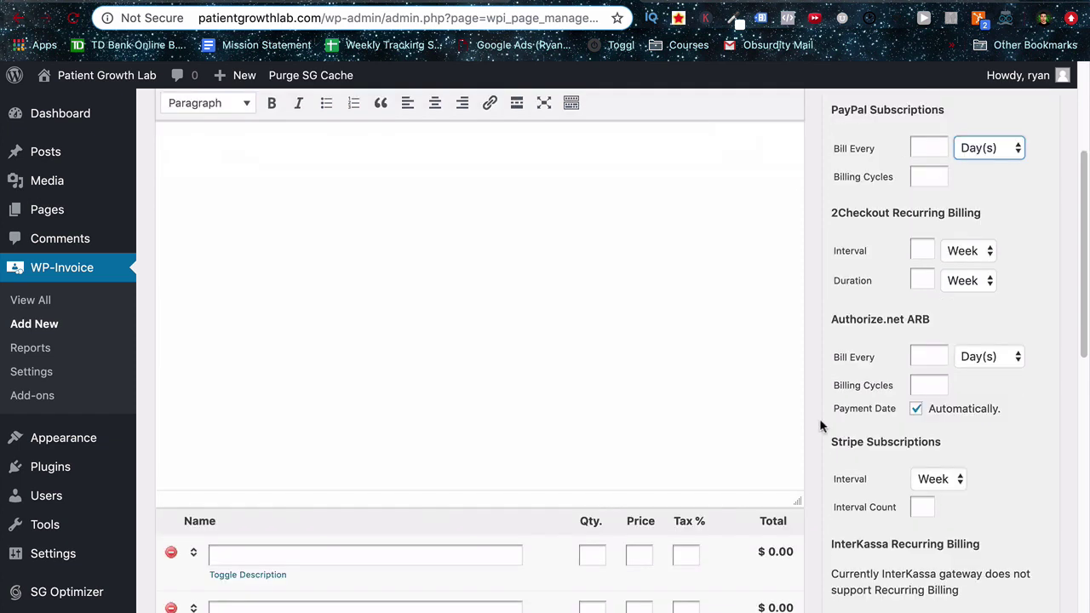
left_click(941, 483)
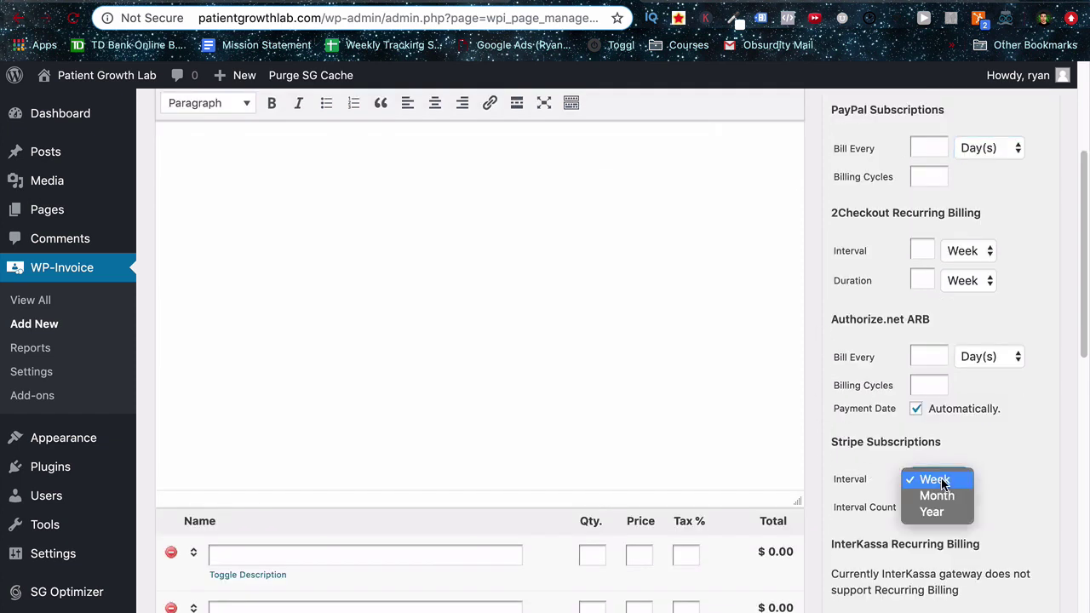
left_click(933, 502)
left_click(928, 508)
type("1")
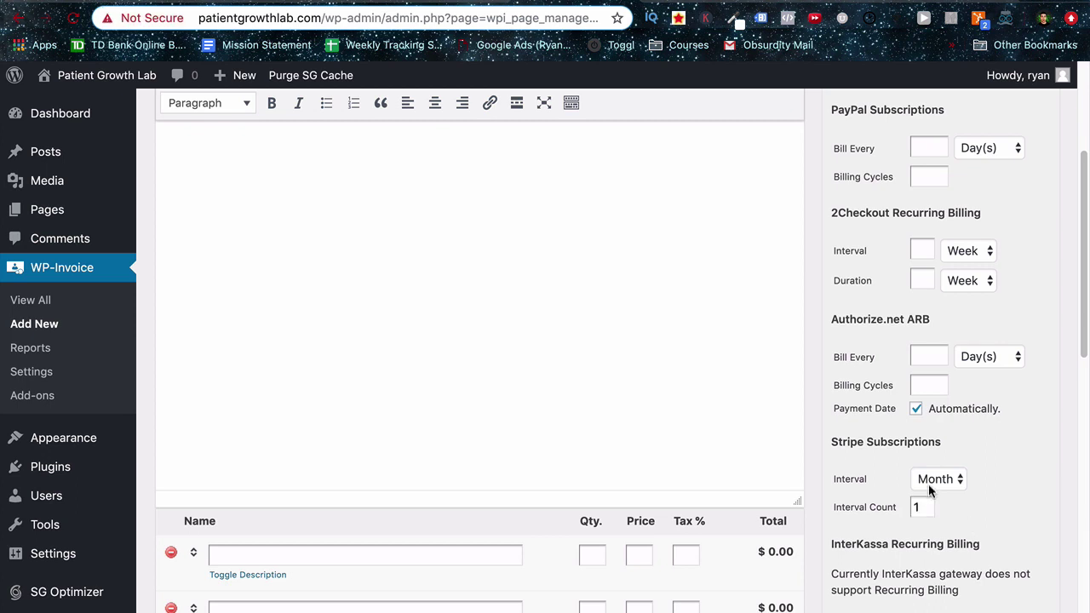
scroll(882, 468, "down", 4)
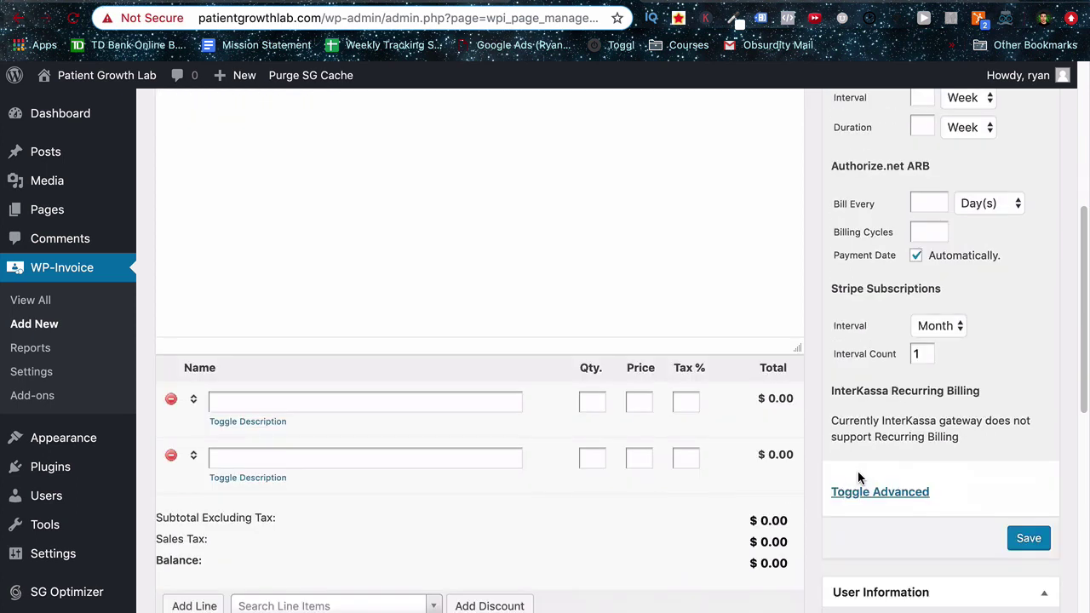
scroll(317, 475, "down", 2)
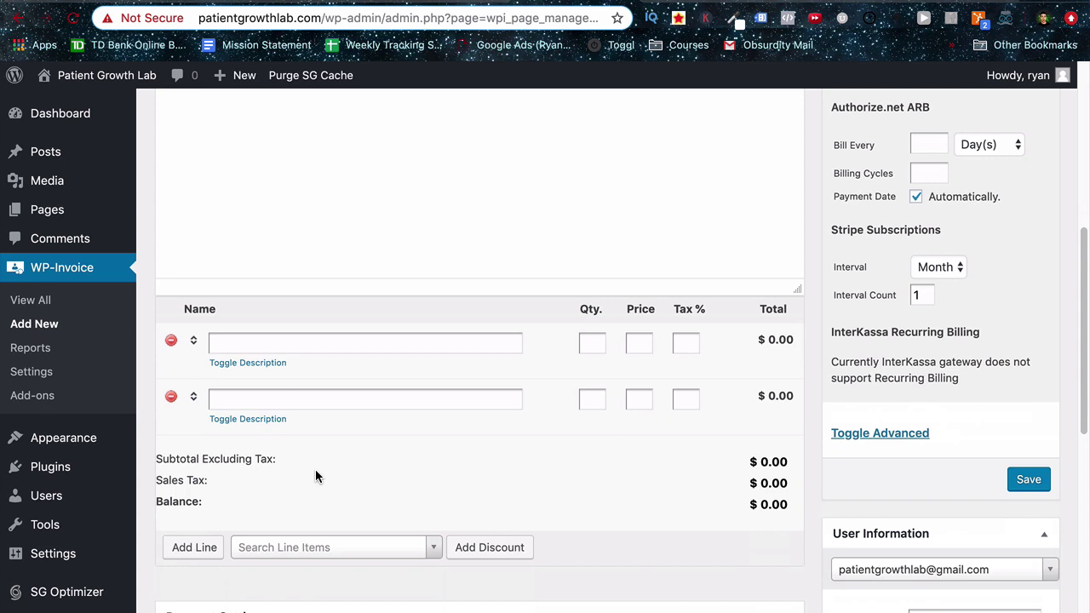
Add a 50 discount named 'discount package' to the invoice.
left_click(456, 557)
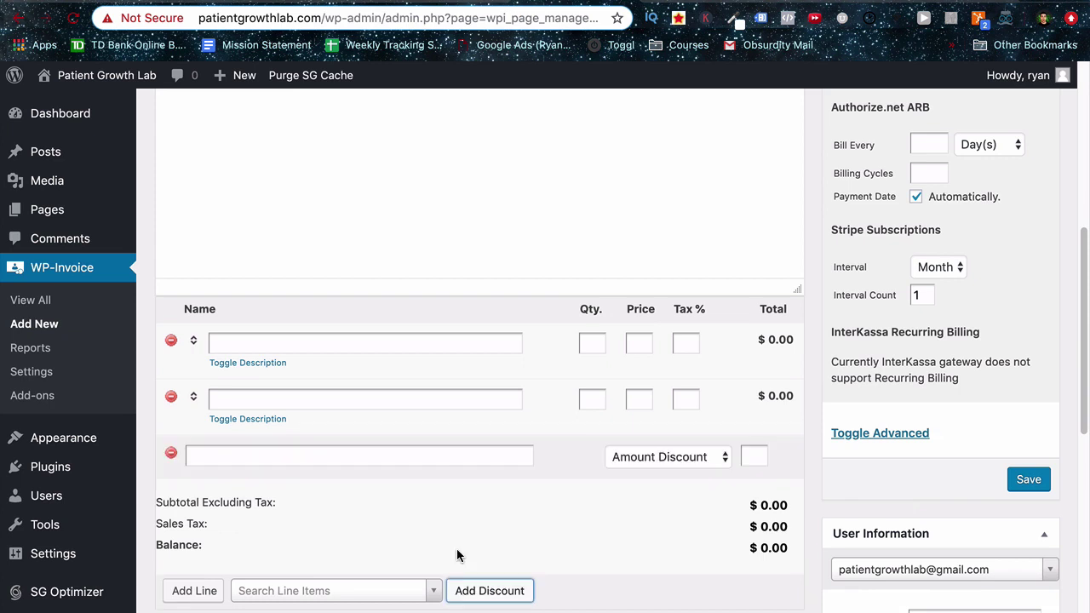
left_click(753, 457)
type("50")
left_click(311, 454)
type("discount package")
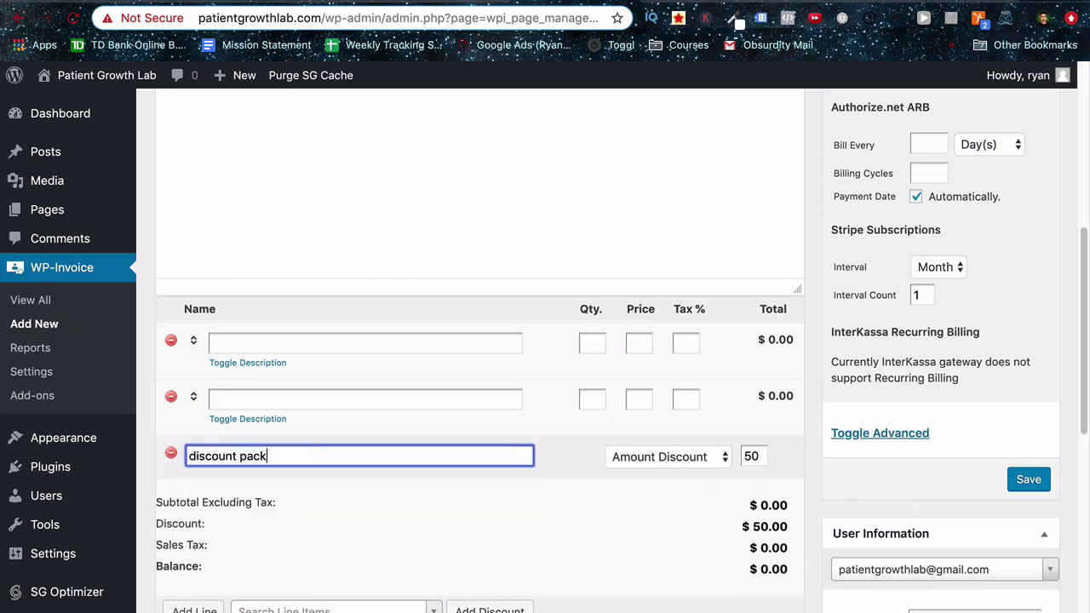
Fill the first line item as 'google ads management', quantity 1, price 650, giving a $600.00 balance.
left_click(287, 343)
type("google ads management")
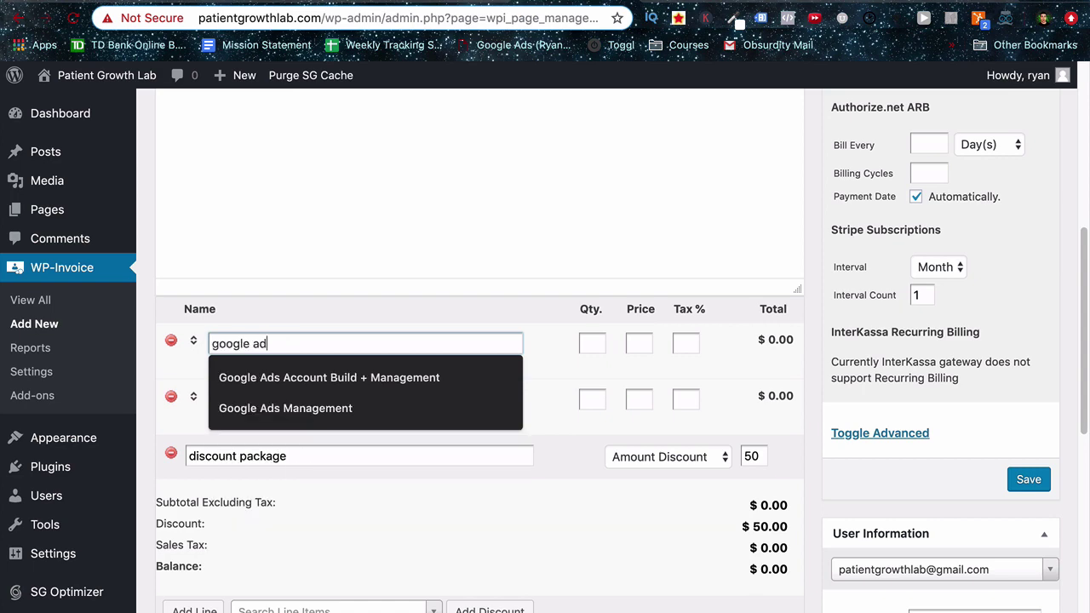
key("Tab")
type("1")
key("Tab")
type("650")
key("Tab")
scroll(563, 357, "down", 3)
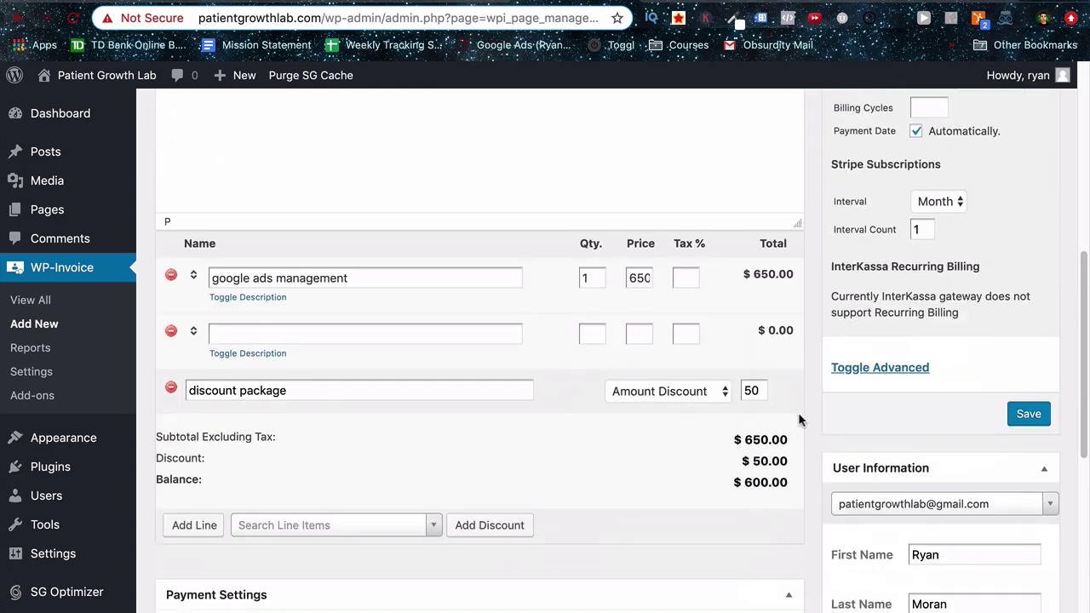
scroll(764, 458, "down", 5)
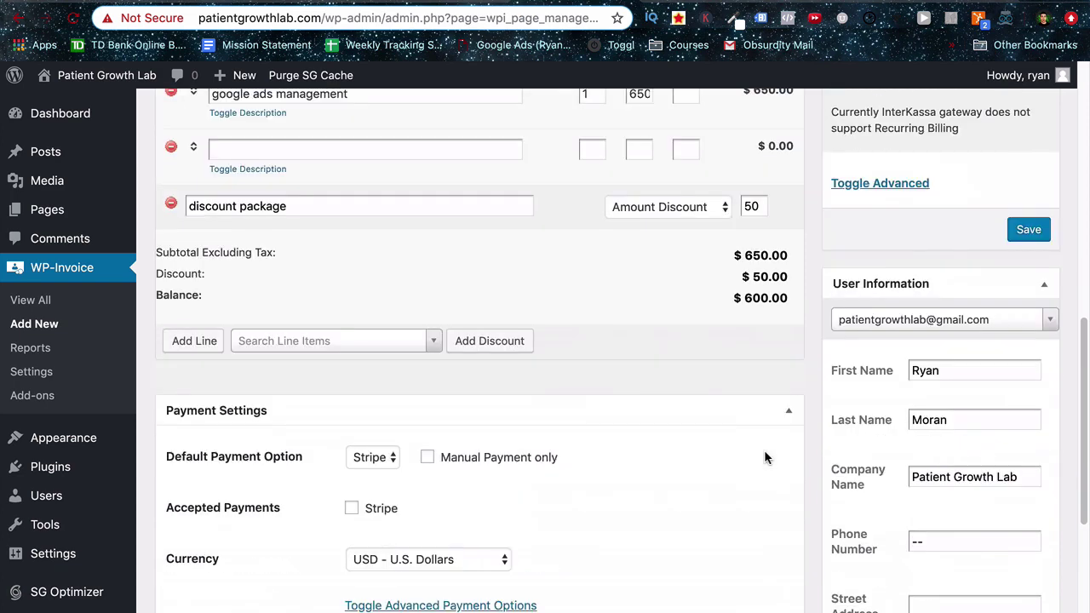
scroll(764, 457, "down", 3)
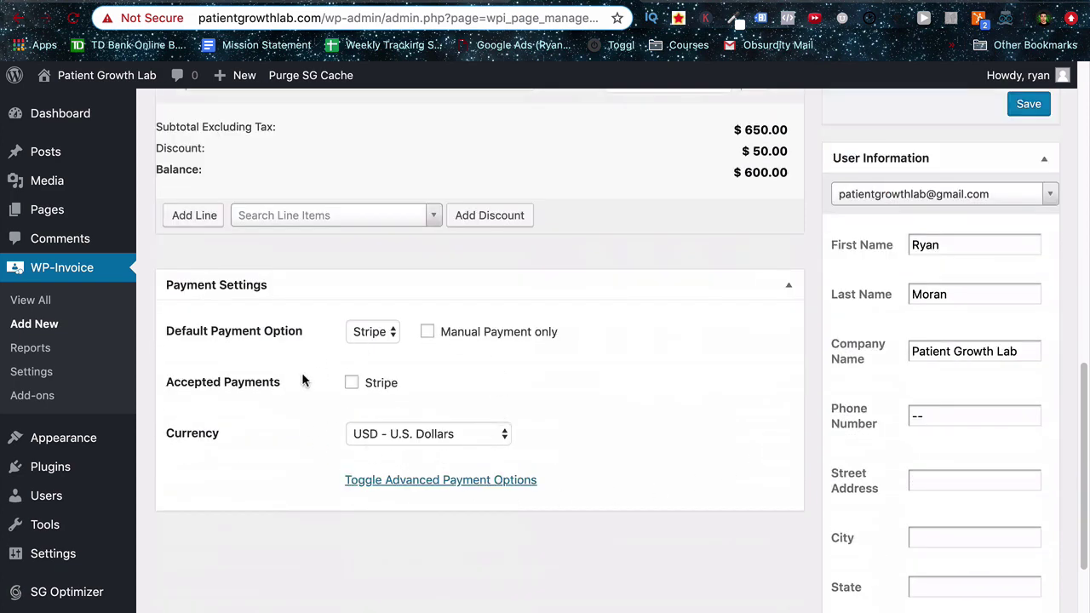
scroll(962, 502, "down", 5)
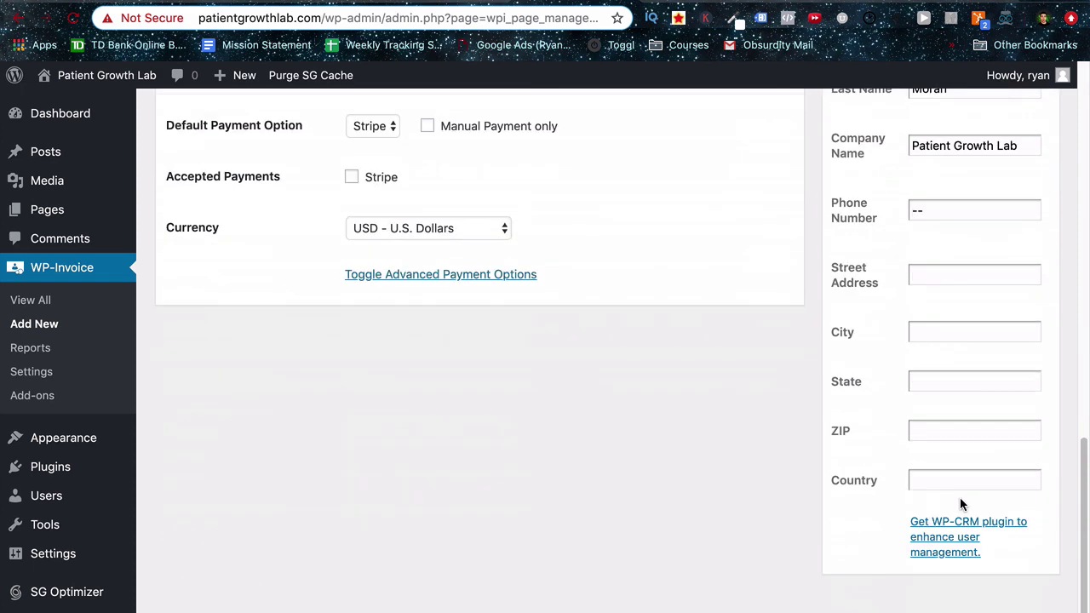
scroll(753, 469, "up", 10)
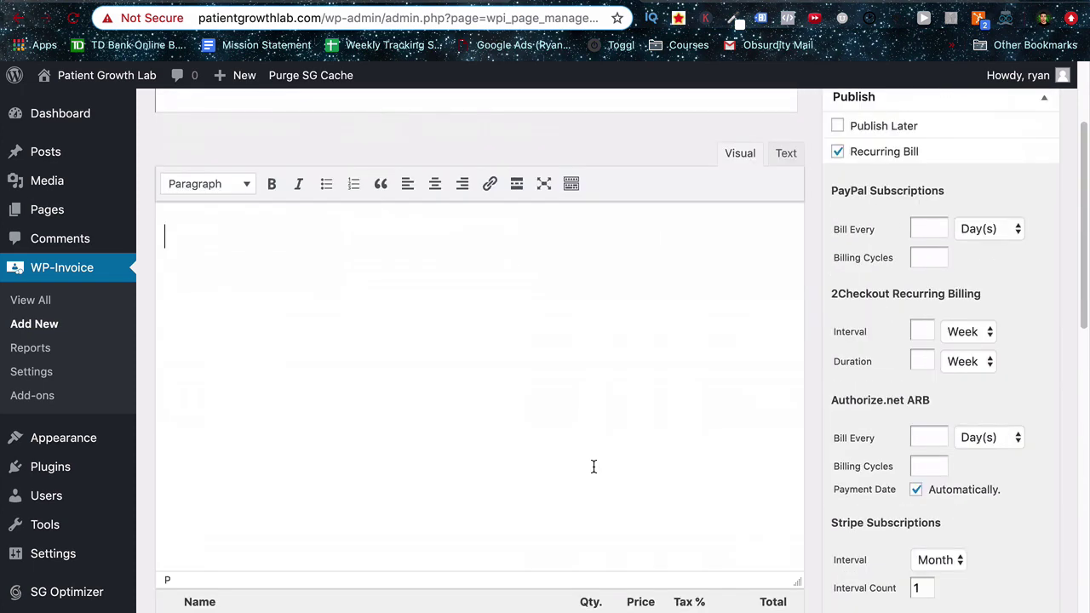
scroll(594, 466, "up", 3)
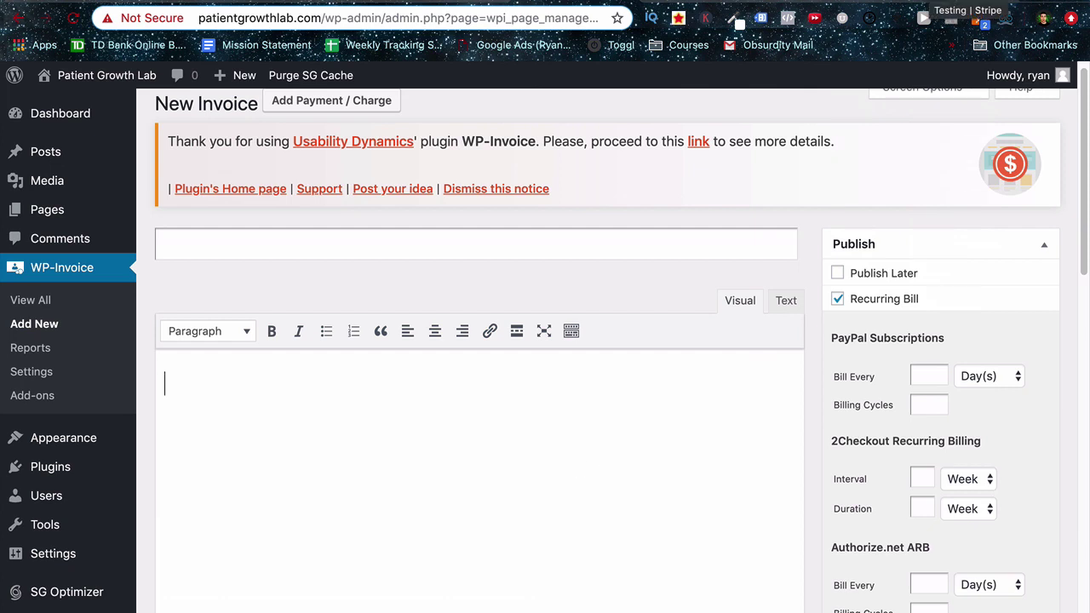
In the Stripe Dashboard, check the Billing subscriptions and invoices lists, which show no live entries.
key("ctrl+Tab")
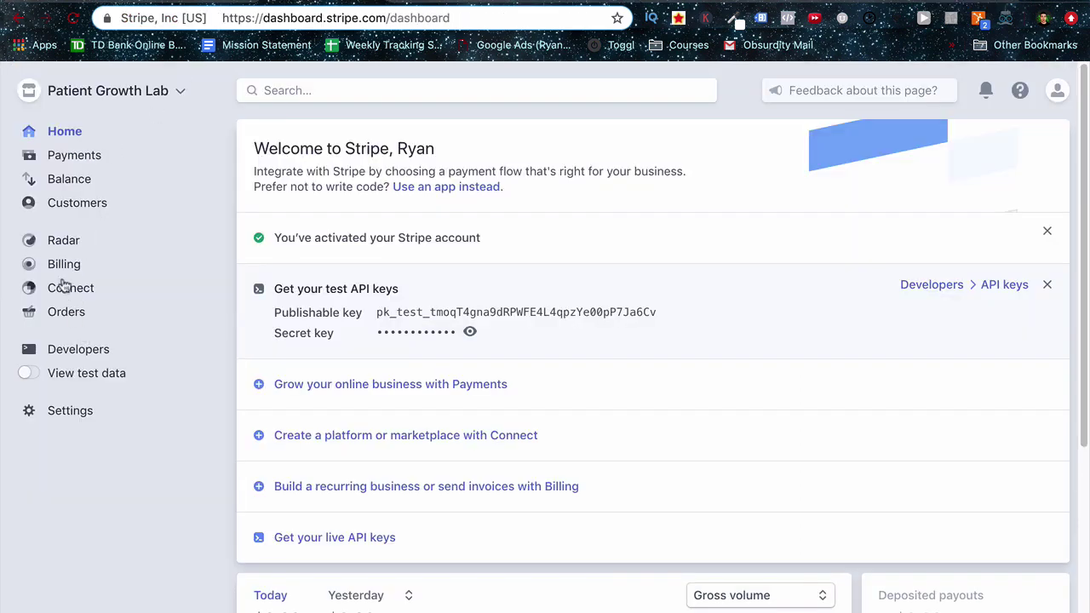
left_click(62, 269)
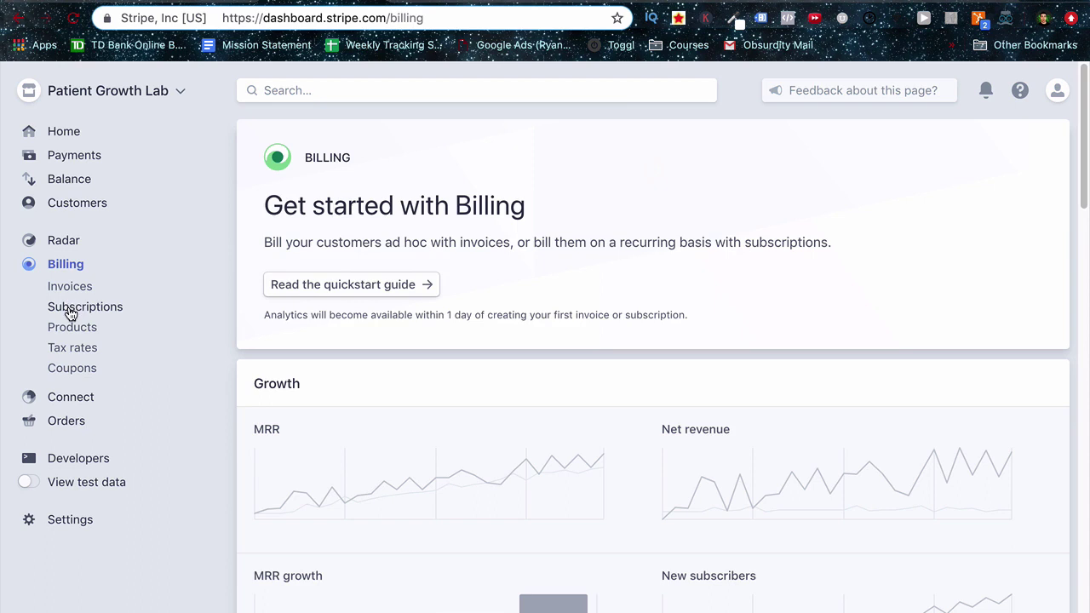
left_click(68, 311)
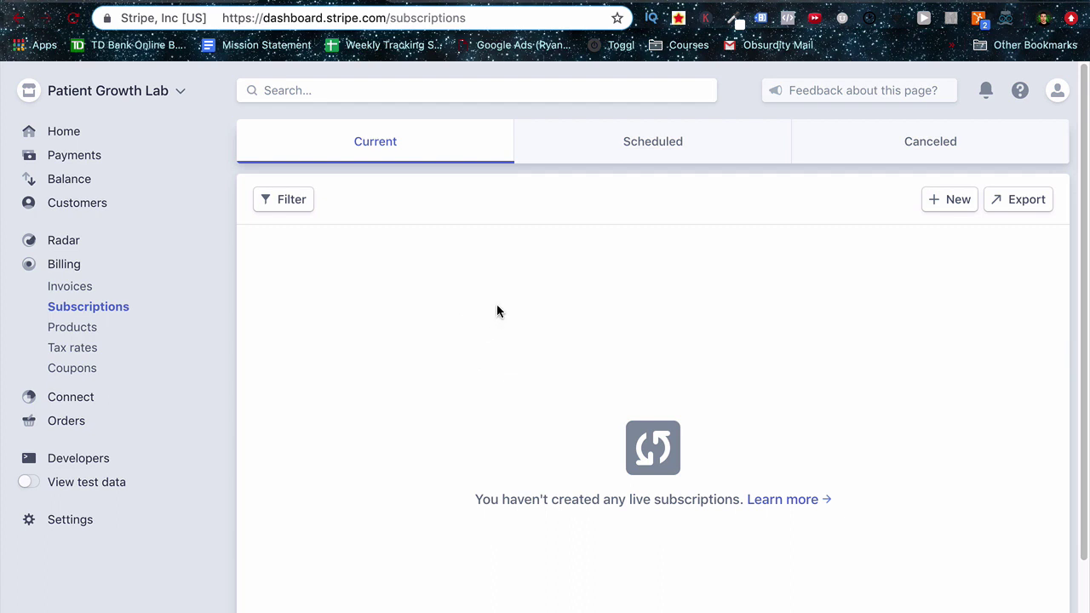
left_click(80, 292)
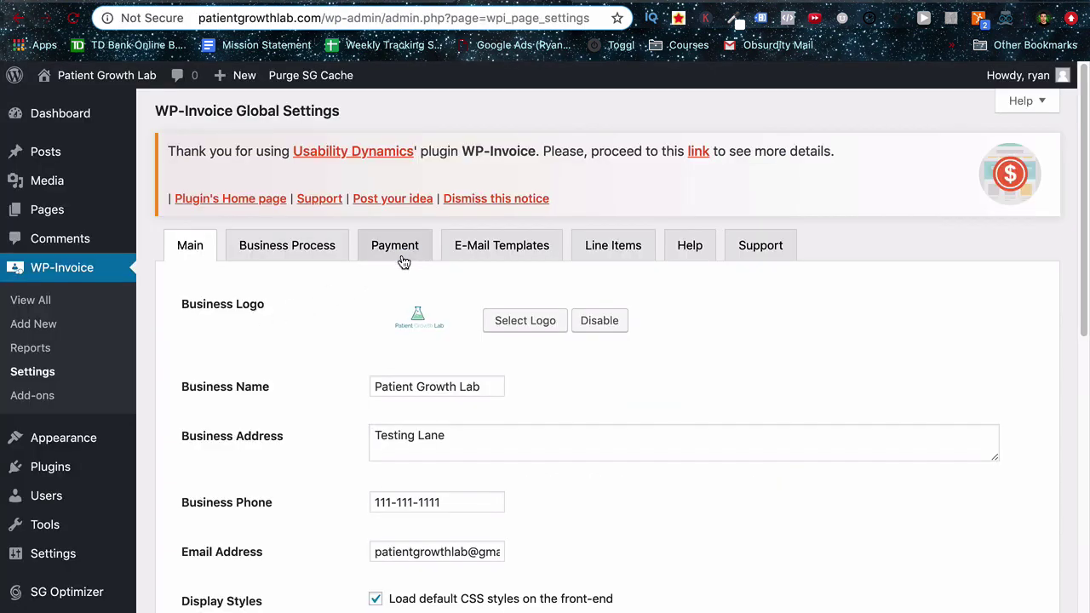
Change WP-Invoice's Stripe Mode from Test to Live on the Payment tab and save all settings.
left_click(408, 249)
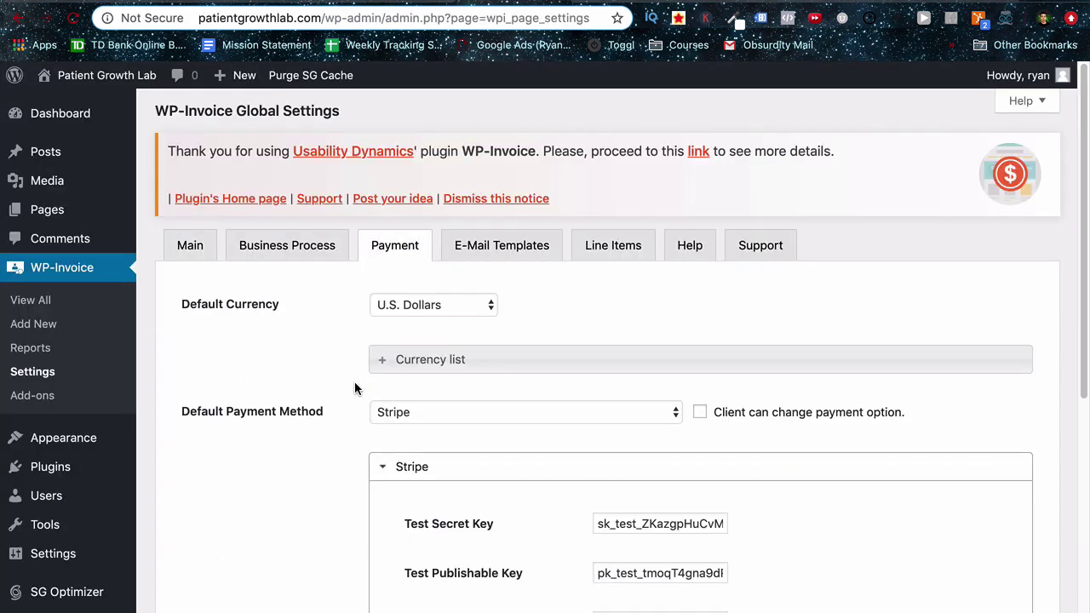
scroll(354, 405, "down", 2)
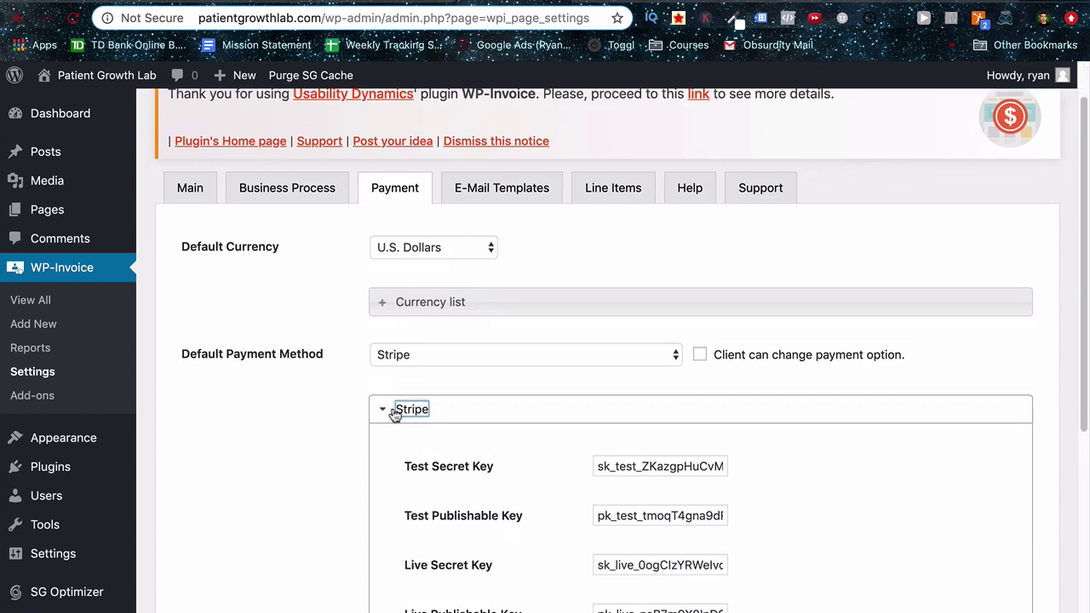
scroll(383, 411, "down", 5)
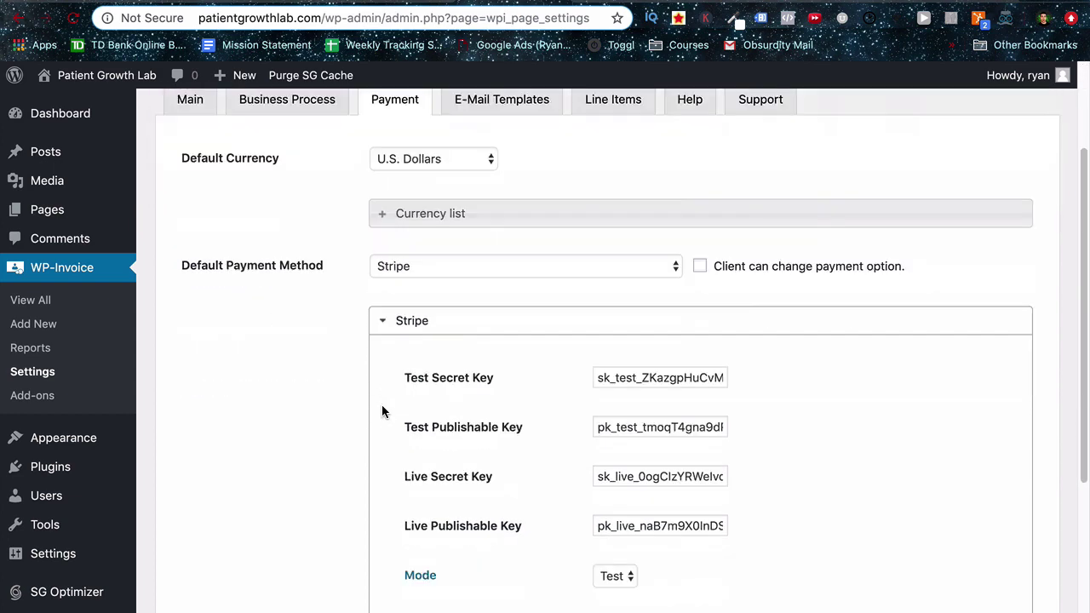
left_click(614, 451)
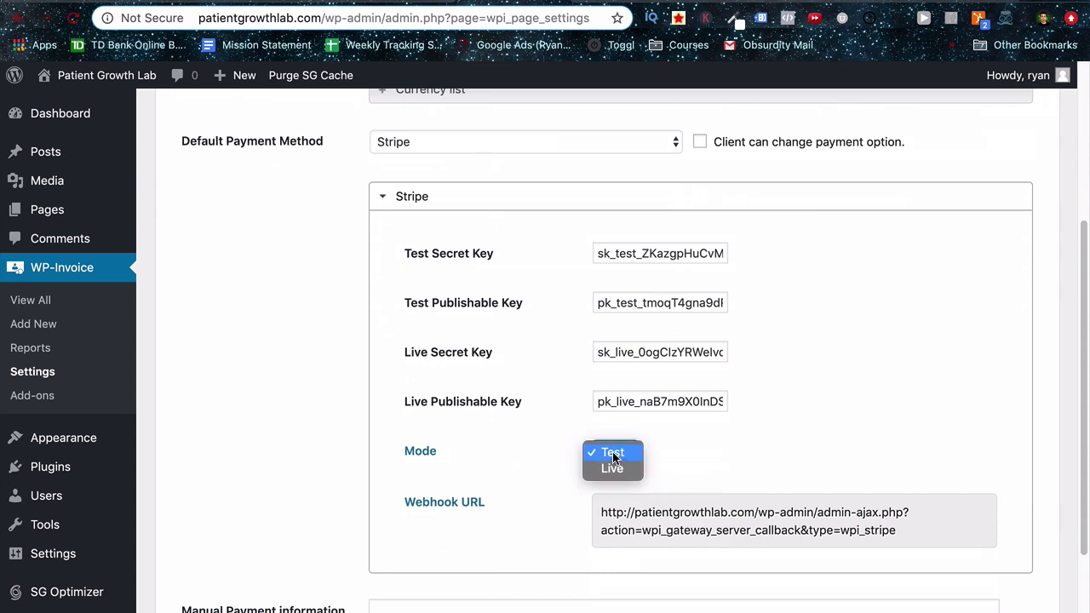
left_click(609, 466)
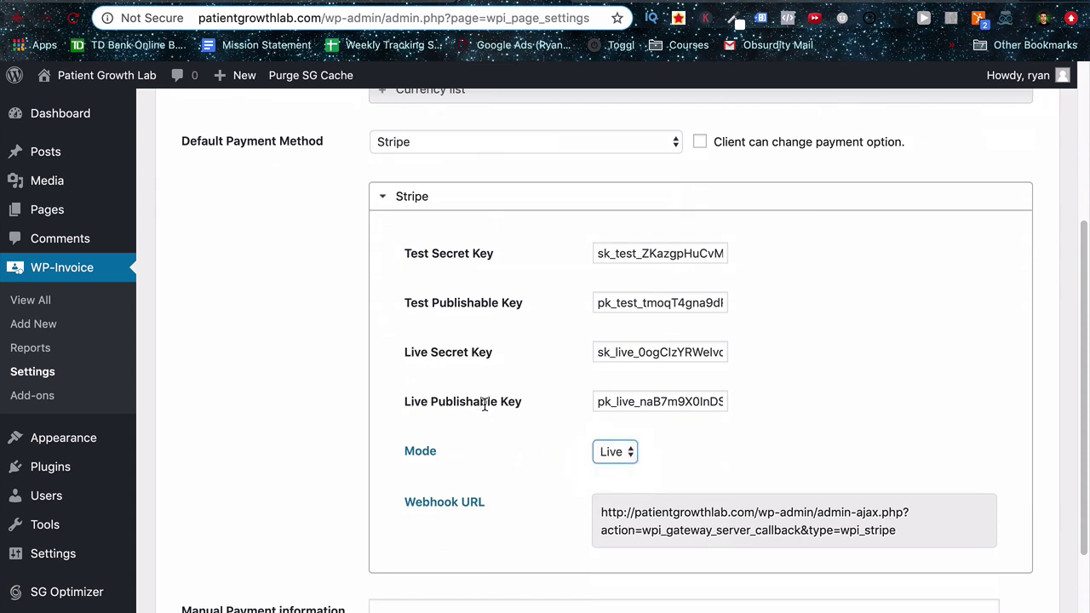
scroll(467, 343, "down", 3)
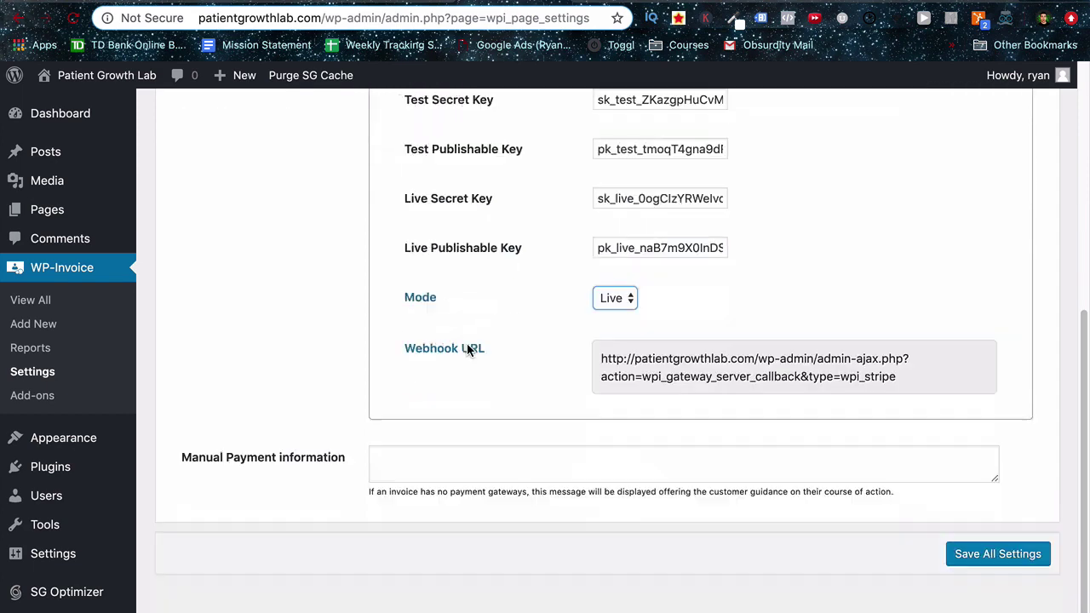
left_click(978, 552)
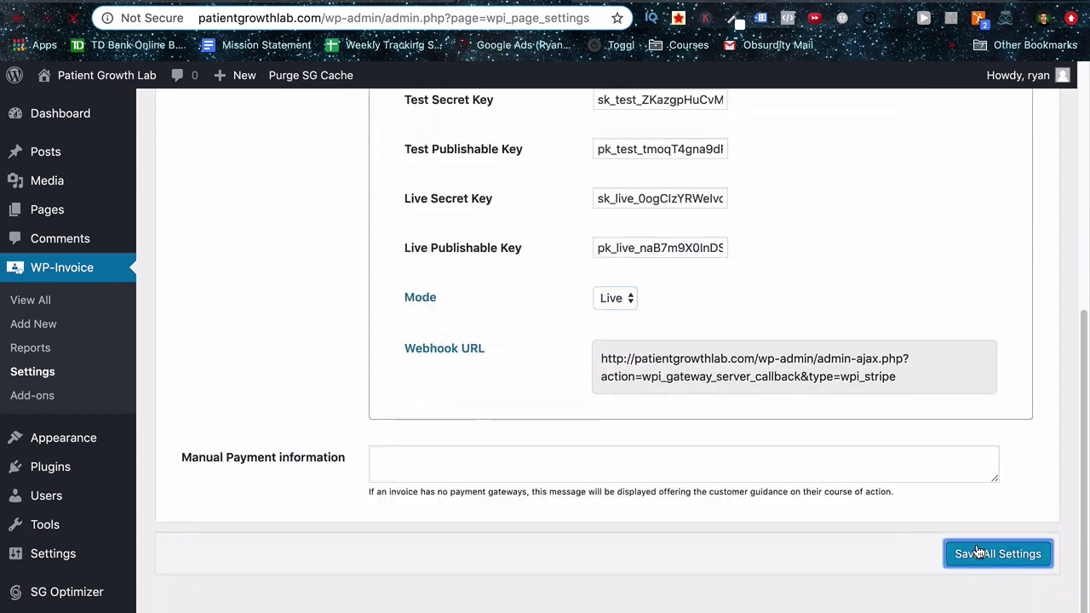